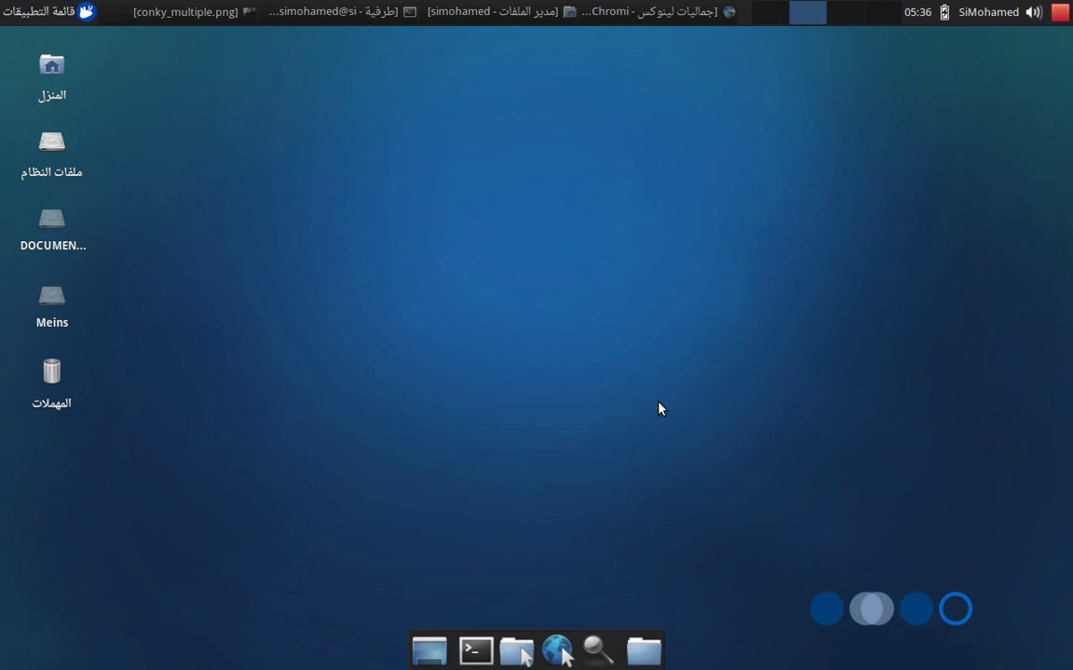
# Step: View the customised desktop screenshots full screen, from conky_multiple.png through myXFCE.png, and close the image viewer
pyautogui.click(191, 13)
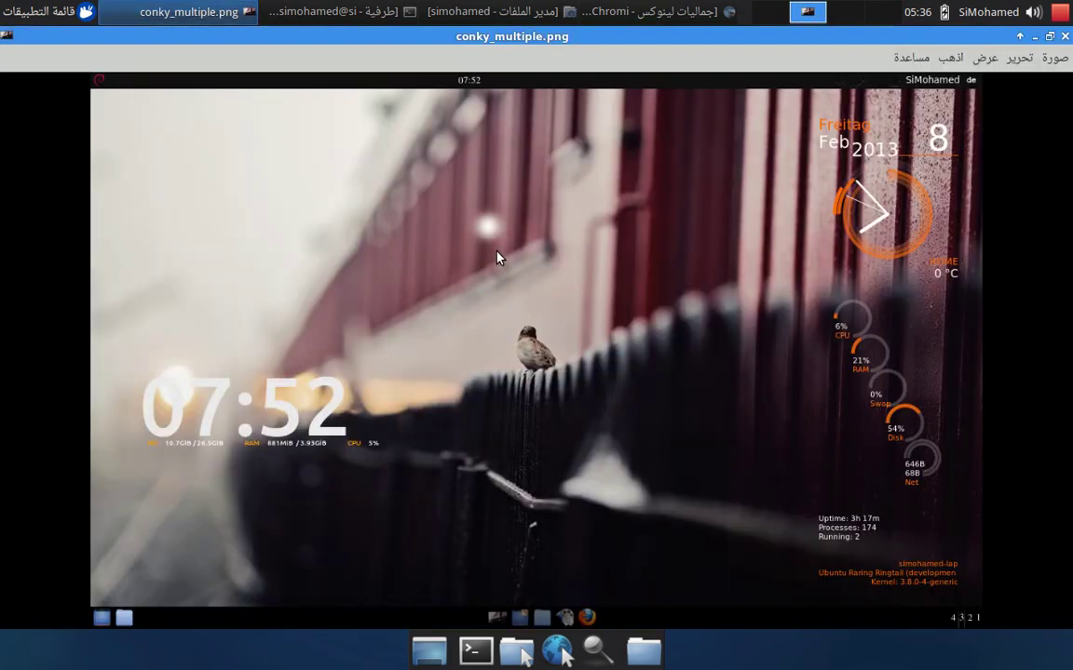
pyautogui.press('F11')
pyautogui.press('Right')
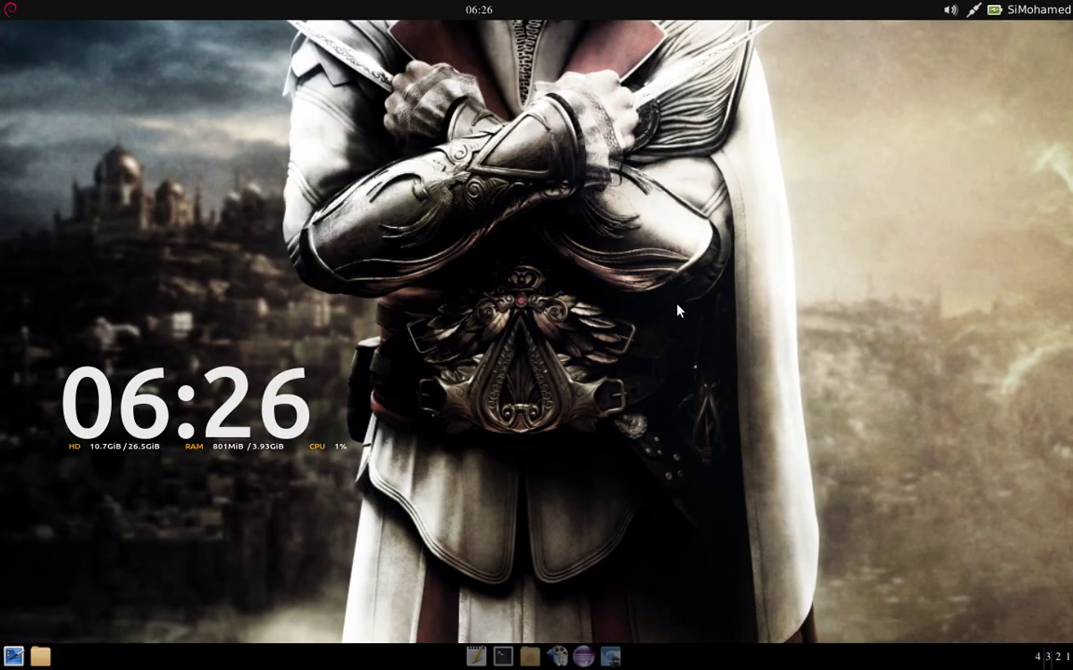
pyautogui.press('Right')
pyautogui.press('F11')
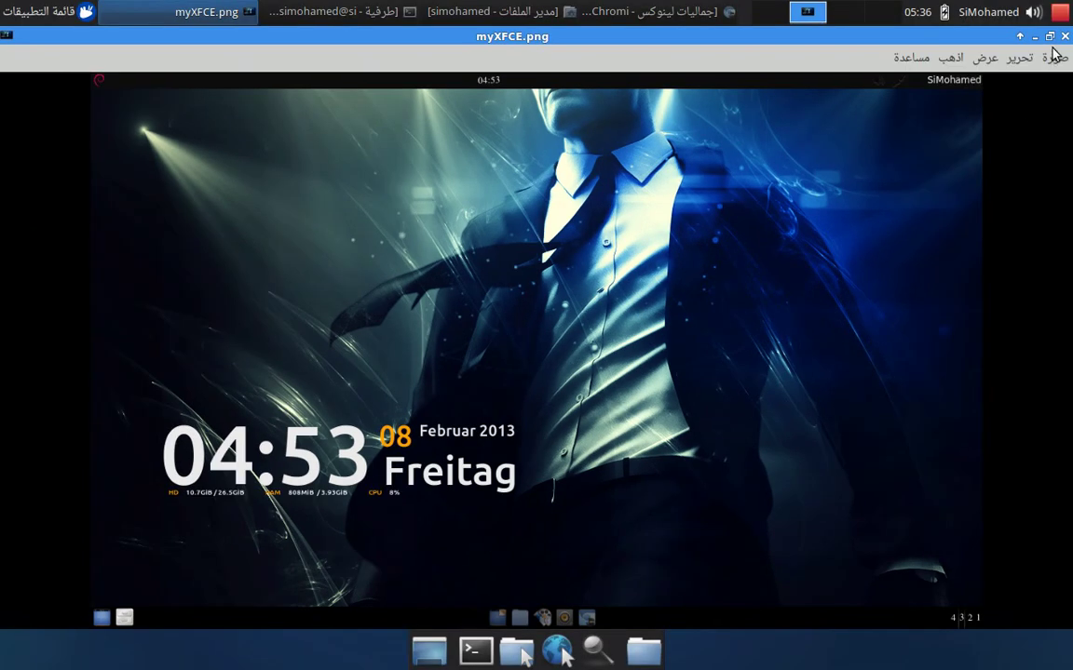
pyautogui.click(964, 41)
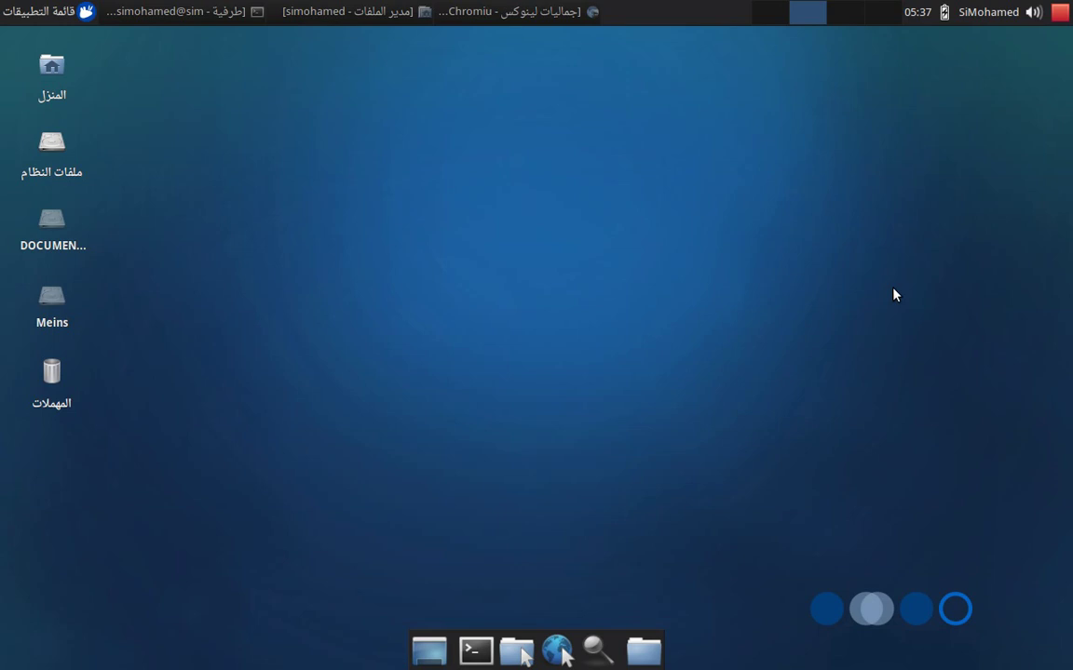
# Step: Switch to Chromium to review the lesson list on the Linux eye-candy course page, and minimise the browser
pyautogui.click(556, 13)
pyautogui.scroll(5, 939, 280)
pyautogui.scroll(-10, 945, 295)
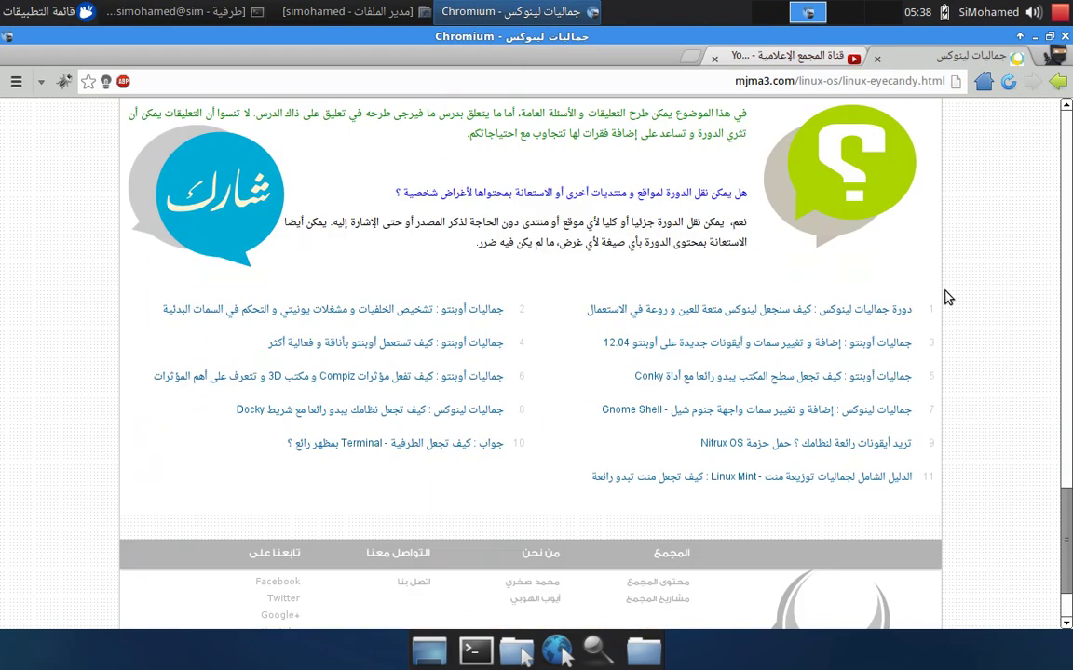
pyautogui.click(1034, 36)
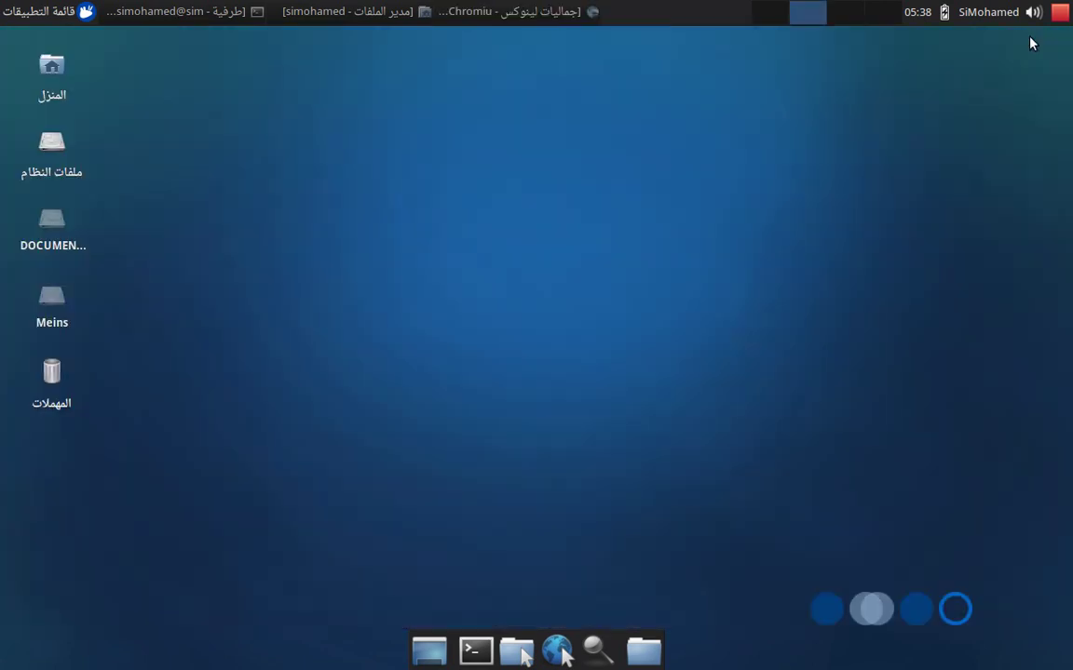
# Step: Open the Xfce settings manager and go to its Appearance settings (مظهر)
pyautogui.click(42, 12)
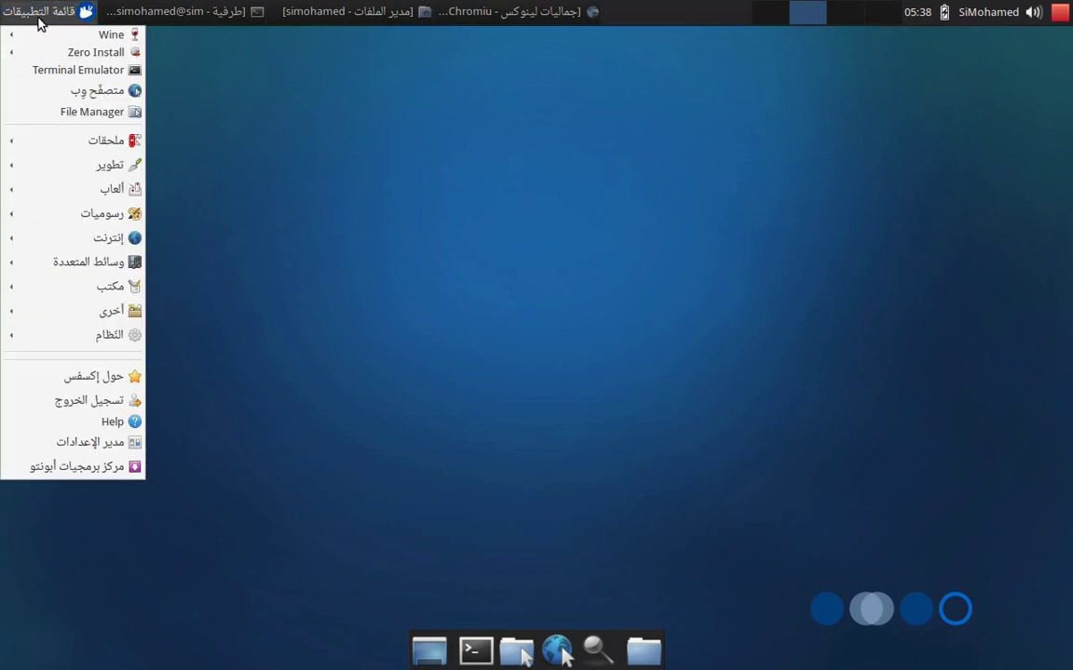
pyautogui.click(72, 445)
pyautogui.scroll(-5, 496, 315)
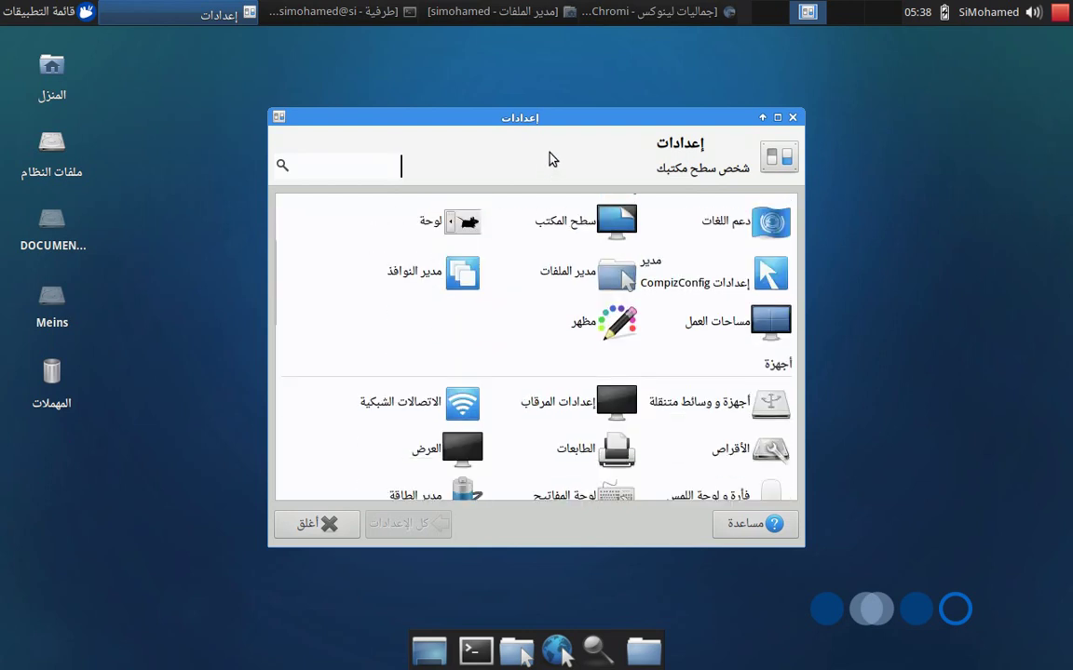
pyautogui.moveTo(514, 112); pyautogui.dragTo(521, 87)
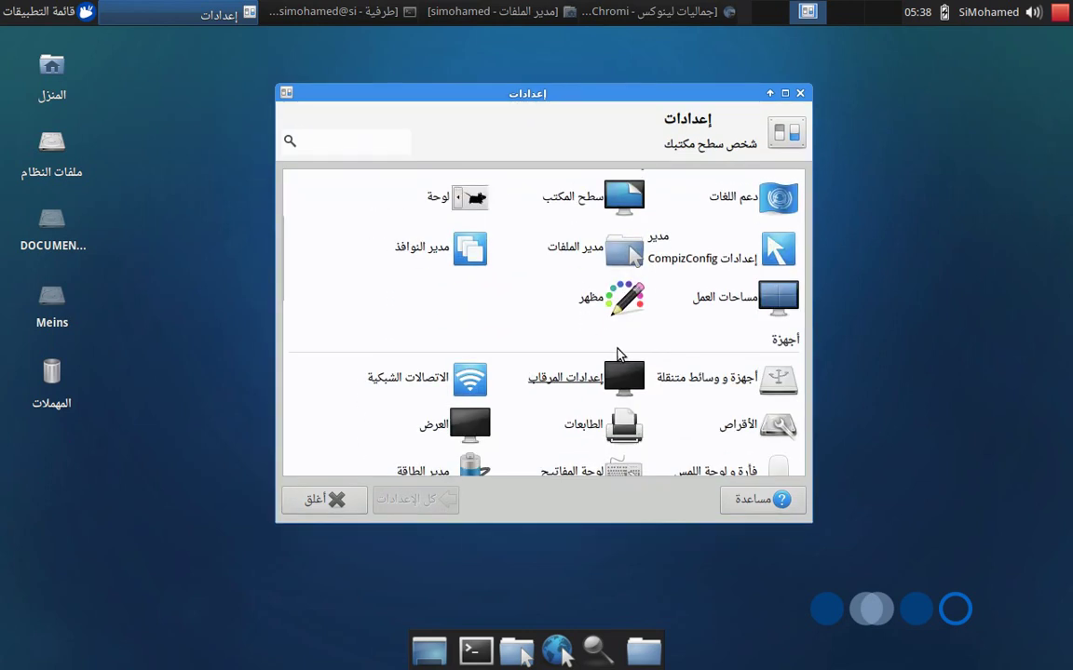
pyautogui.scroll(3, 591, 303)
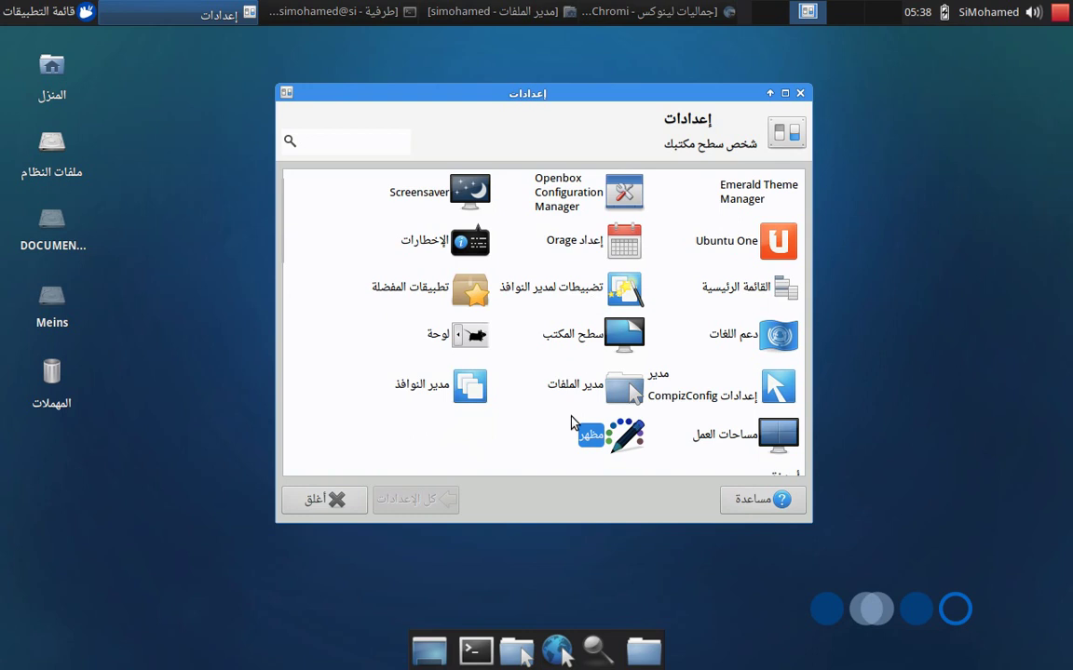
pyautogui.scroll(-2, 573, 422)
pyautogui.click(592, 349)
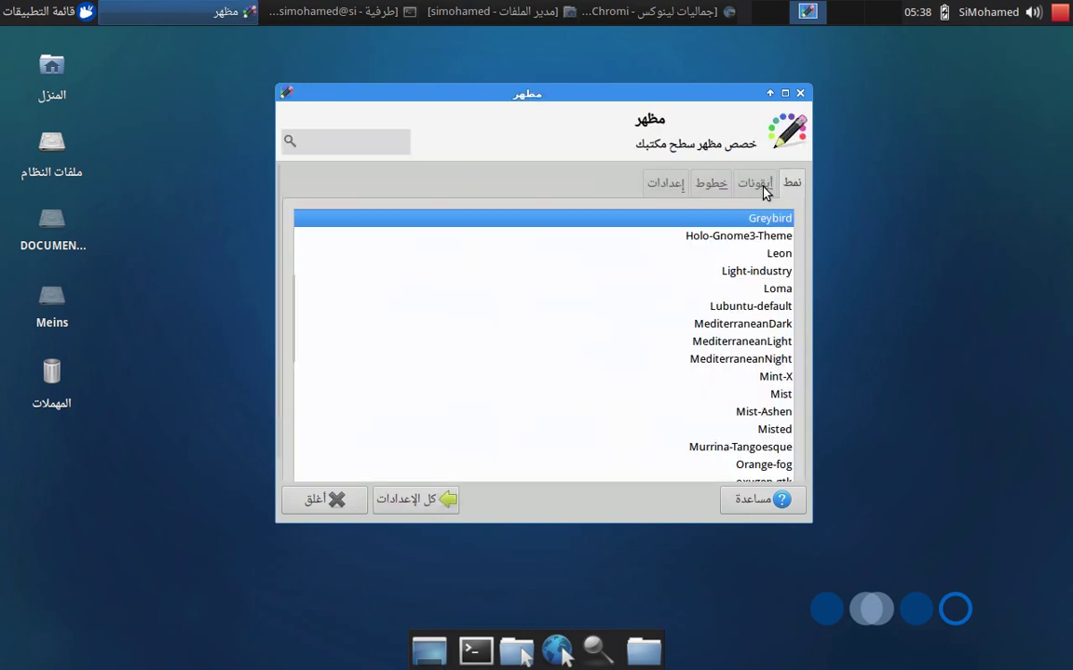
# Step: Look through the installed style themes in the Appearance settings
pyautogui.scroll(-8, 780, 305)
pyautogui.scroll(3, 705, 371)
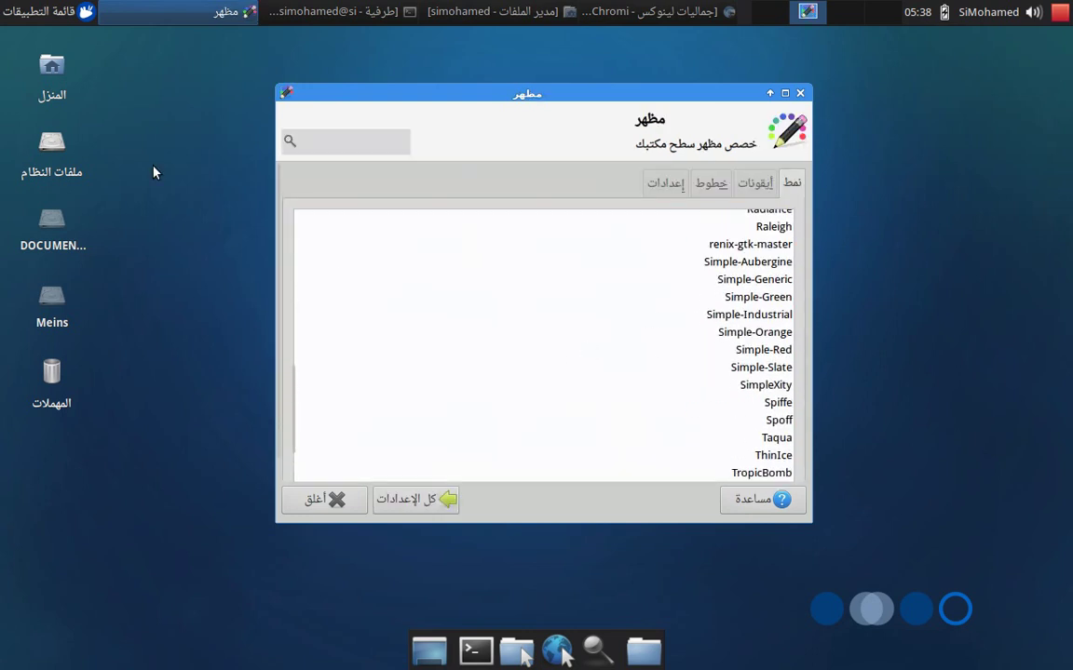
pyautogui.scroll(5, 756, 320)
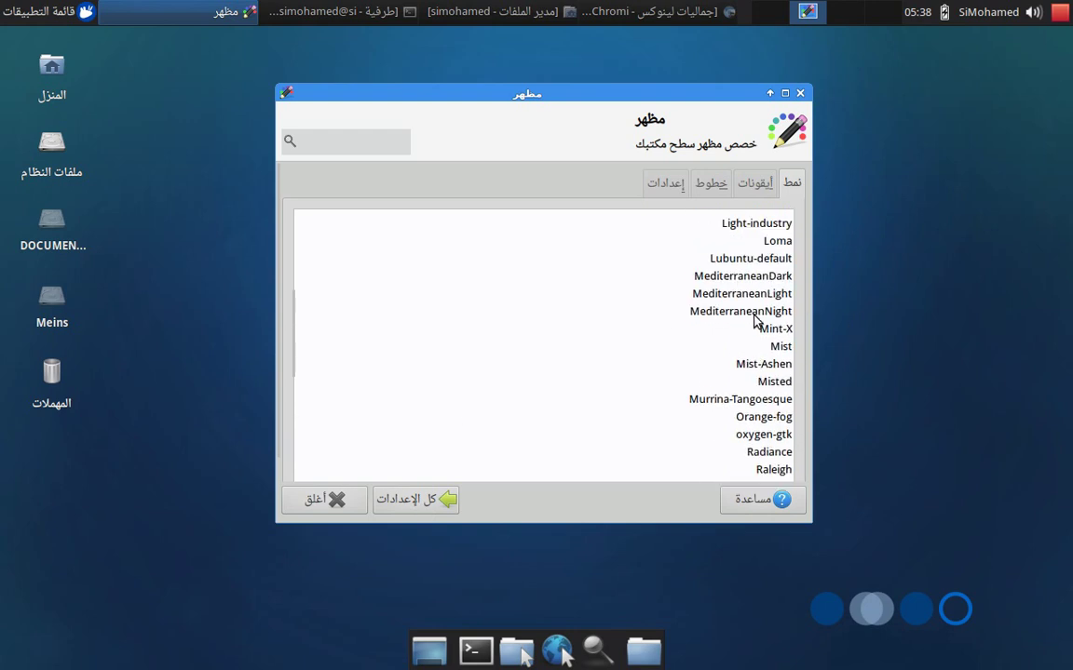
pyautogui.scroll(4, 756, 320)
pyautogui.moveTo(695, 94); pyautogui.dragTo(656, 94)
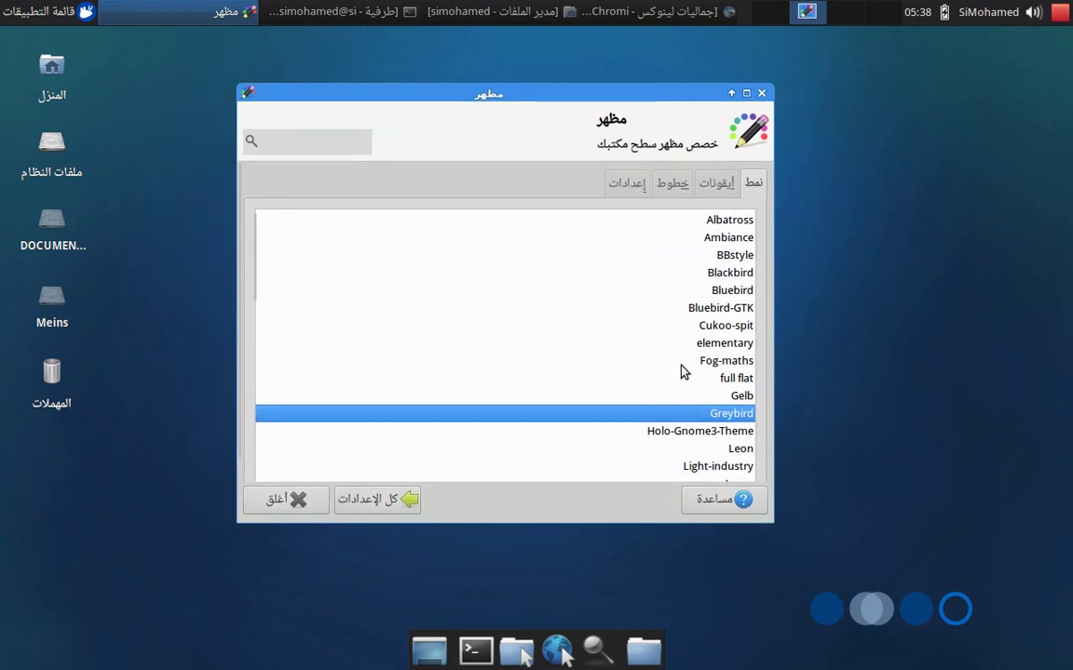
pyautogui.scroll(1, 687, 372)
pyautogui.scroll(-3, 695, 391)
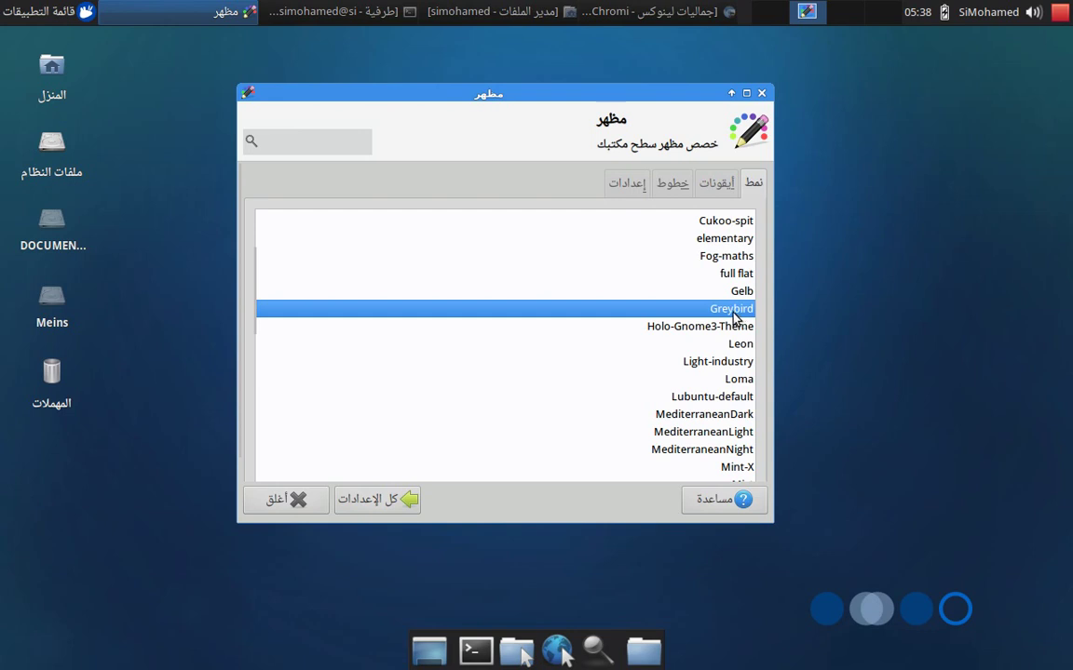
# Step: Browse the installed icon themes and apply Faience Azur
pyautogui.click(723, 185)
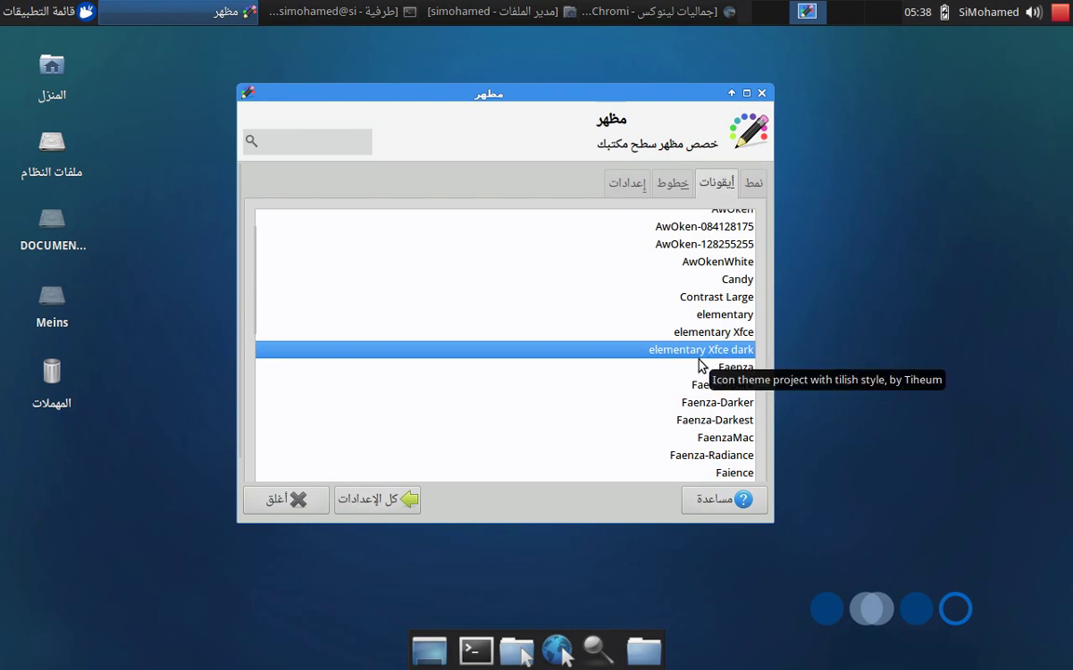
pyautogui.scroll(-1, 659, 361)
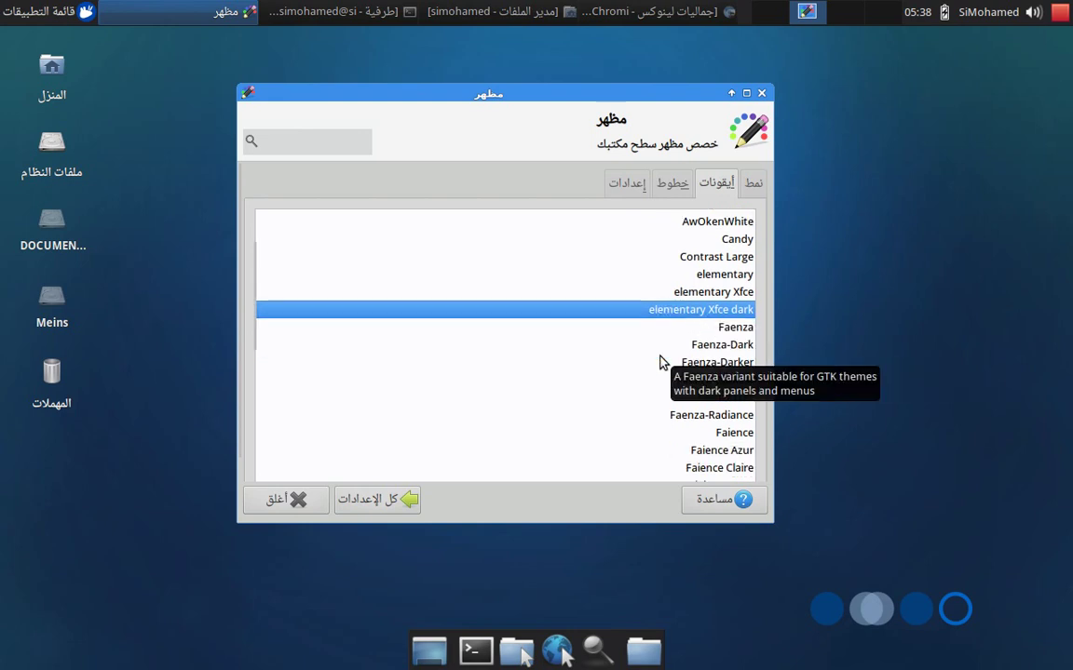
pyautogui.scroll(-8, 661, 364)
pyautogui.scroll(3, 662, 364)
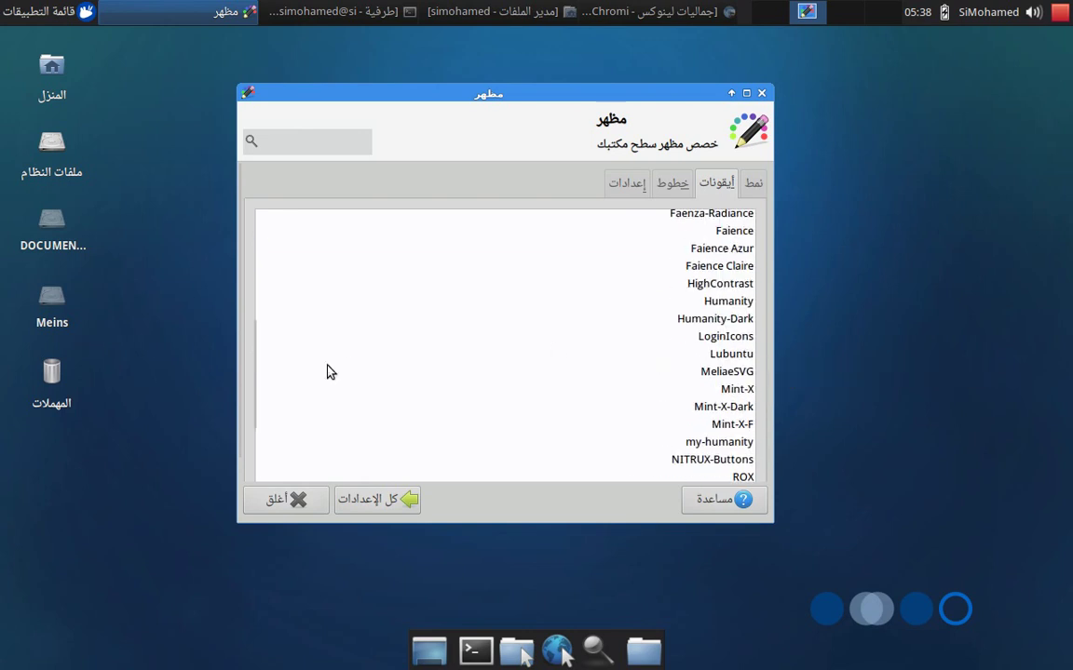
pyautogui.click(687, 248)
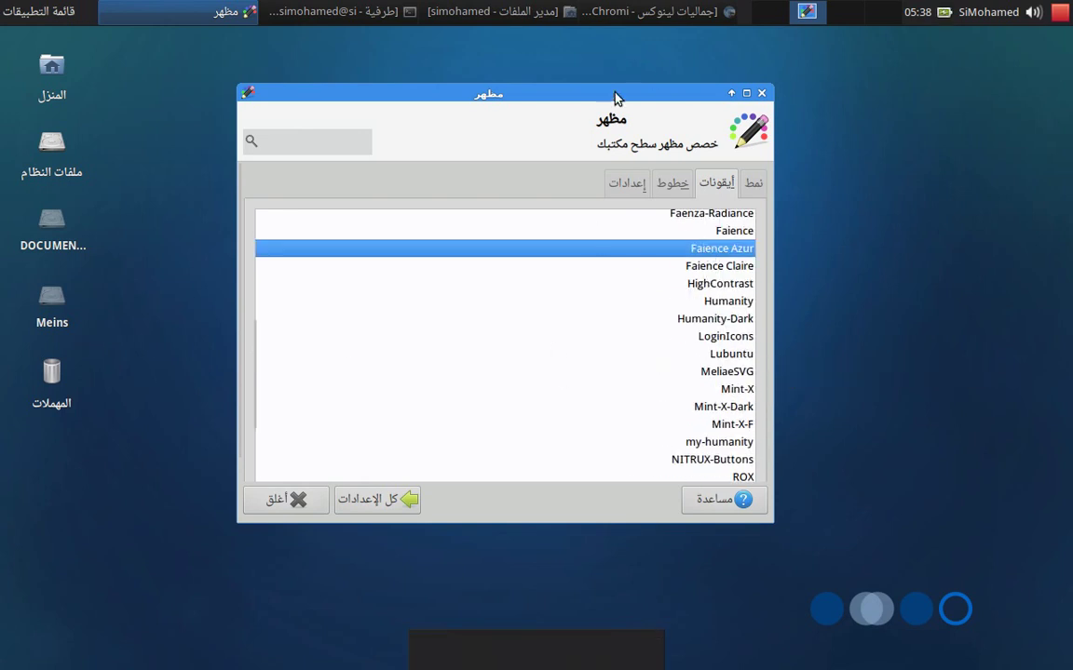
pyautogui.moveTo(610, 102); pyautogui.dragTo(593, 108)
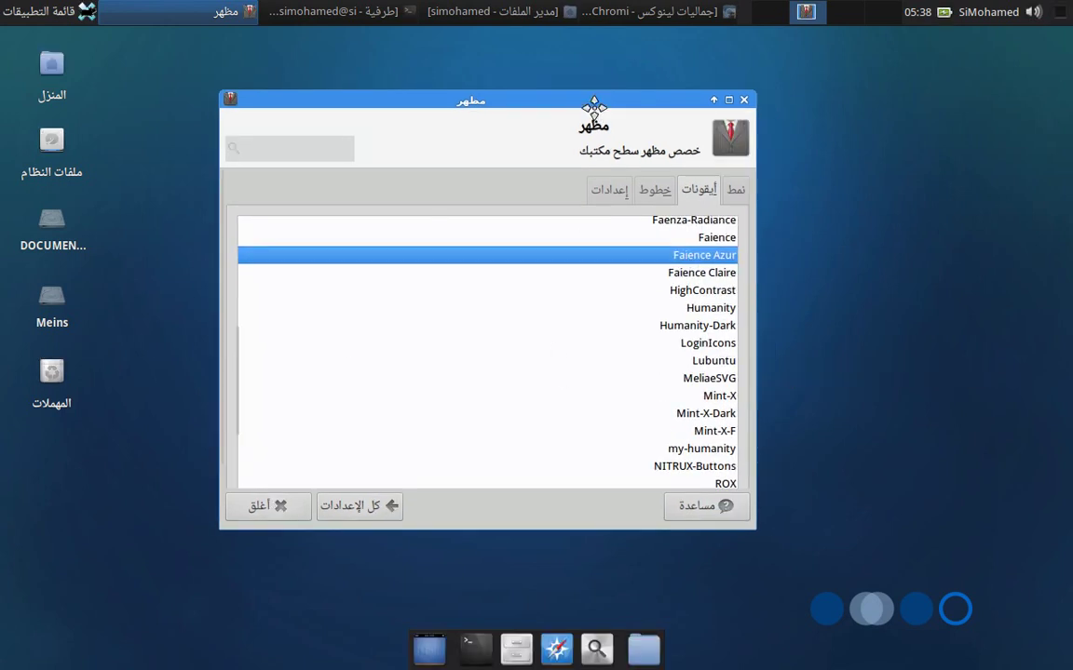
# Step: Set the default desktop font to KacstOne Regular, size 10
pyautogui.click(658, 192)
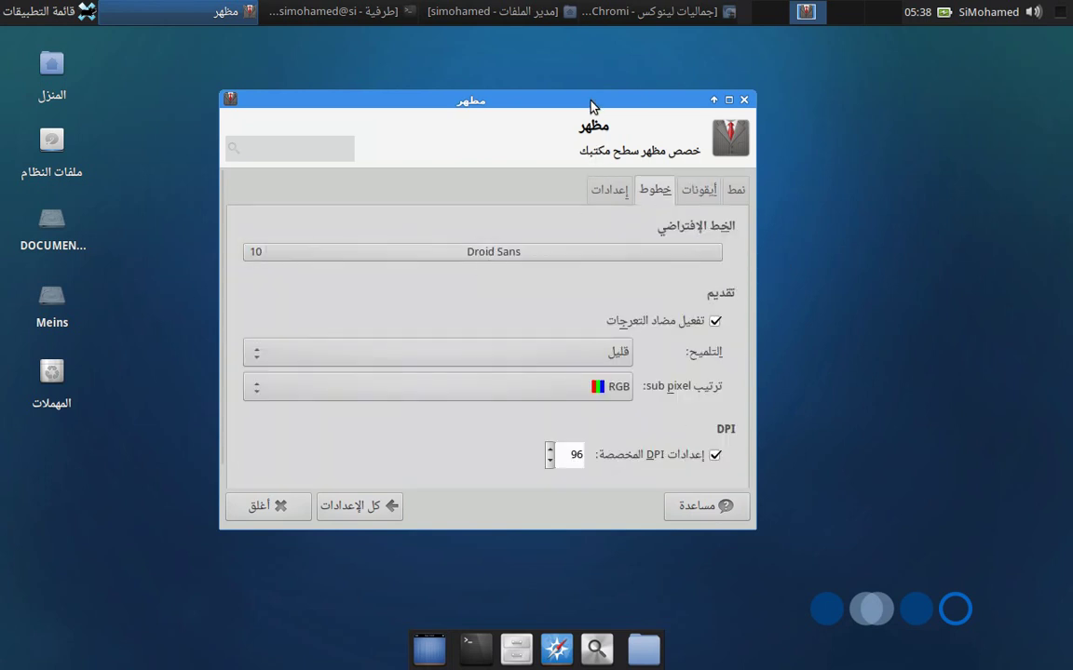
pyautogui.click(536, 270)
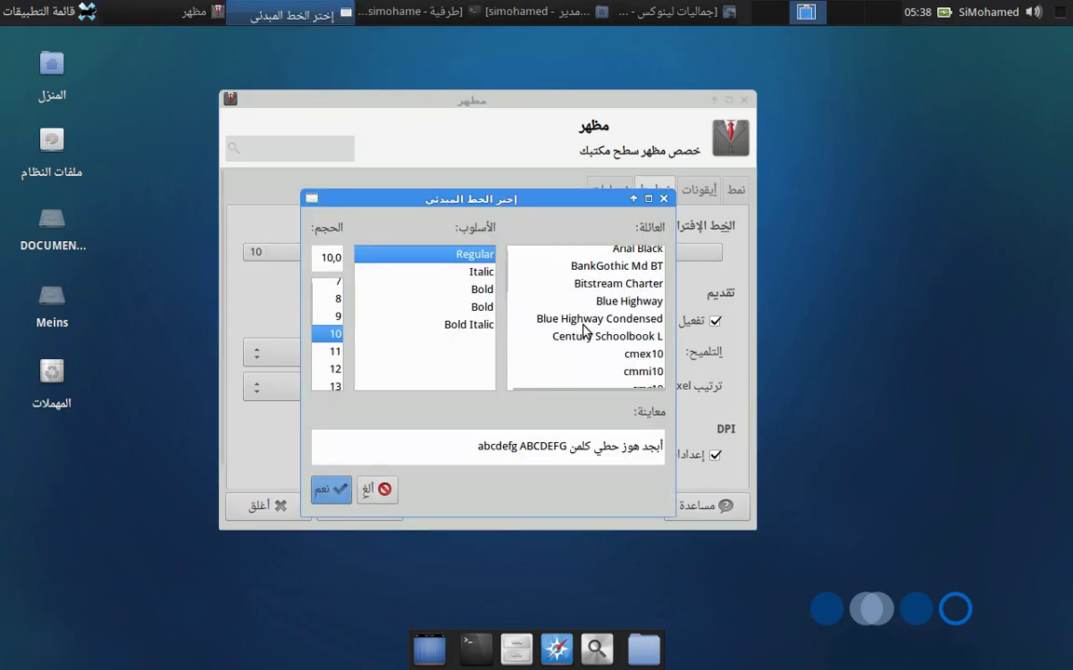
pyautogui.scroll(-10, 585, 336)
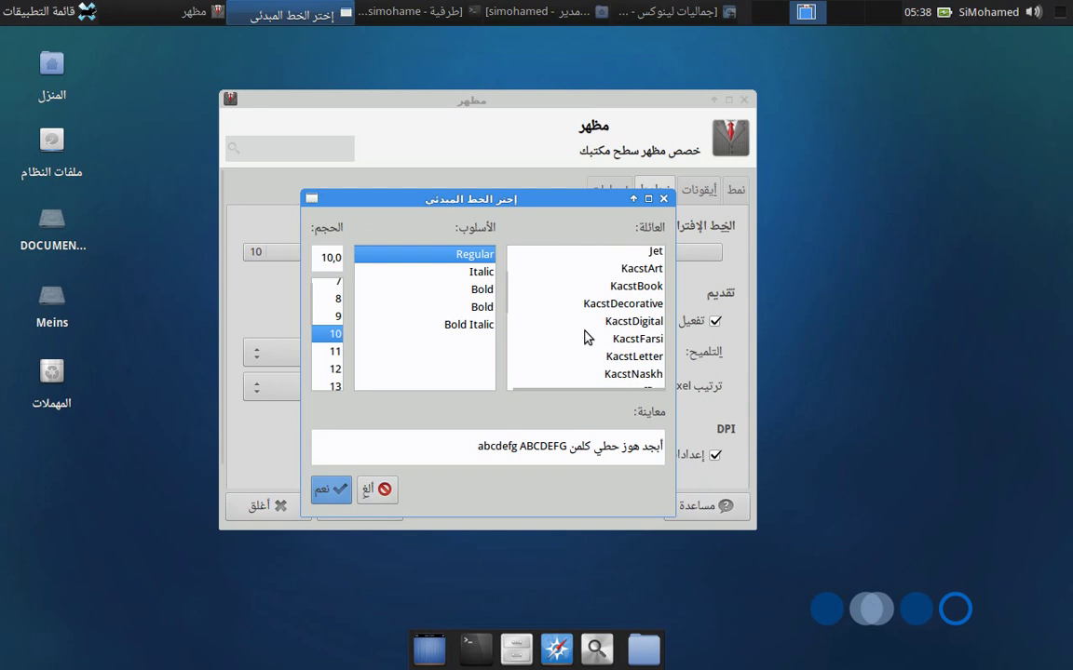
pyautogui.scroll(-2, 585, 337)
pyautogui.click(626, 305)
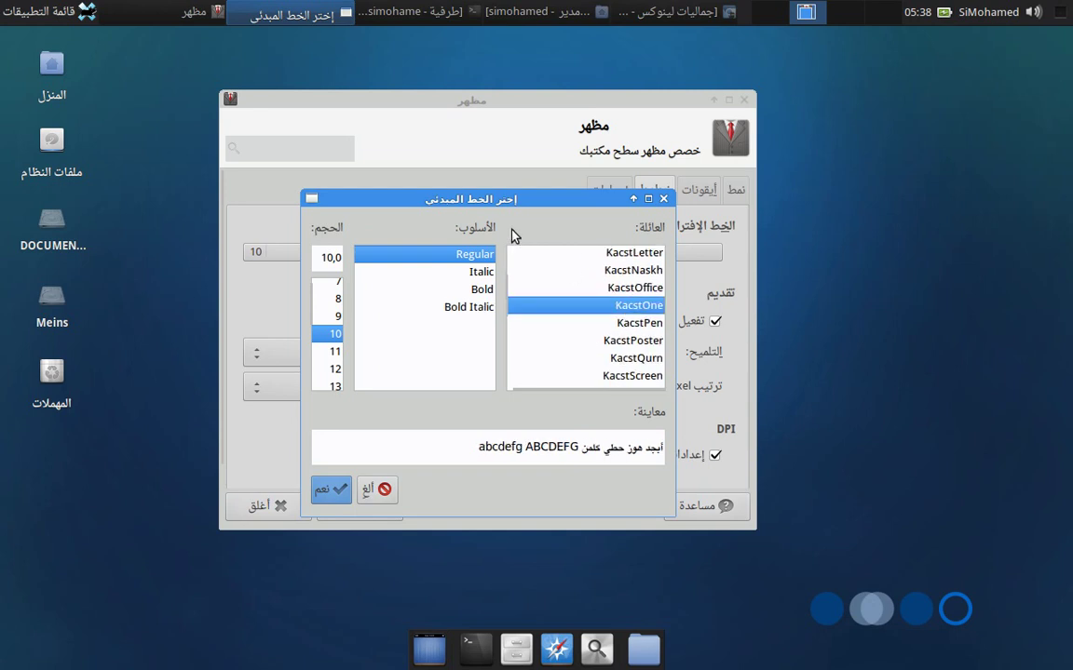
pyautogui.click(331, 489)
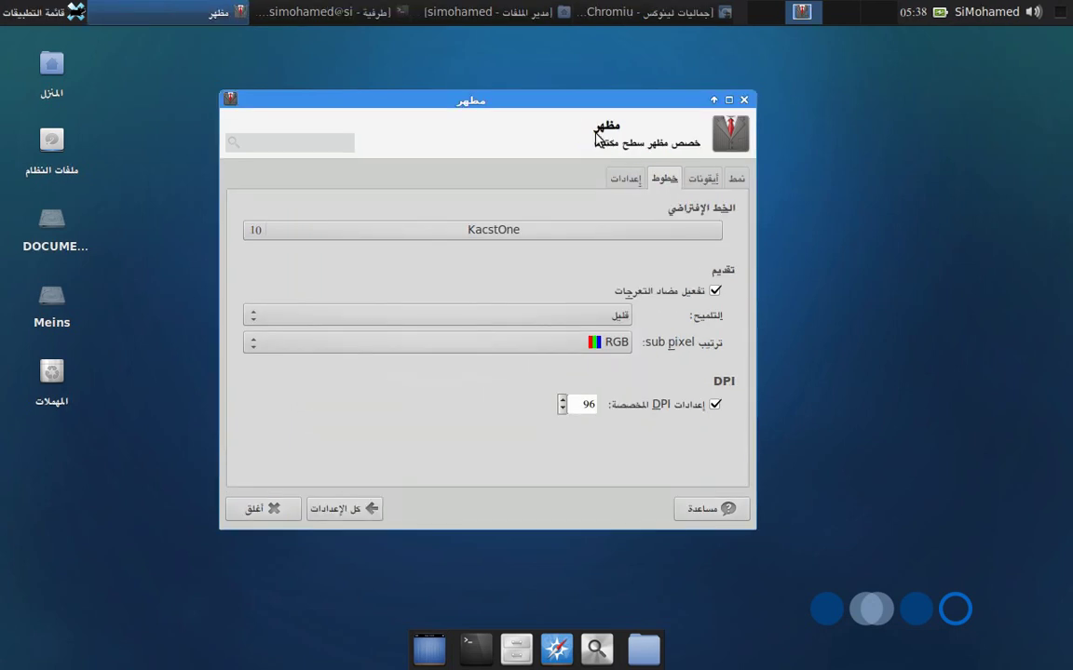
pyautogui.moveTo(685, 98); pyautogui.dragTo(702, 96)
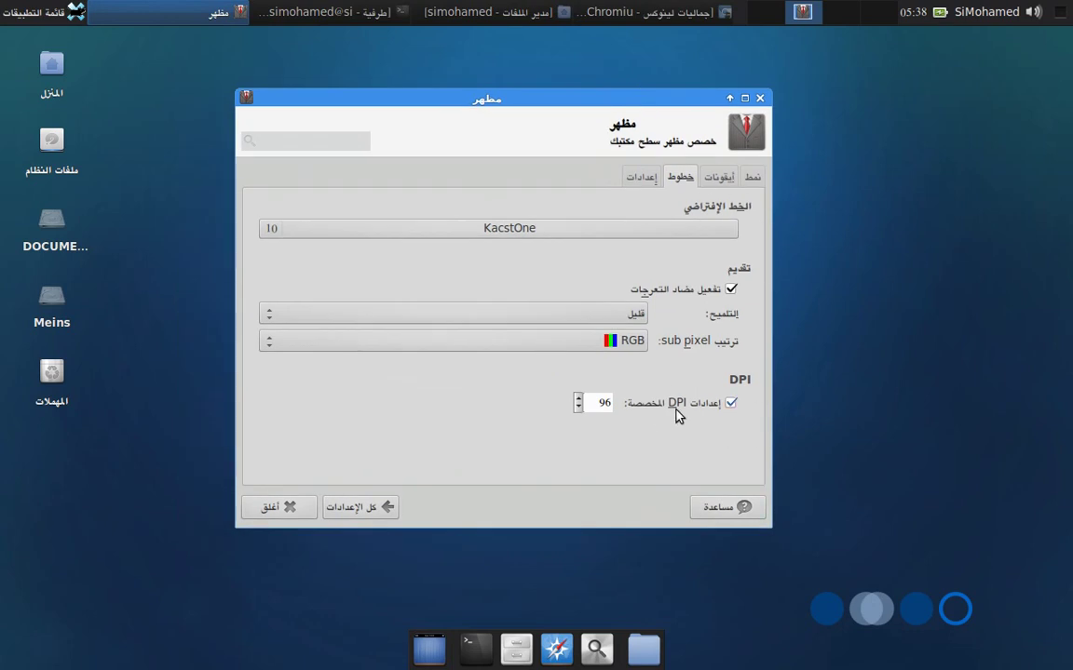
# Step: Return to the full settings overview and open the Window Manager settings (مدير النوافذ)
pyautogui.click(365, 509)
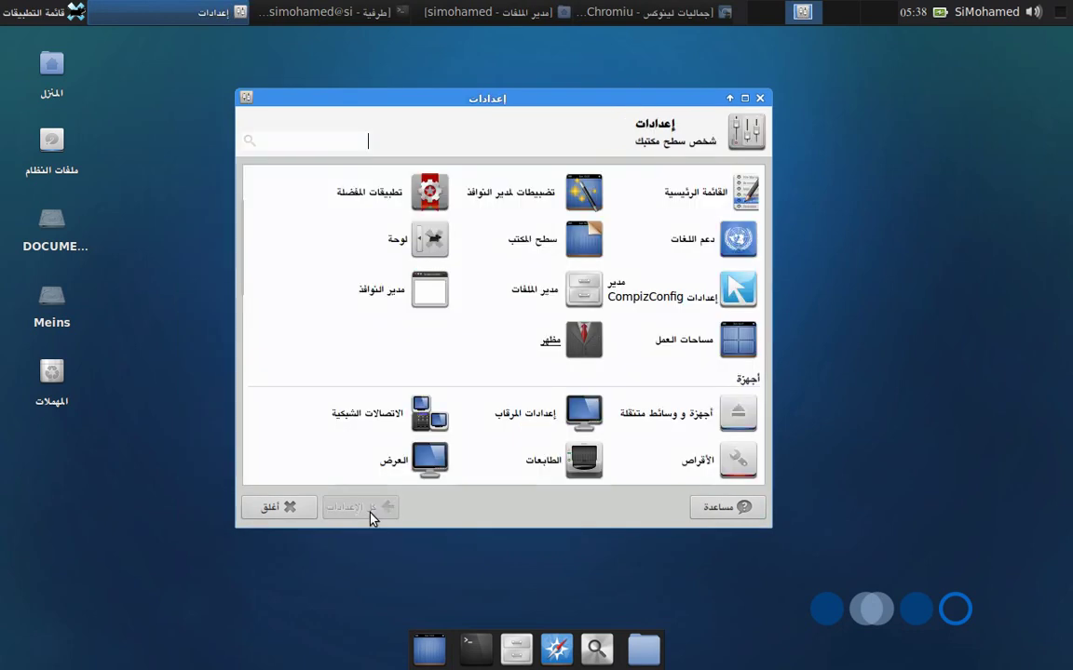
pyautogui.moveTo(572, 104); pyautogui.dragTo(556, 116)
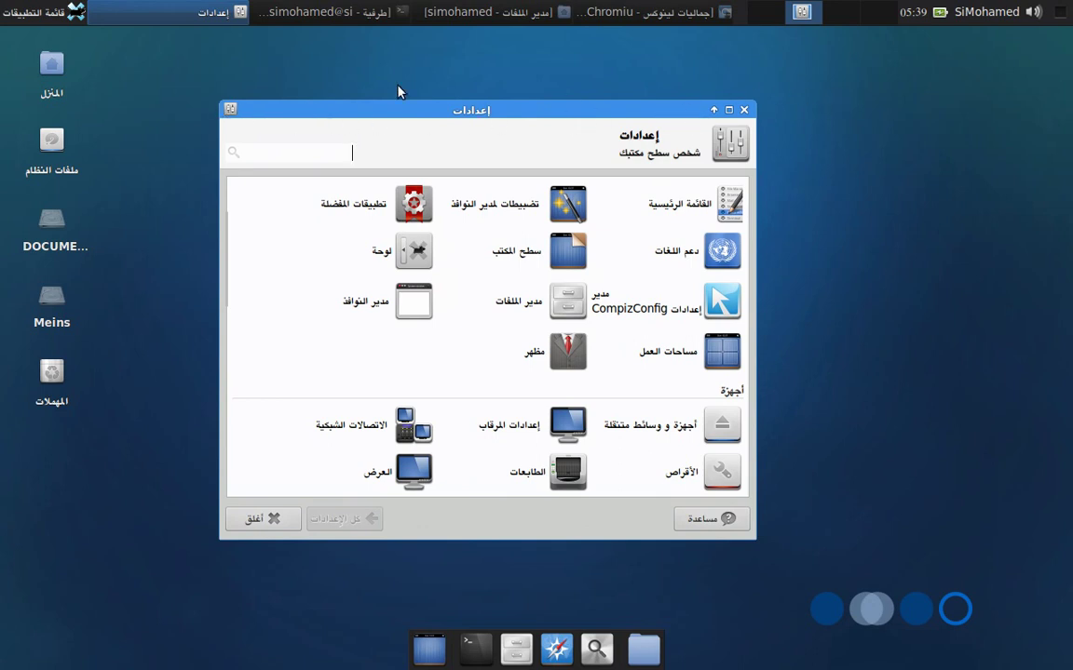
pyautogui.scroll(2, 652, 336)
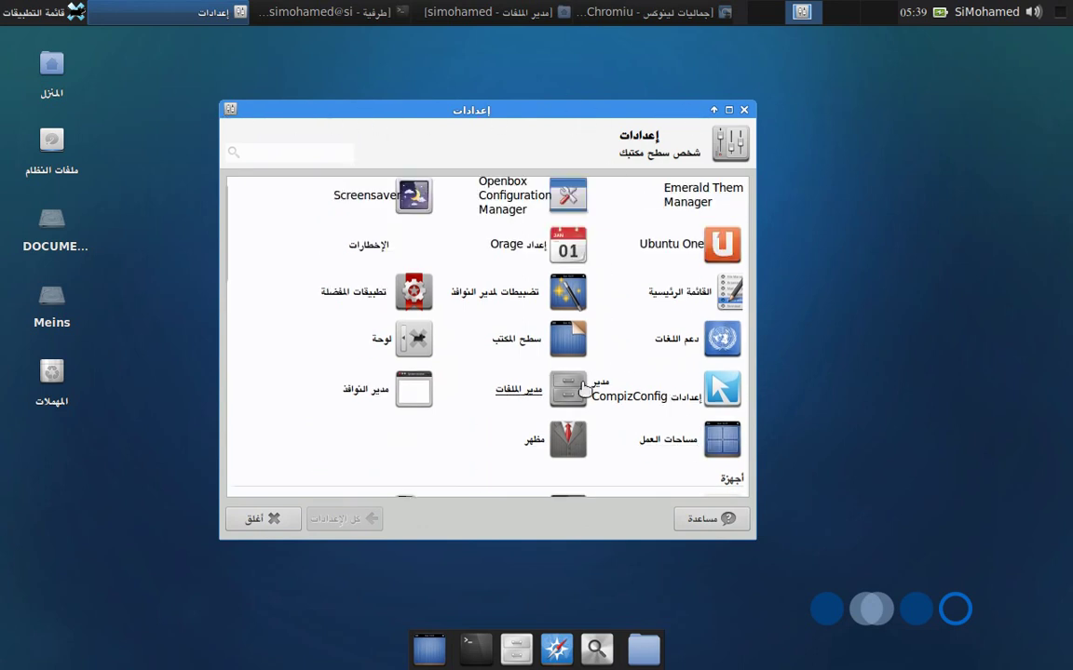
pyautogui.click(356, 389)
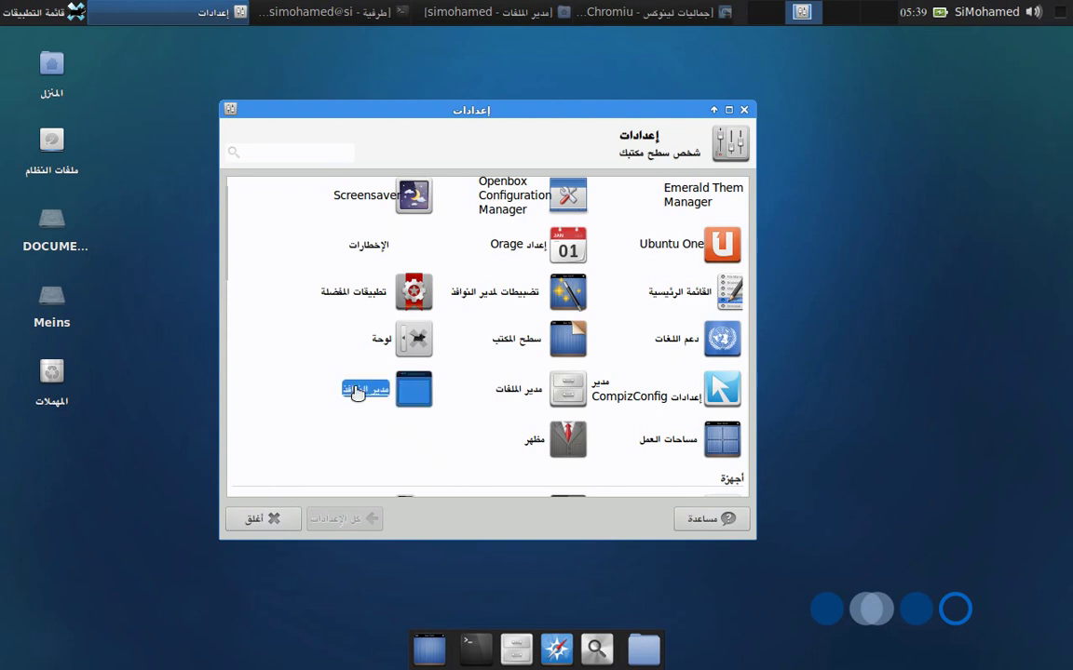
pyautogui.moveTo(503, 108); pyautogui.dragTo(532, 34)
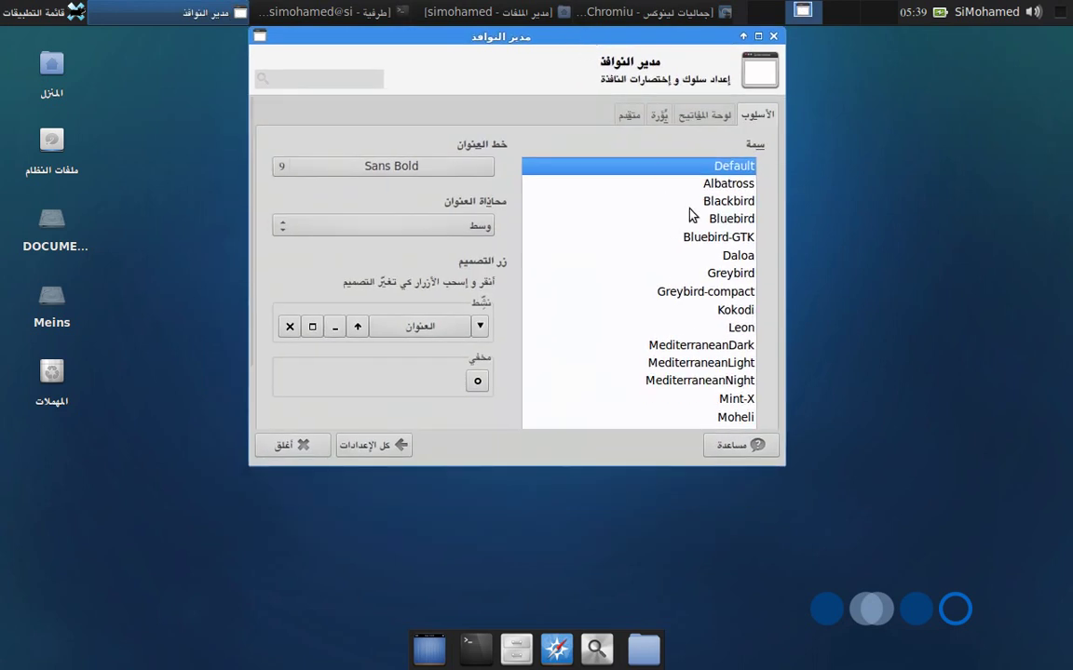
pyautogui.moveTo(433, 43); pyautogui.dragTo(434, 105)
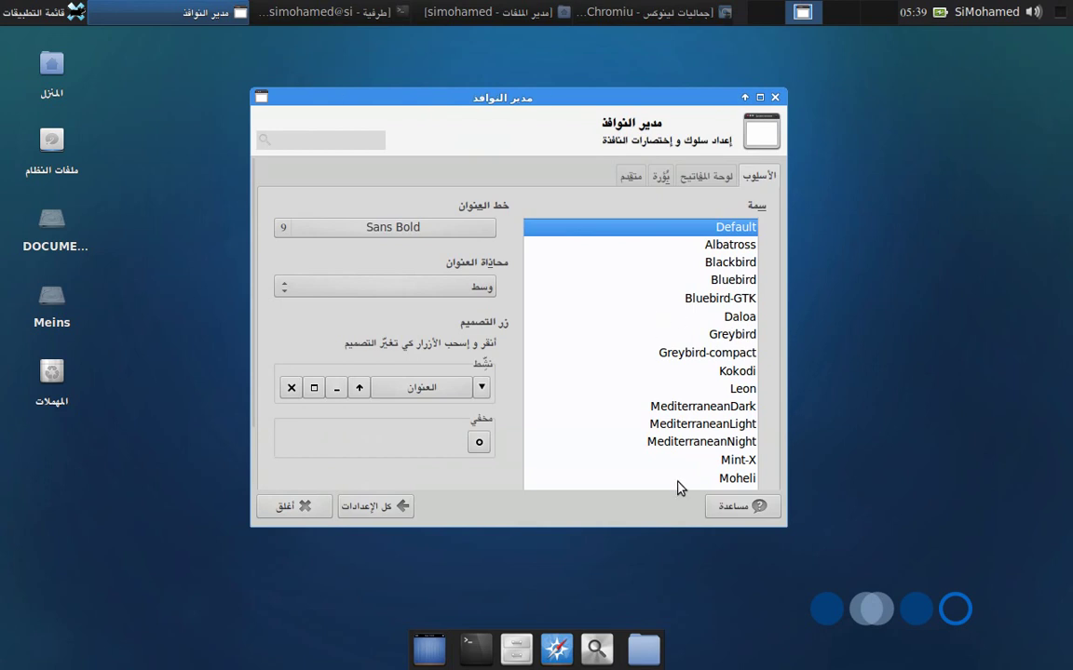
# Step: Try the MediterraneanNight window theme and settle on Blackbird for the window borders
pyautogui.click(674, 443)
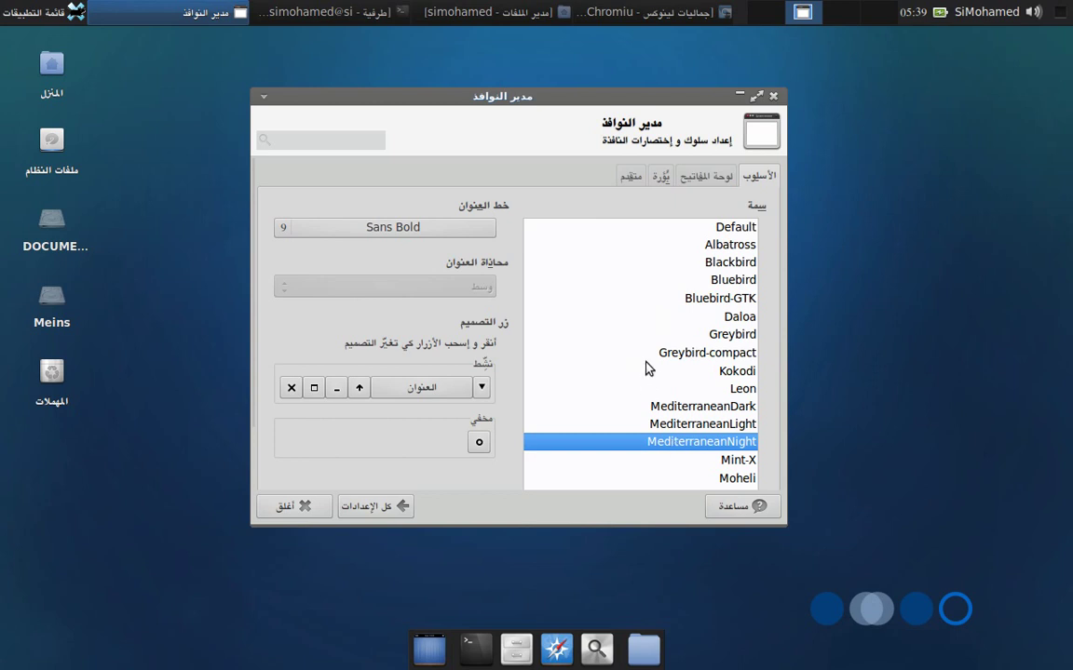
pyautogui.click(718, 262)
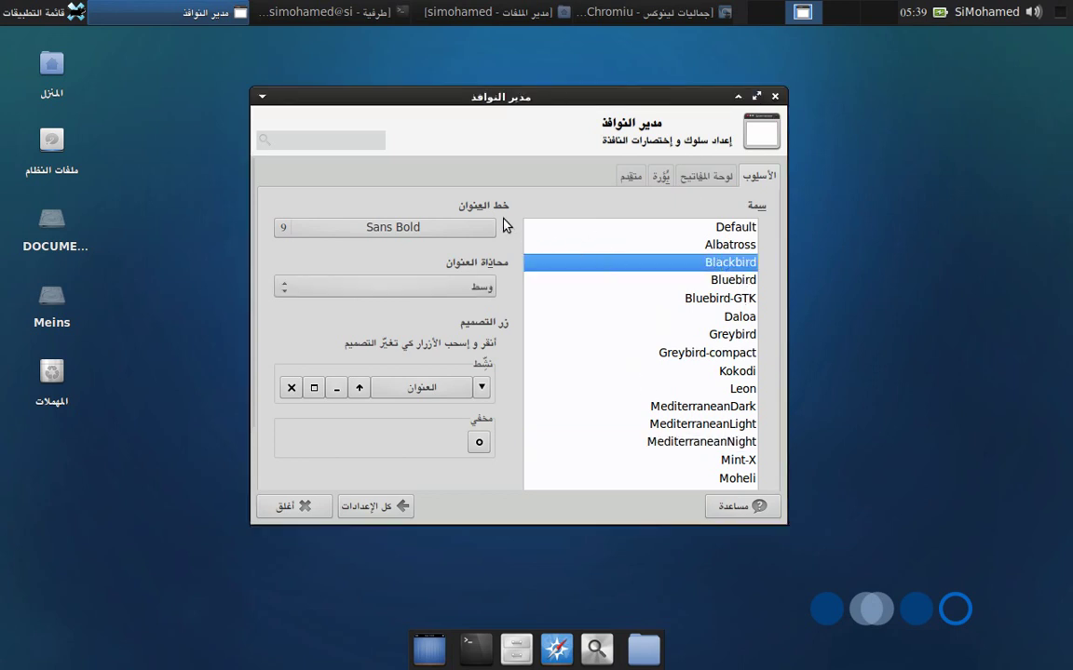
# Step: Set the window title font to KacstOne Regular
pyautogui.click(378, 230)
pyautogui.scroll(-1, 635, 342)
pyautogui.scroll(3, 639, 343)
pyautogui.scroll(10, 636, 343)
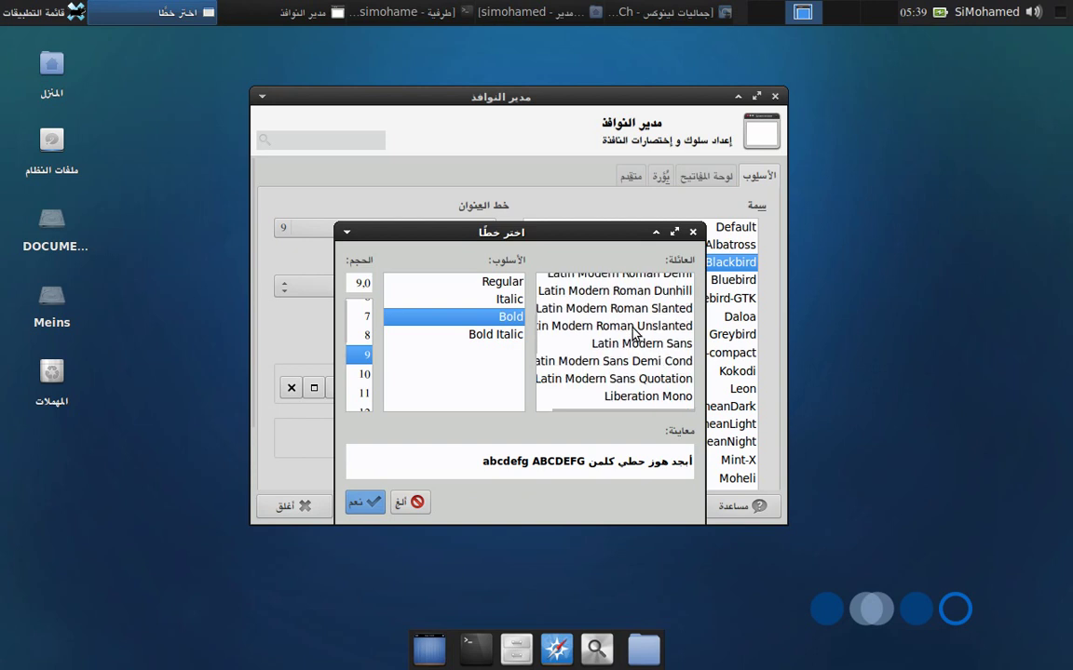
pyautogui.scroll(4, 634, 336)
pyautogui.click(637, 322)
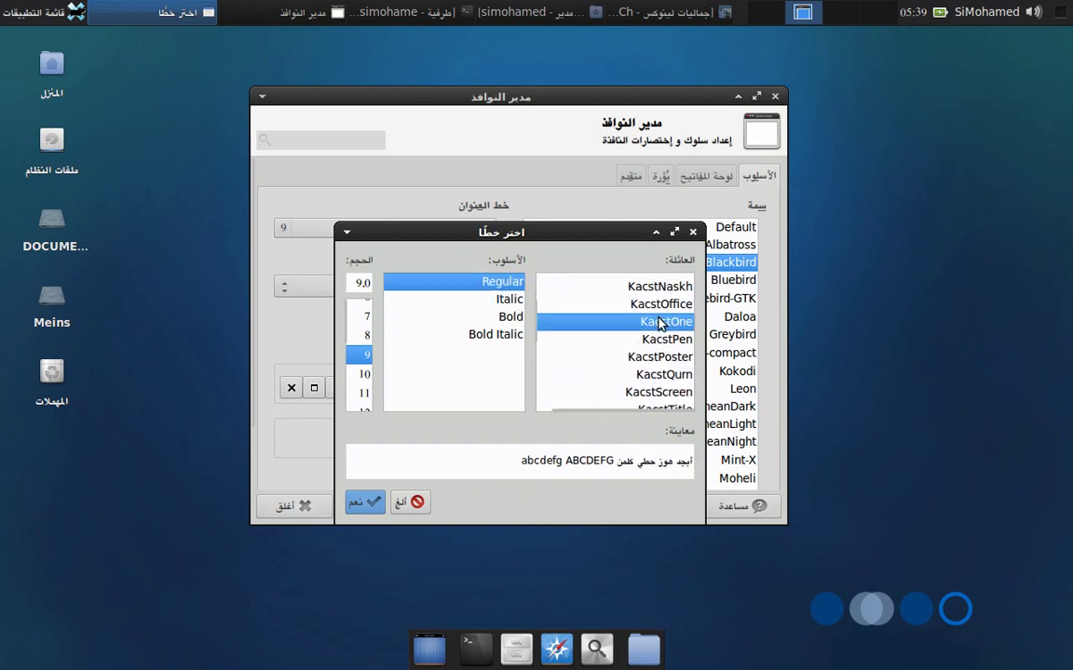
pyautogui.click(354, 507)
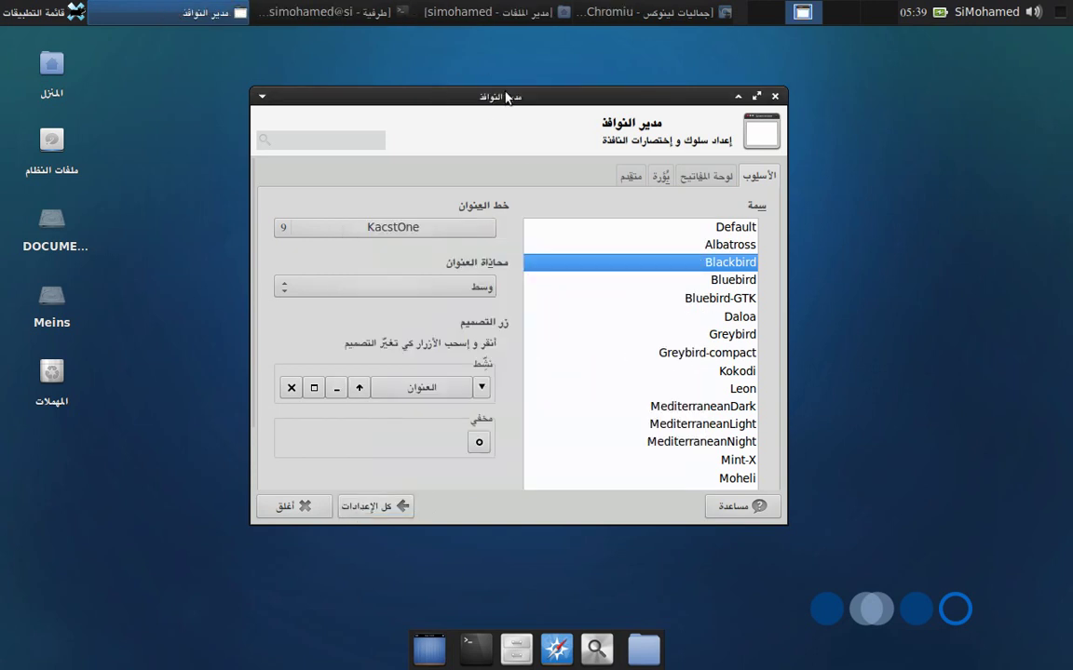
# Step: Change the KacstOne window title font style to Bold, then close the window manager settings
pyautogui.moveTo(508, 95); pyautogui.dragTo(503, 93)
pyautogui.click(384, 226)
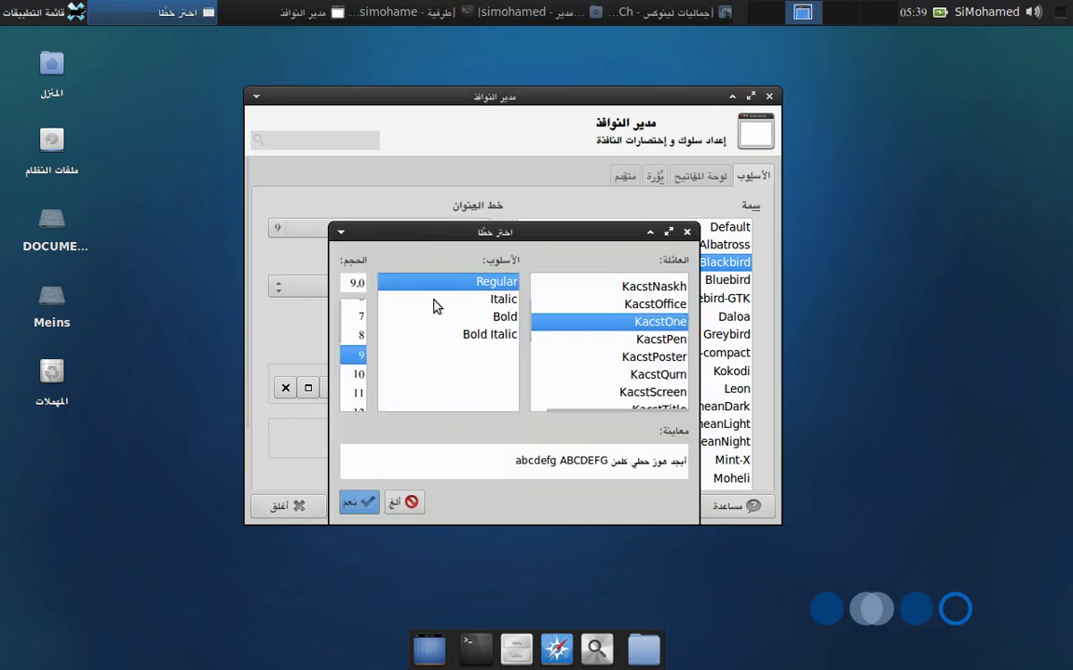
pyautogui.click(493, 317)
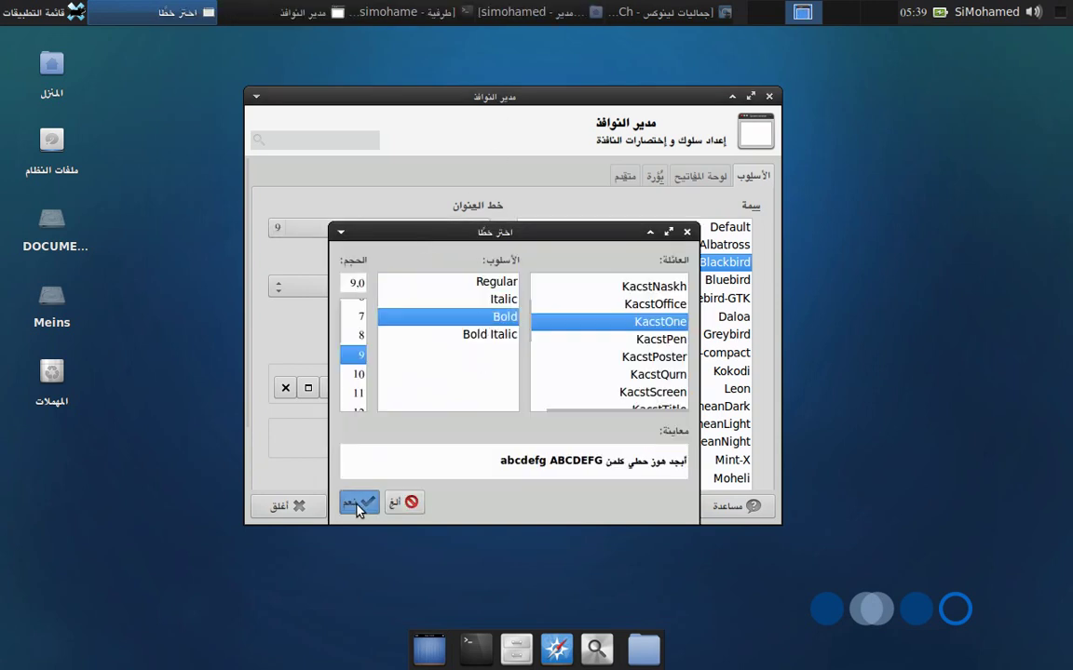
pyautogui.click(363, 504)
pyautogui.moveTo(561, 98); pyautogui.dragTo(584, 92)
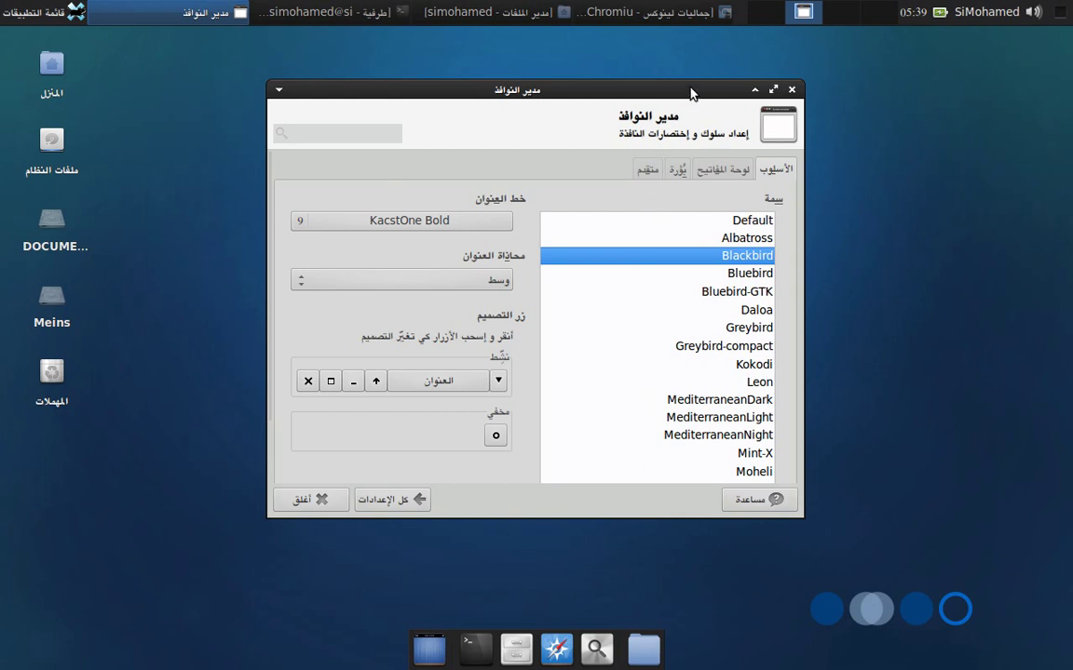
pyautogui.moveTo(672, 96)
pyautogui.mouseDown()
pyautogui.moveTo(646, 132)
pyautogui.moveTo(662, 103)
pyautogui.mouseUp()
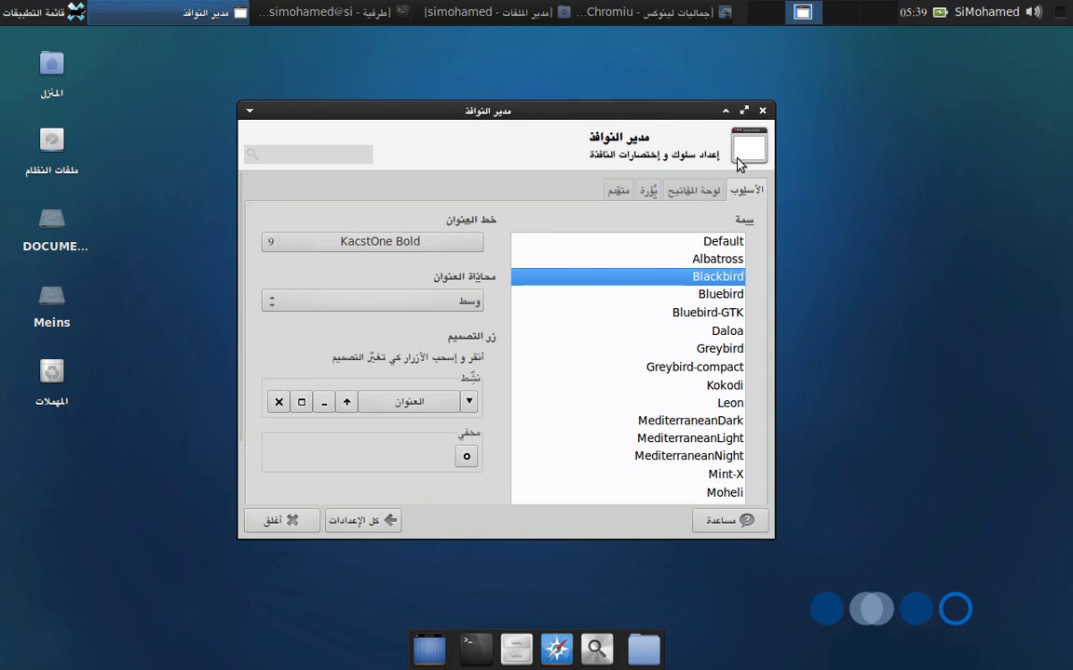
pyautogui.click(761, 112)
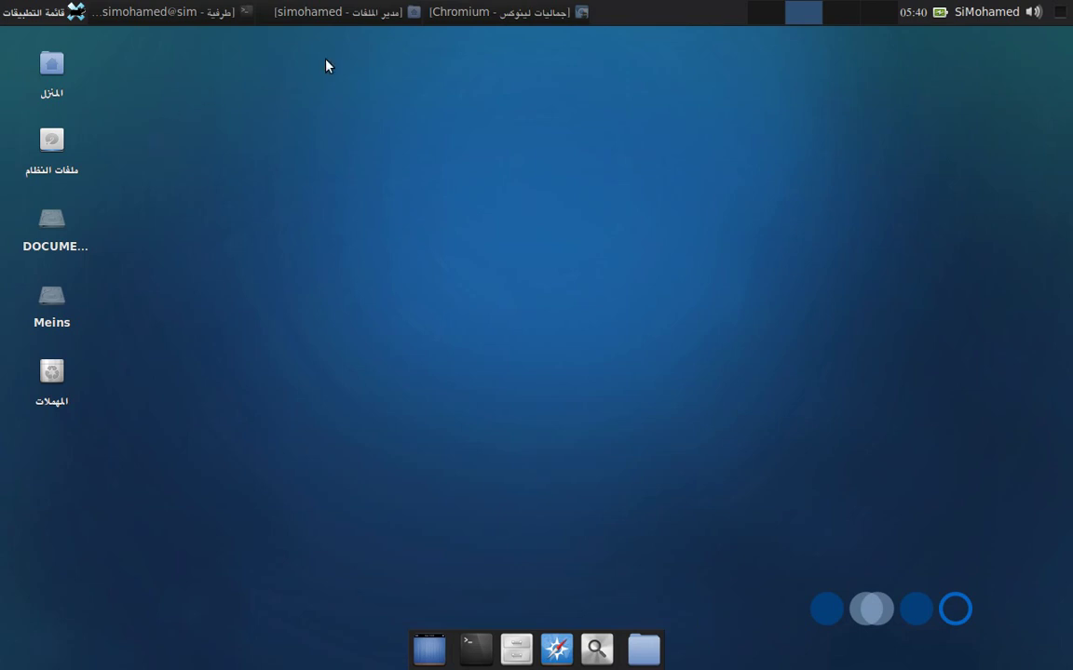
# Step: Open the preferences of the desktop's upper panel (تفضيلات اللوحة)
pyautogui.rightClick(23, 9)
pyautogui.click(463, 67)
pyautogui.rightClick(43, 18)
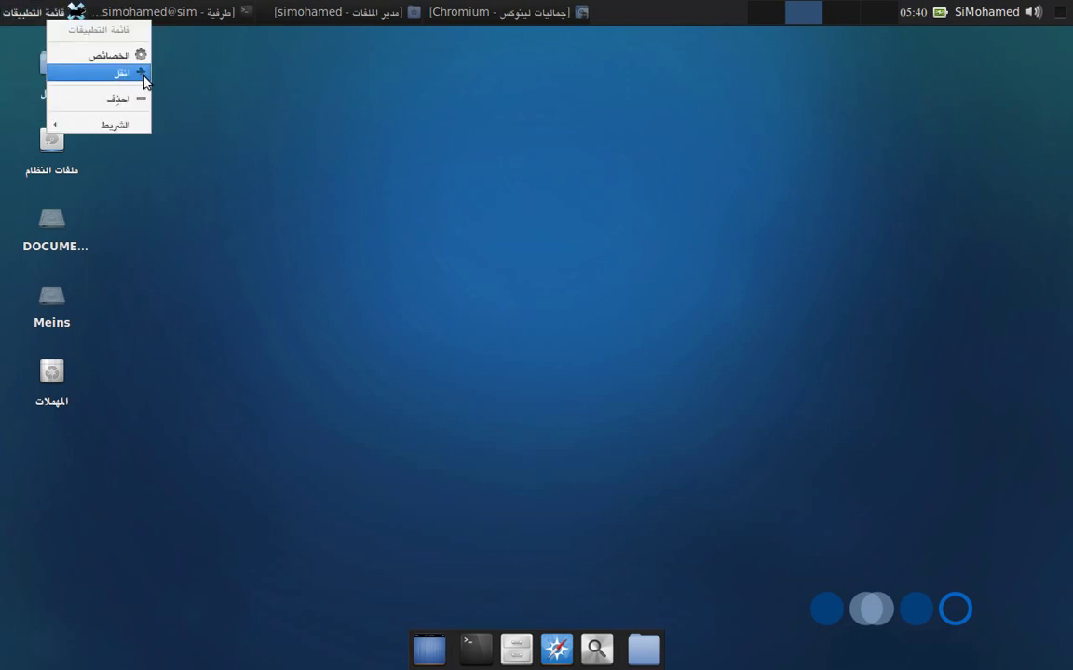
pyautogui.click(464, 132)
pyautogui.rightClick(601, 15)
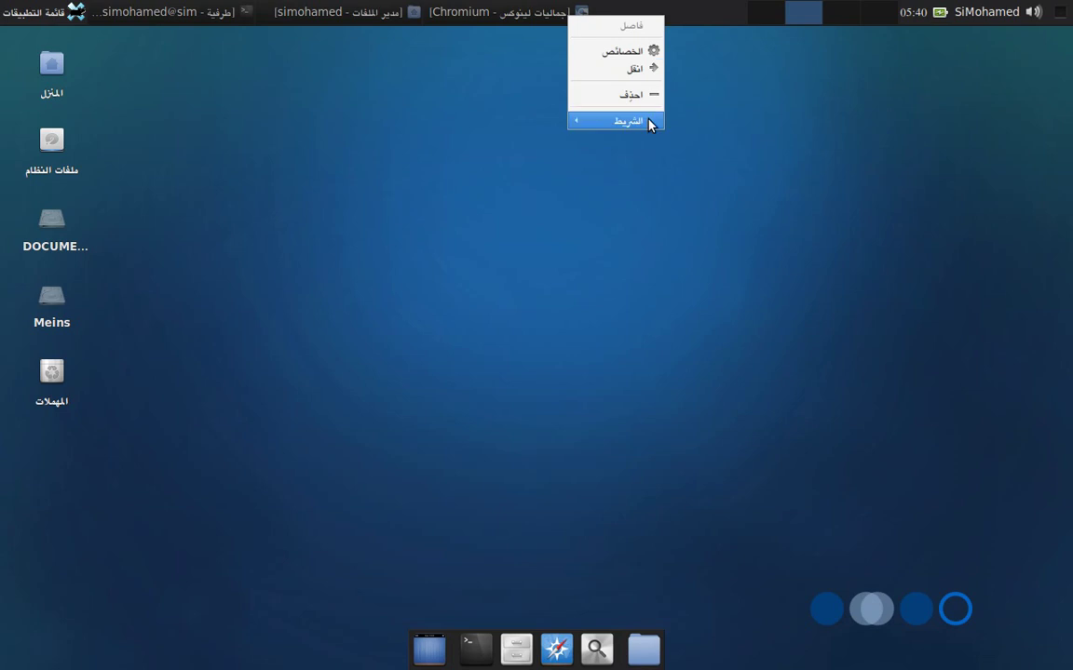
pyautogui.moveTo(647, 123)
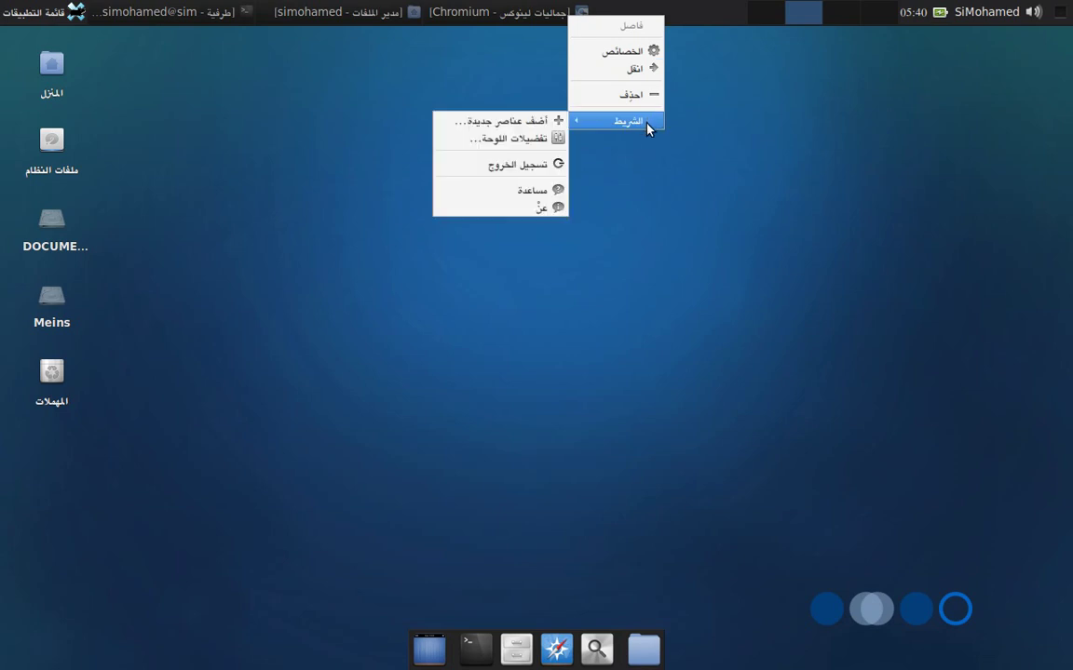
pyautogui.click(498, 144)
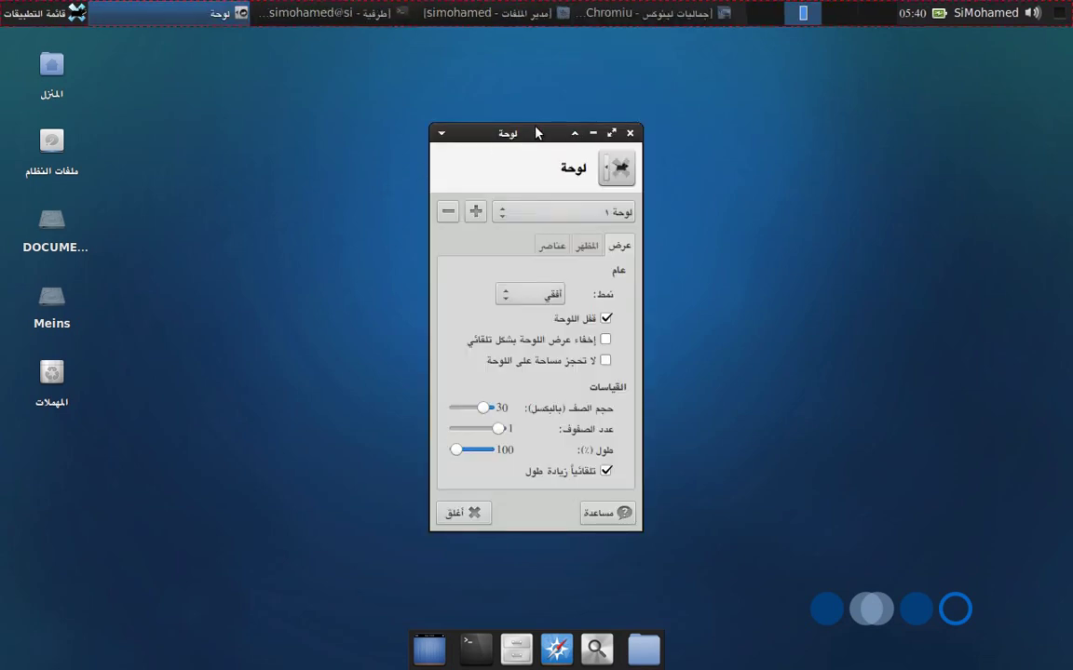
# Step: Reduce the row size of panel 1 (لوحة ١) to 24 pixels
pyautogui.moveTo(536, 133); pyautogui.dragTo(523, 123)
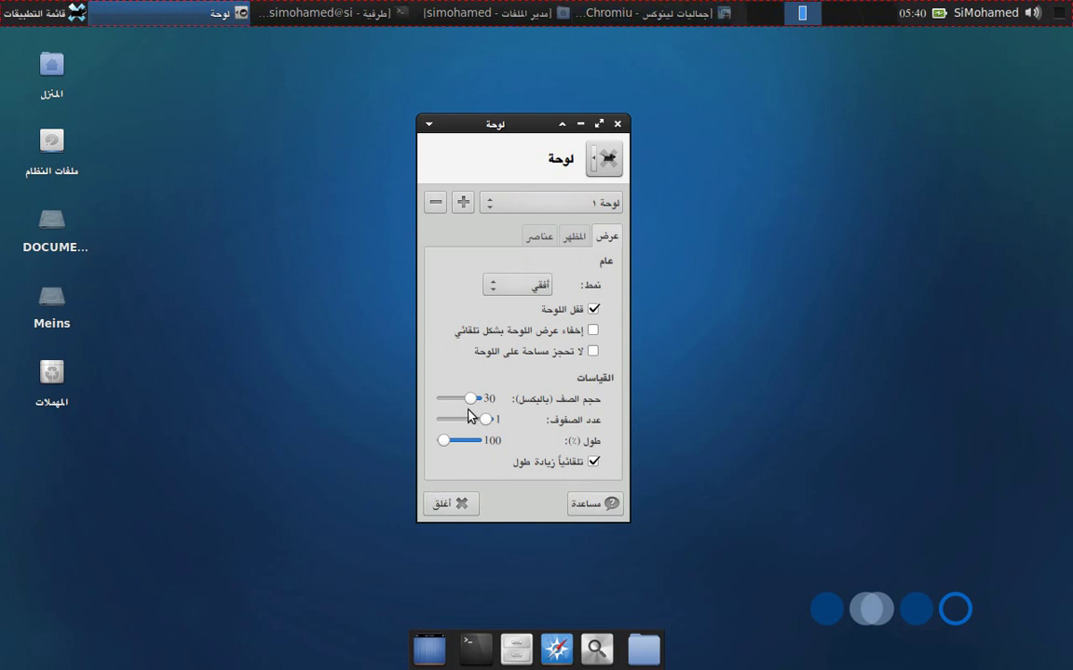
pyautogui.moveTo(472, 399); pyautogui.dragTo(469, 397)
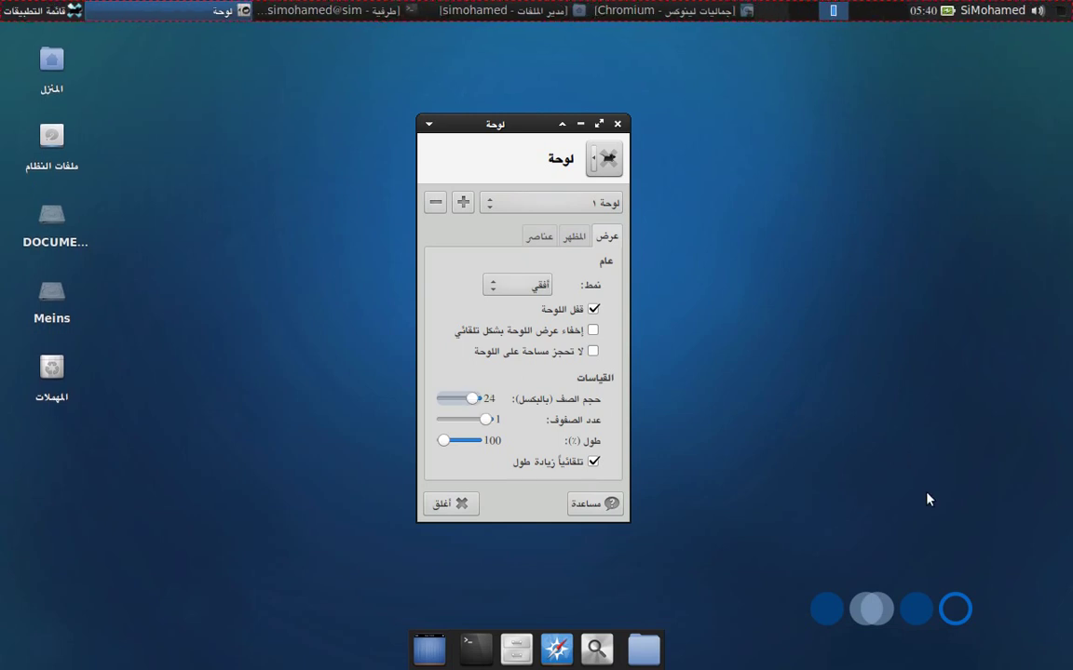
pyautogui.moveTo(533, 123); pyautogui.dragTo(537, 111)
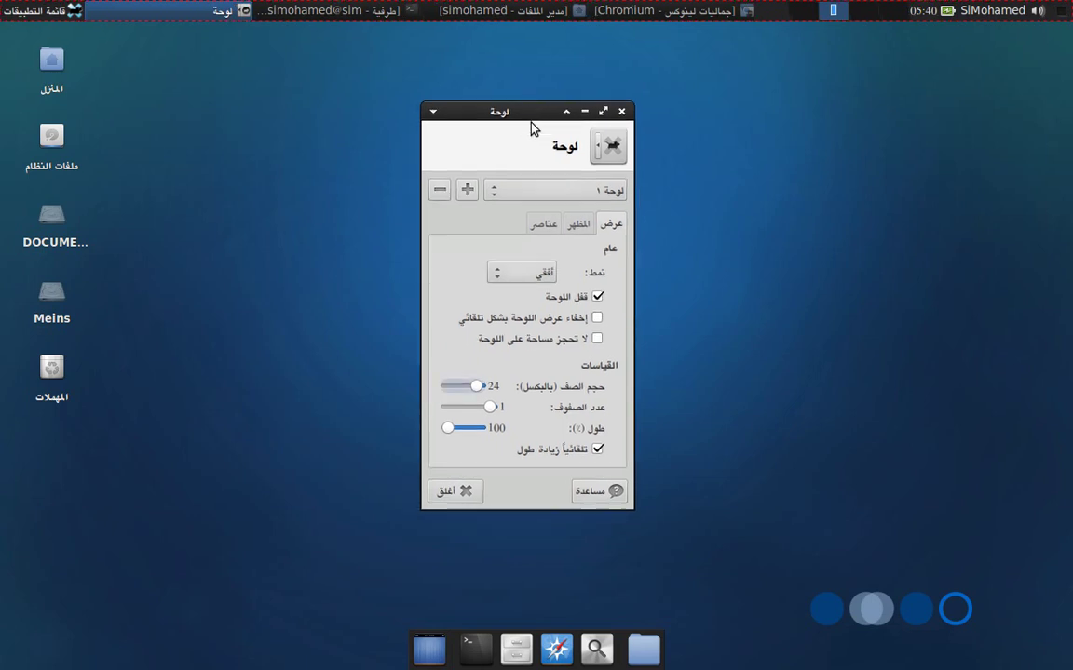
# Step: Give the panel a solid-colour background (لون خالص) in black, #000000
pyautogui.click(585, 231)
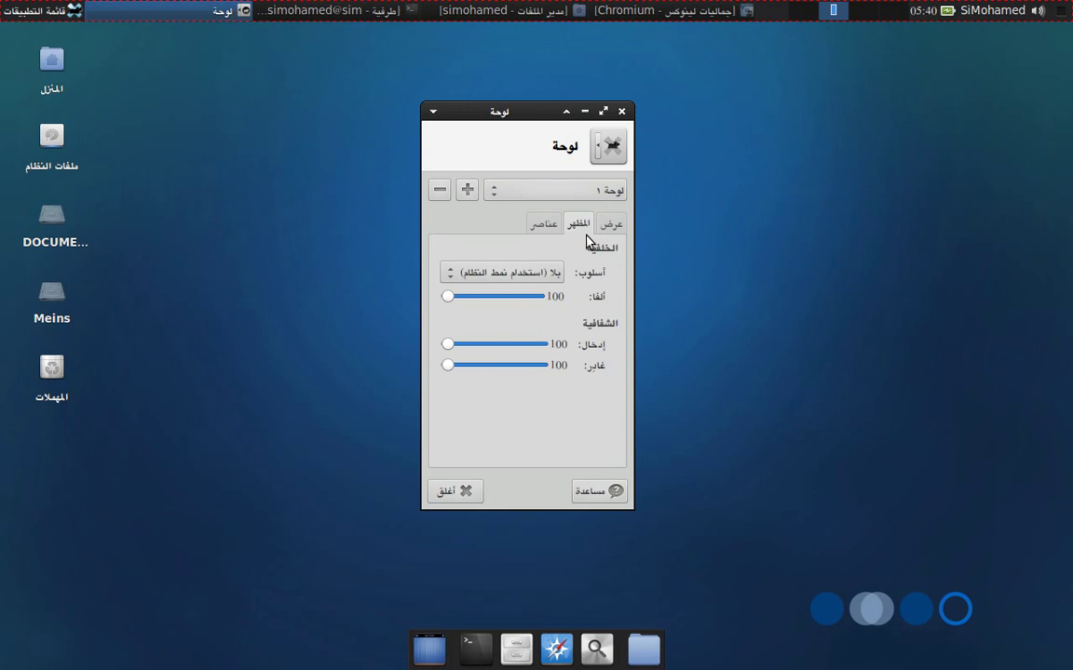
pyautogui.click(539, 273)
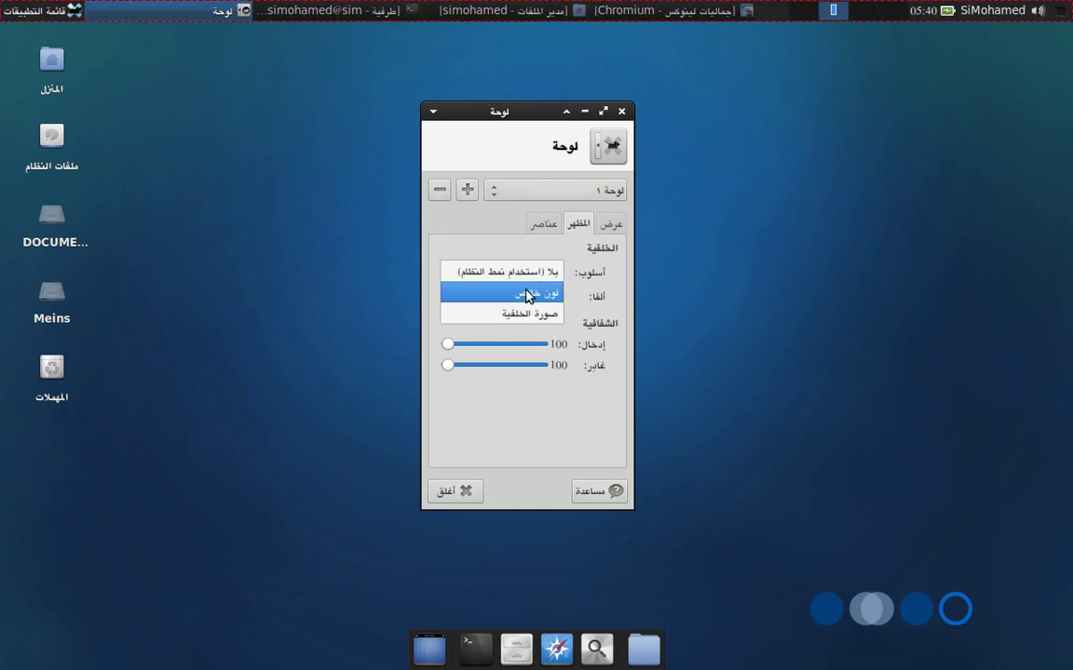
pyautogui.click(527, 294)
pyautogui.click(559, 321)
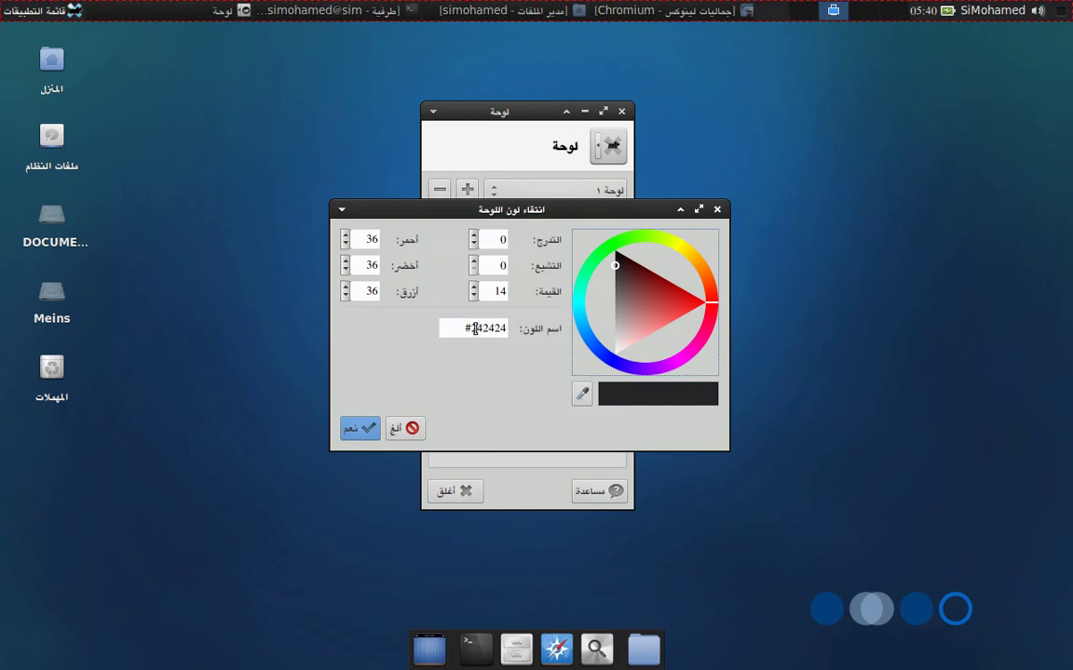
pyautogui.moveTo(446, 328); pyautogui.dragTo(499, 333)
pyautogui.write('000000')
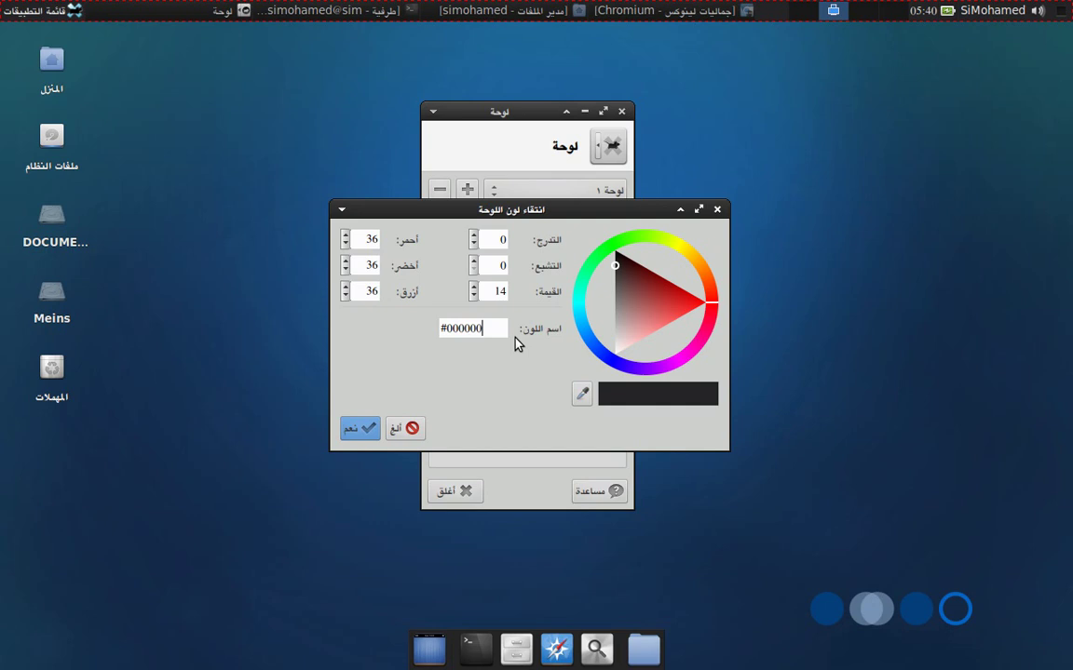
pyautogui.click(358, 429)
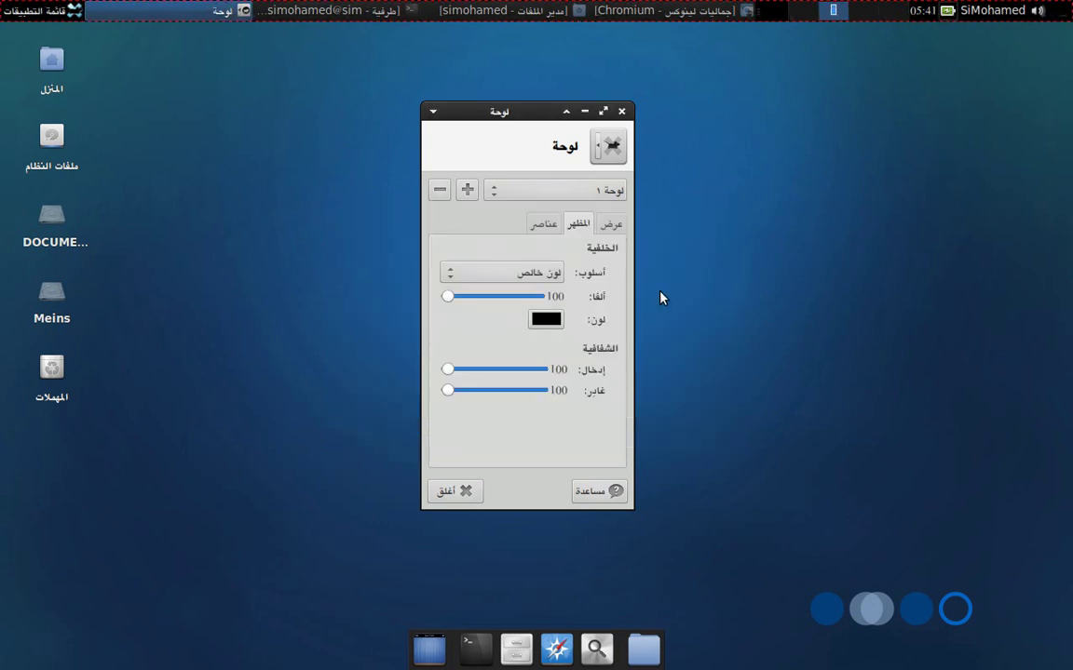
# Step: Remove the window buttons item (أزرار النافذة) from the panel and confirm its deletion
pyautogui.click(530, 224)
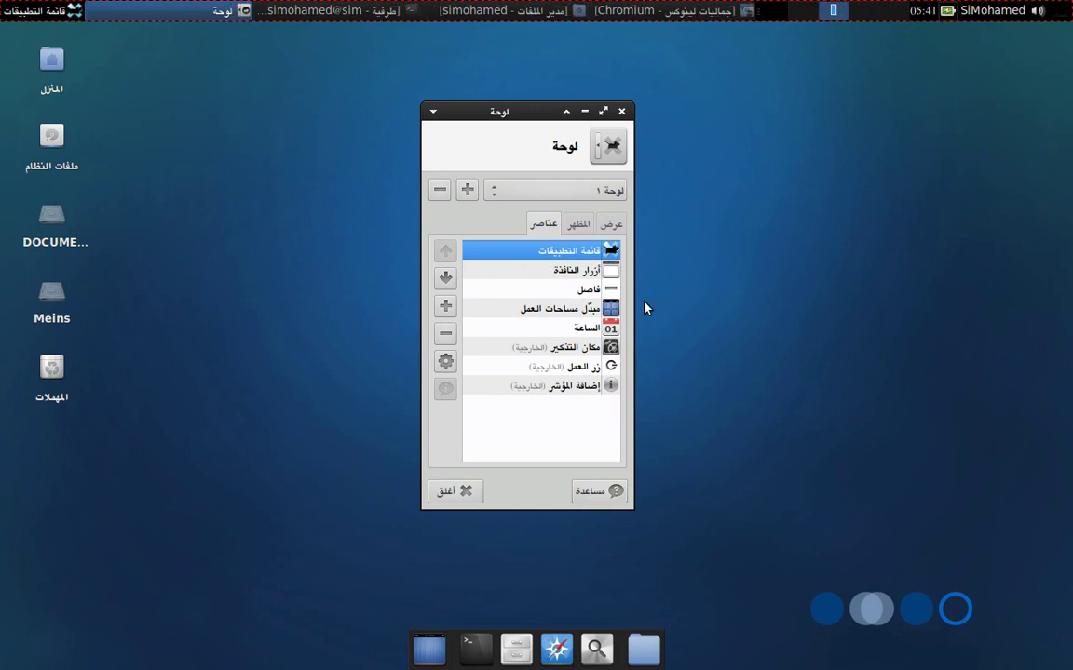
pyautogui.click(543, 272)
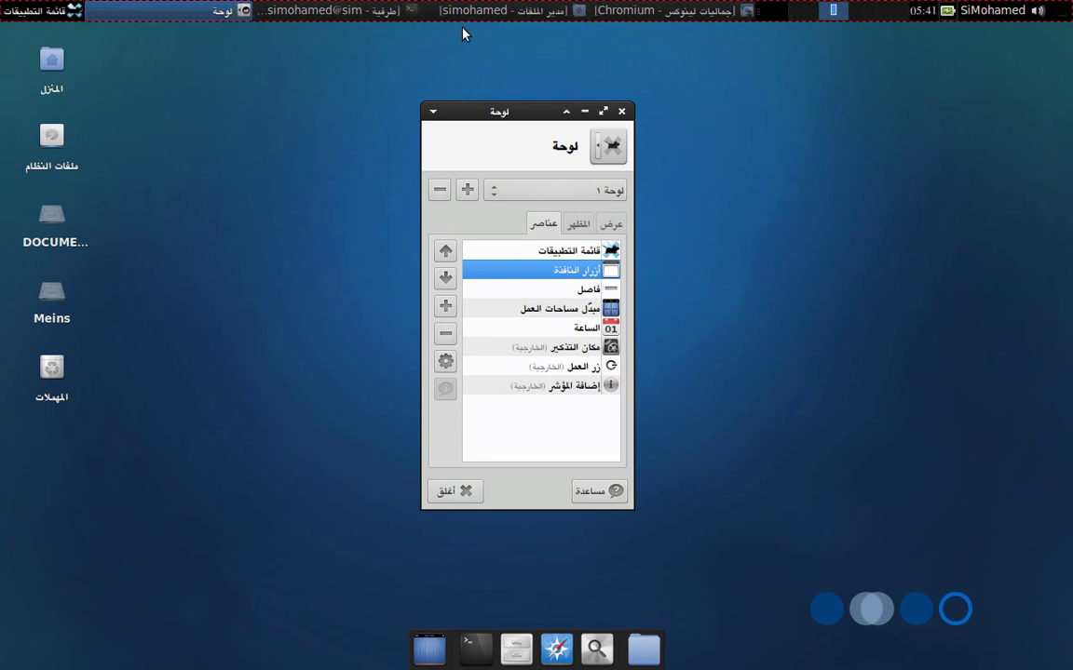
pyautogui.click(443, 336)
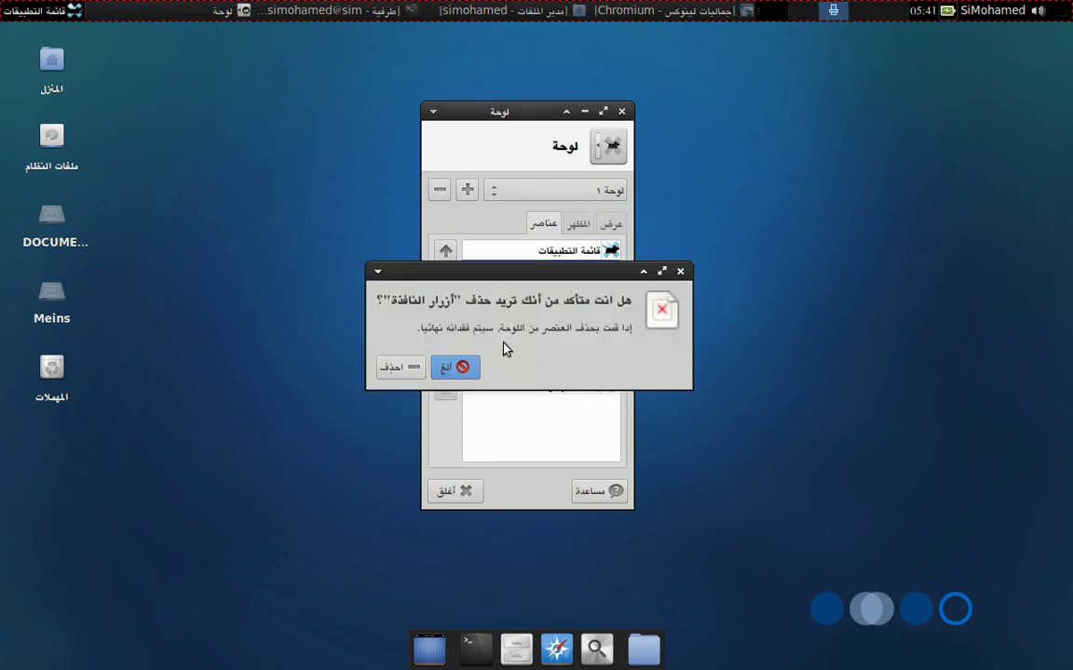
pyautogui.click(401, 368)
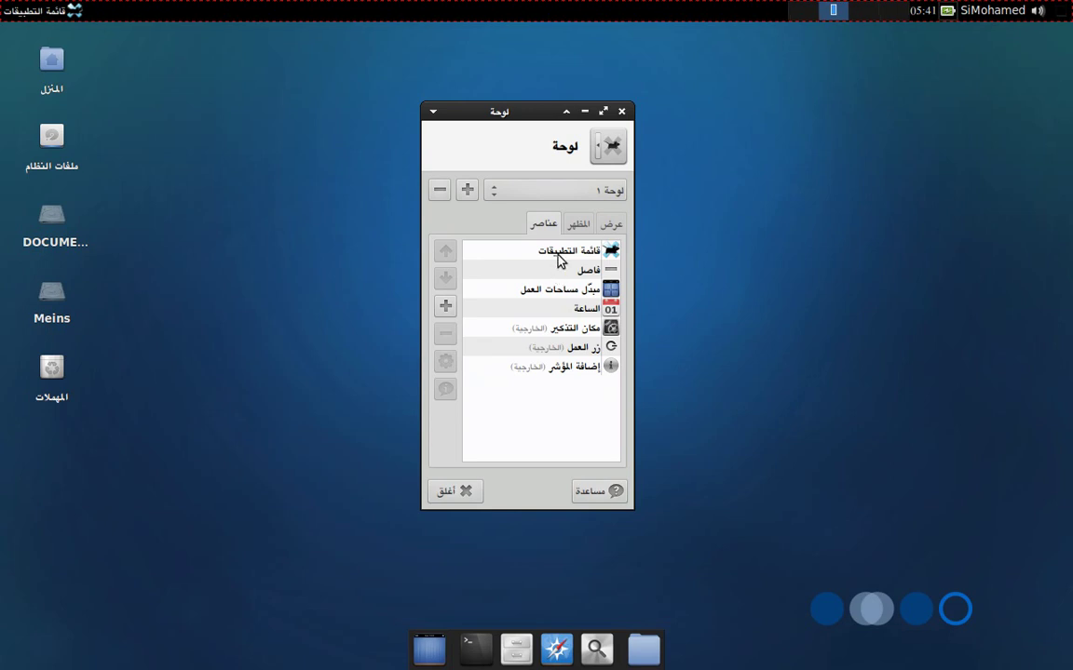
# Step: Try switching to another workspace and back, then remove the workspace switcher (مبدّل مساحات العمل) from the panel
pyautogui.click(869, 17)
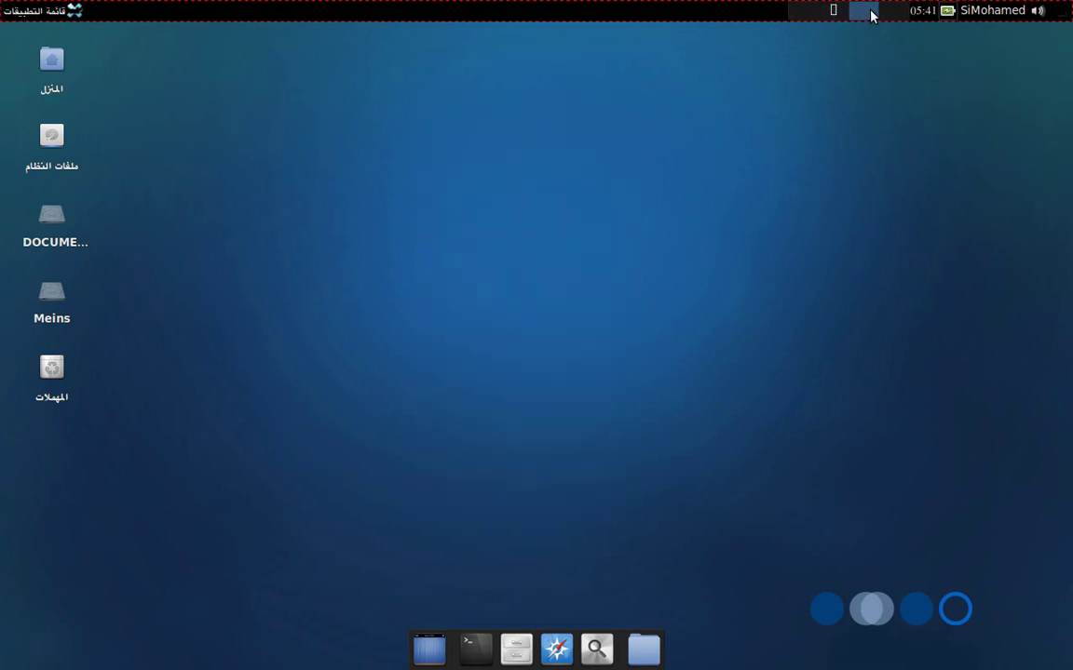
pyautogui.click(823, 19)
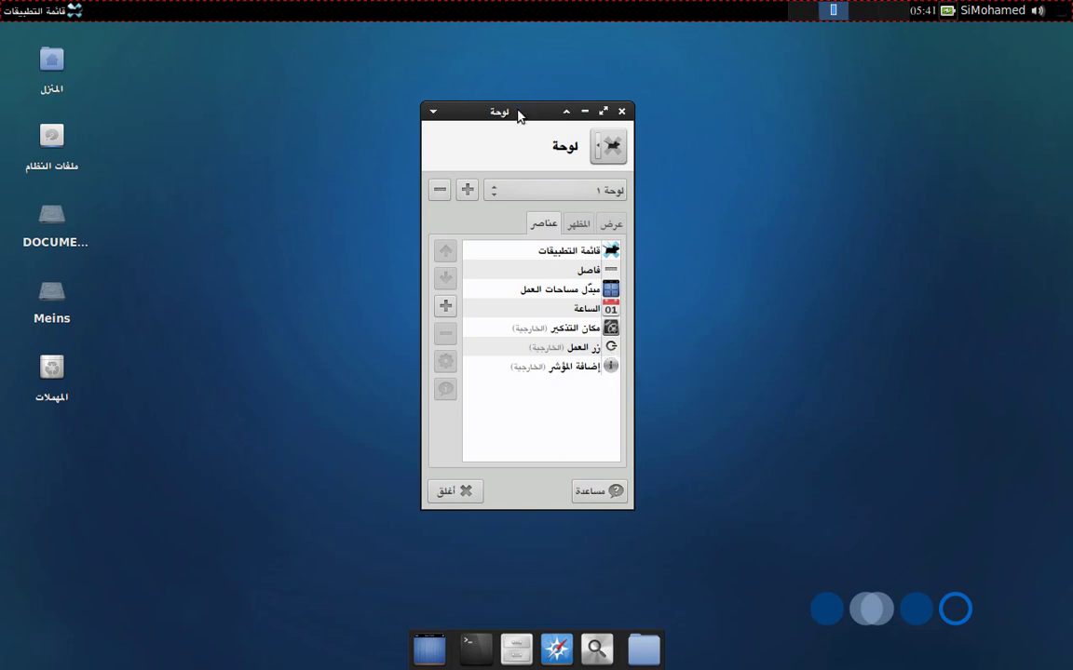
pyautogui.click(526, 294)
pyautogui.click(446, 333)
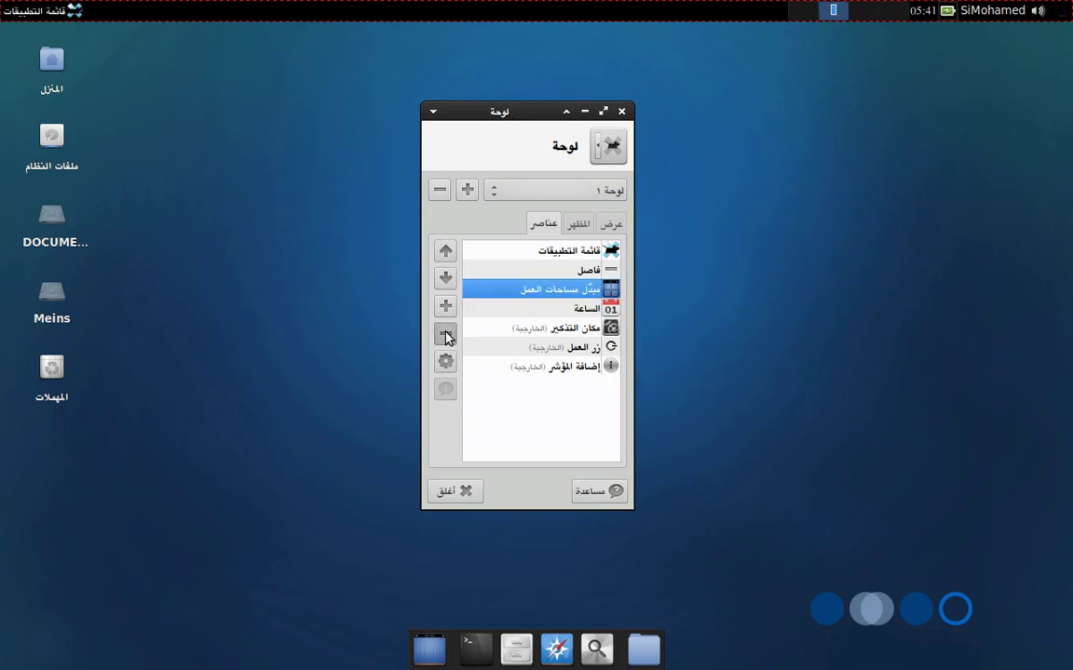
pyautogui.click(371, 369)
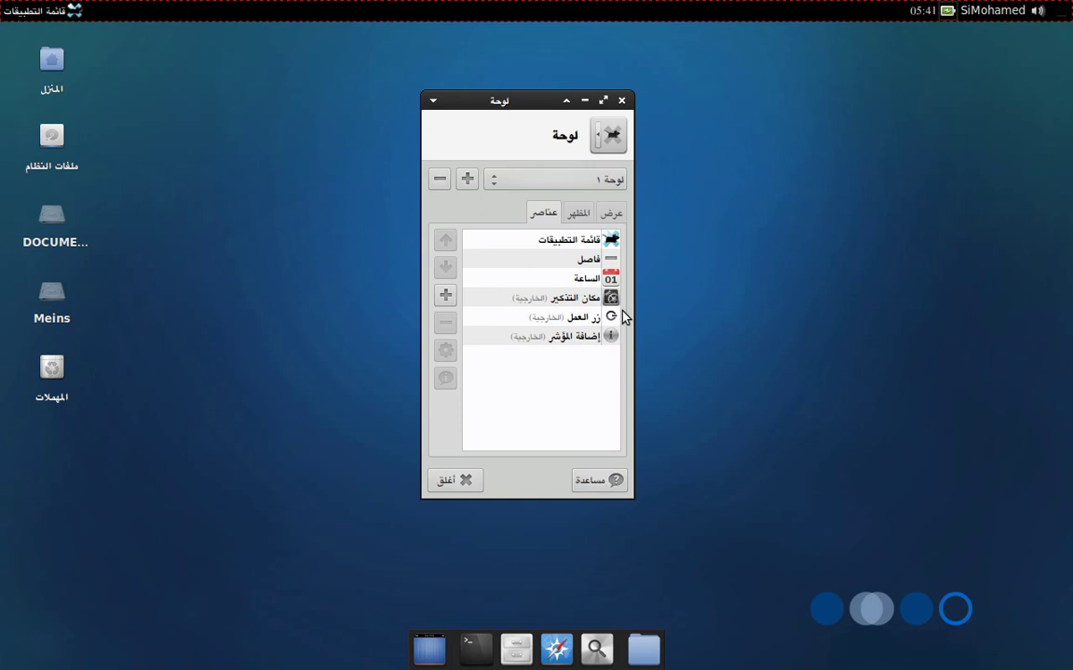
# Step: Add the keyboard layouts item (تخطيطات لوحة المفاتيح) to the panel
pyautogui.click(446, 295)
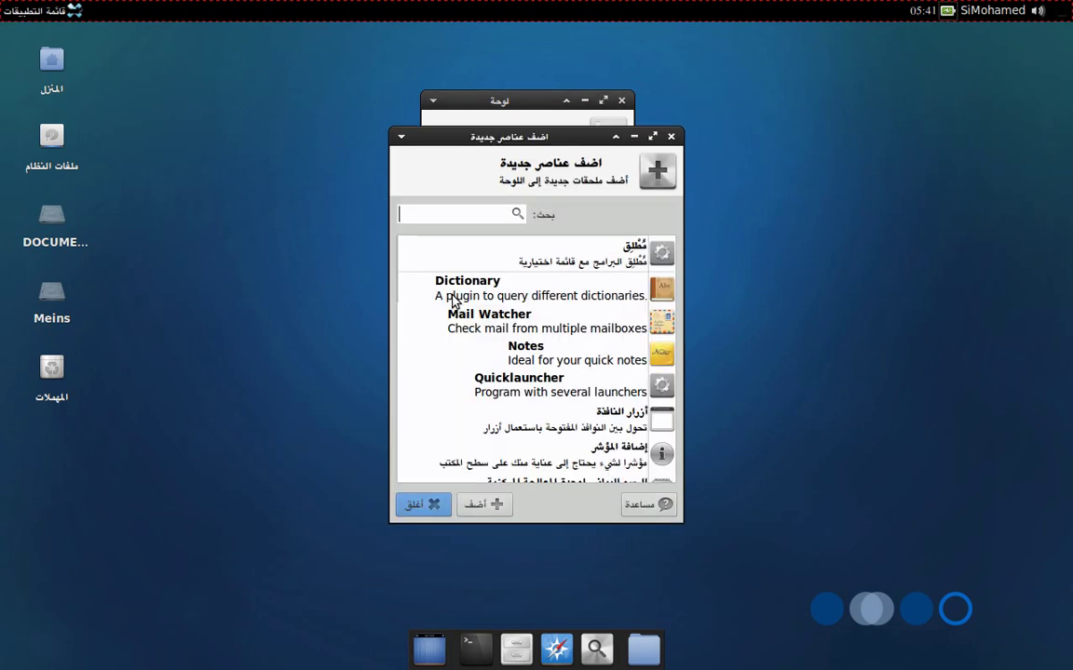
pyautogui.scroll(-5, 560, 341)
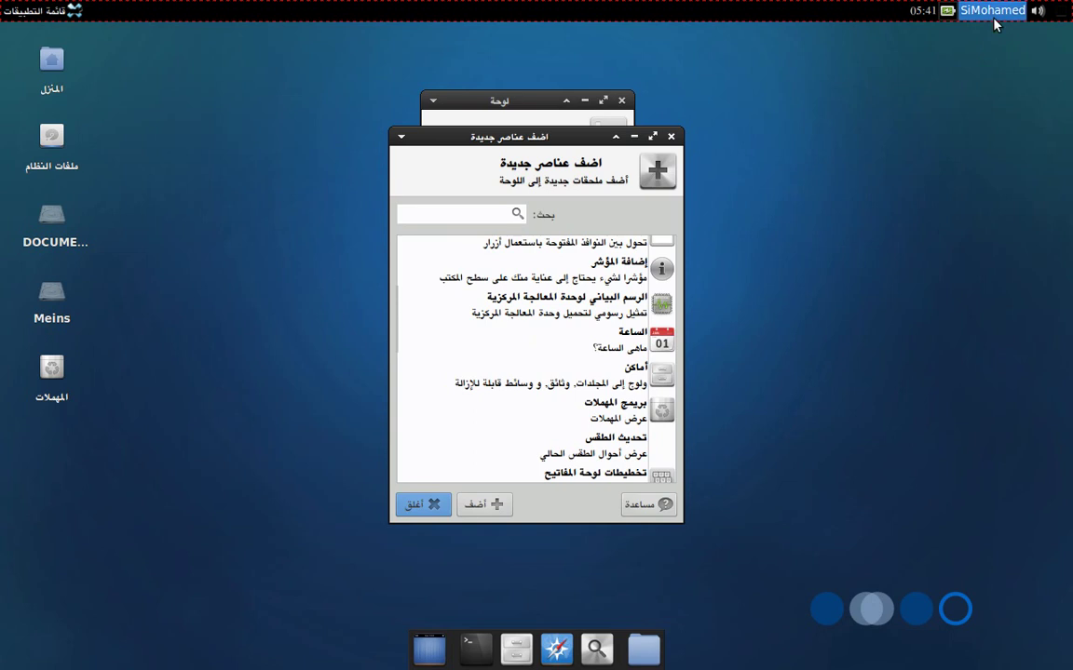
pyautogui.scroll(-3, 603, 345)
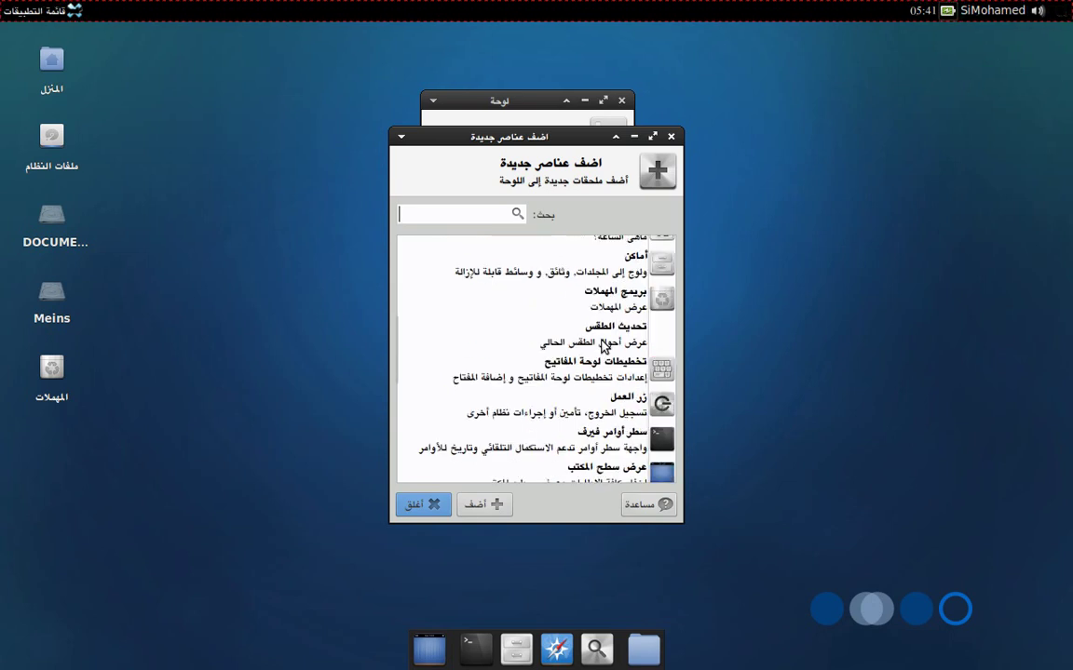
pyautogui.click(596, 365)
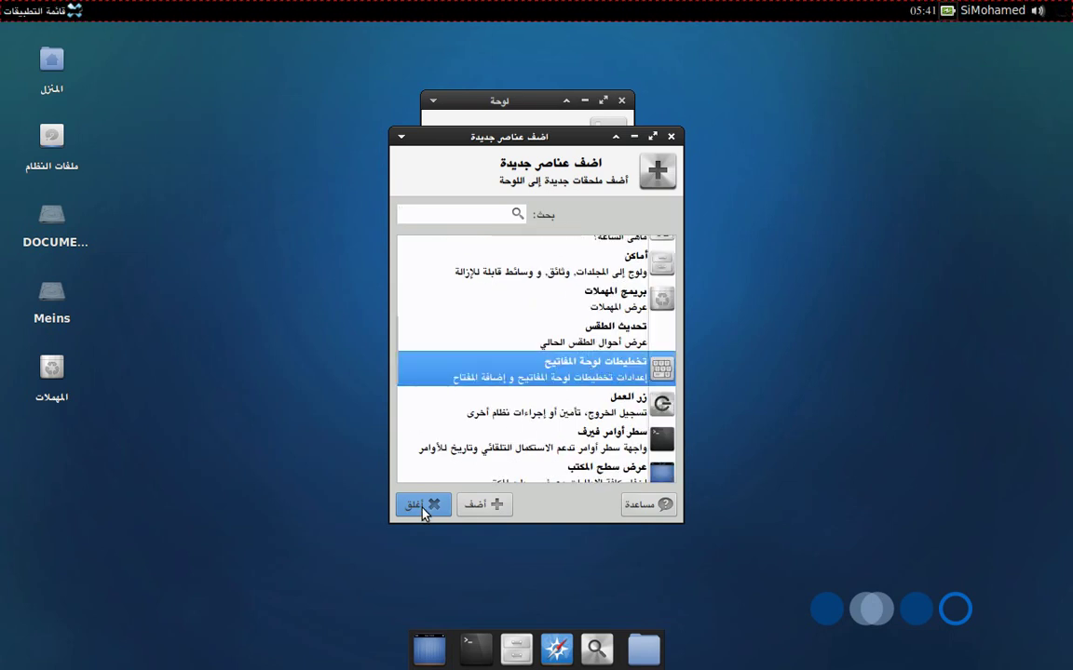
pyautogui.click(478, 506)
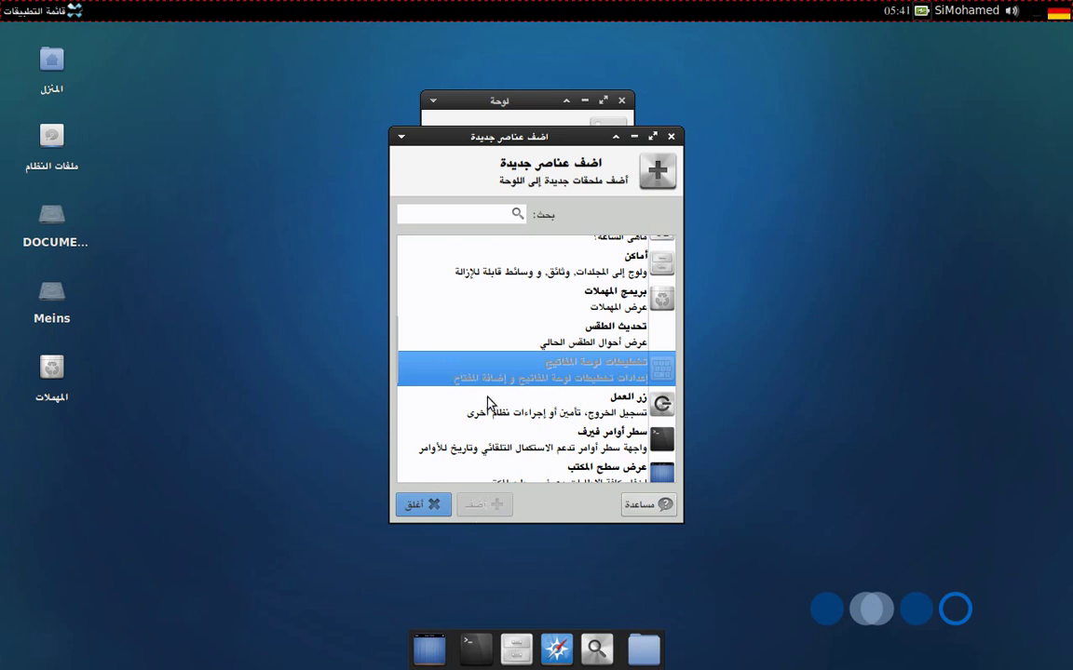
# Step: Add a separator item (فاصل) to the panel and close the list of new items
pyautogui.scroll(5, 516, 377)
pyautogui.scroll(-10, 515, 382)
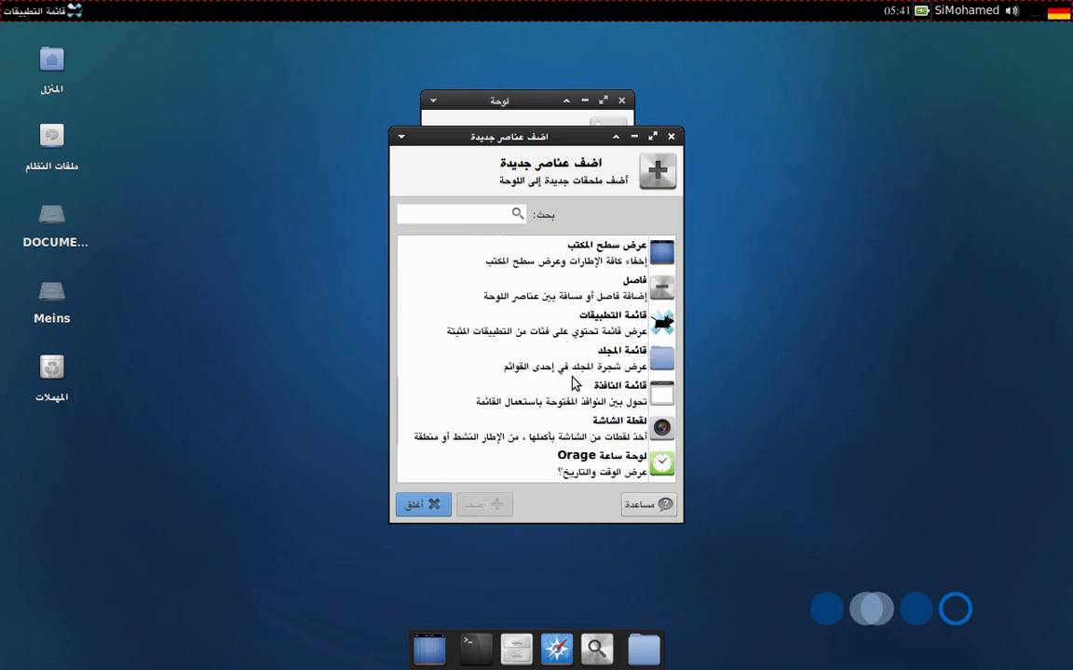
pyautogui.click(540, 284)
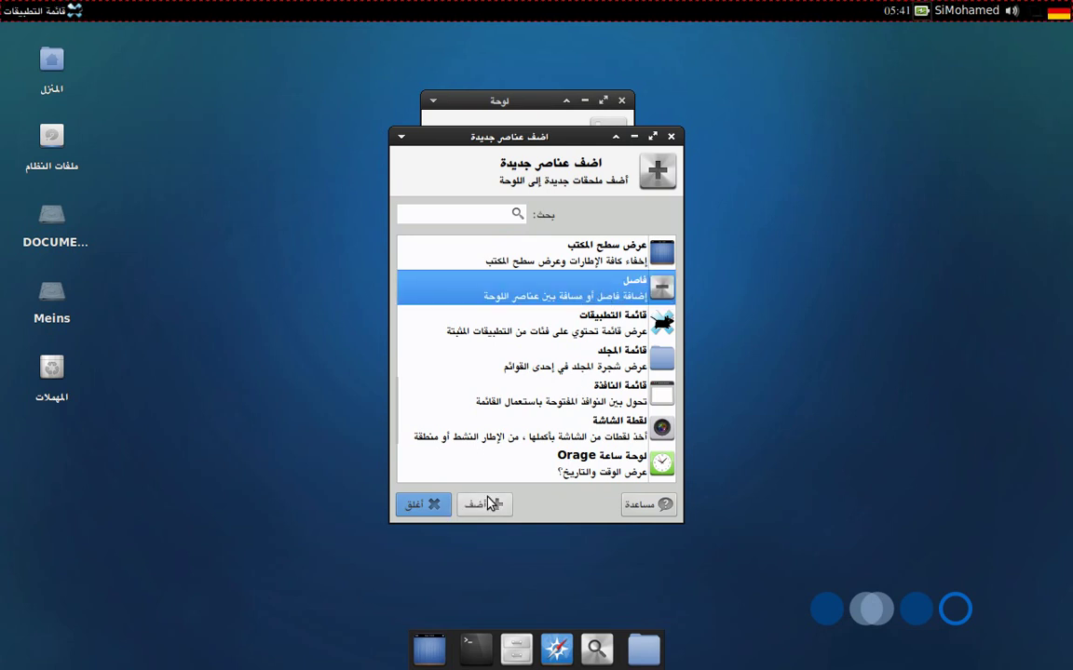
pyautogui.click(486, 503)
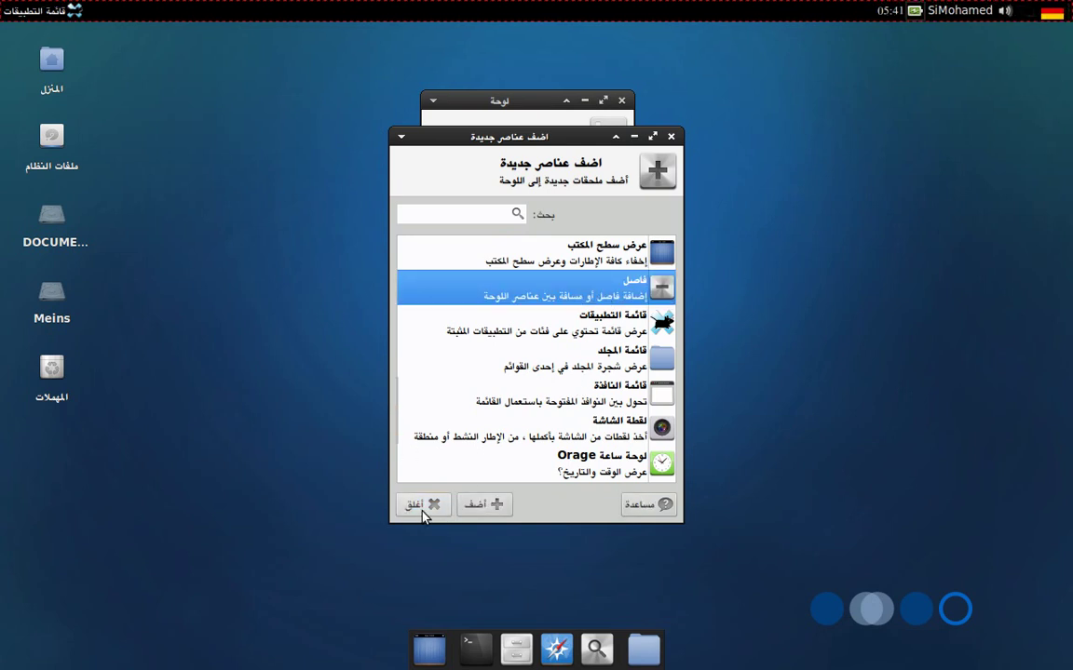
pyautogui.click(423, 512)
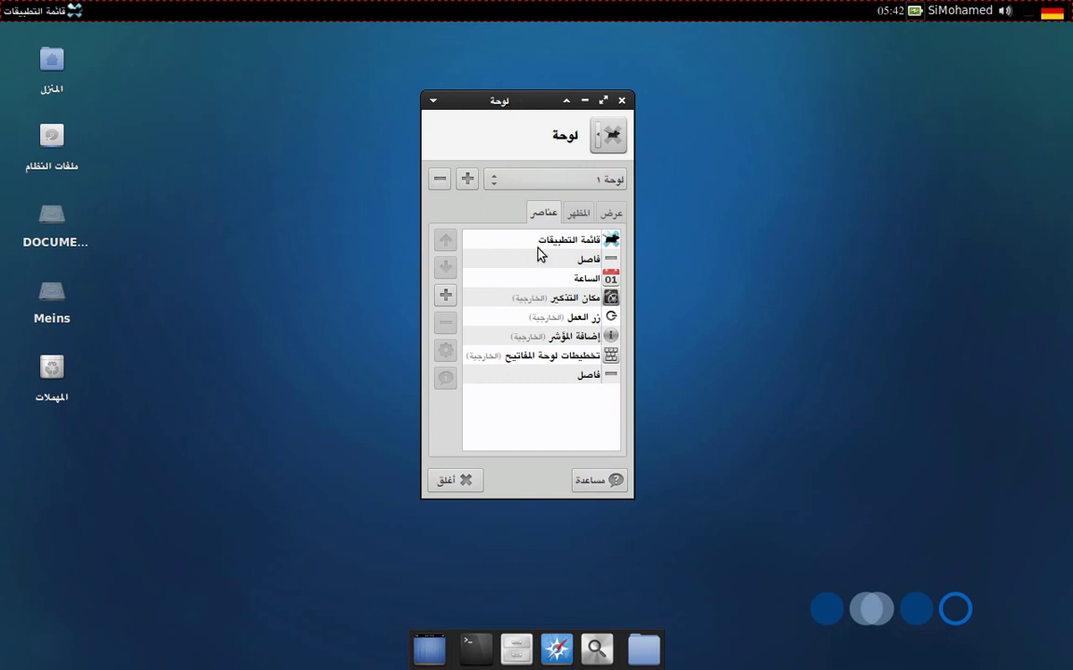
# Step: Hide the button title (عرض عنوان الزر) in the properties of the applications menu item (قائمة التطبيقات)
pyautogui.click(478, 242)
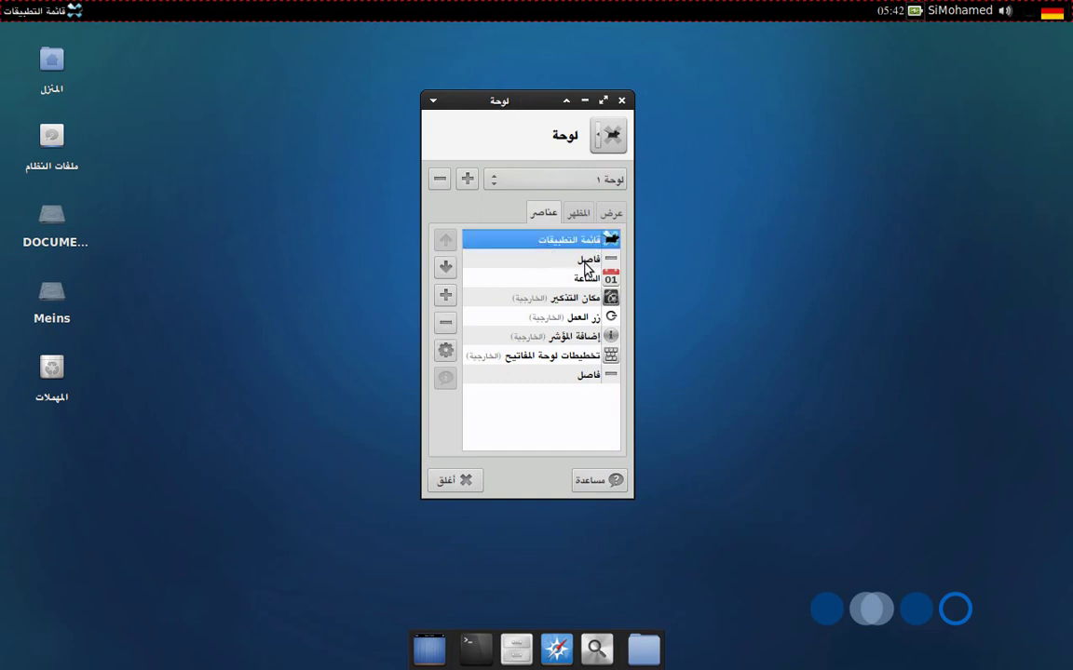
pyautogui.rightClick(22, 10)
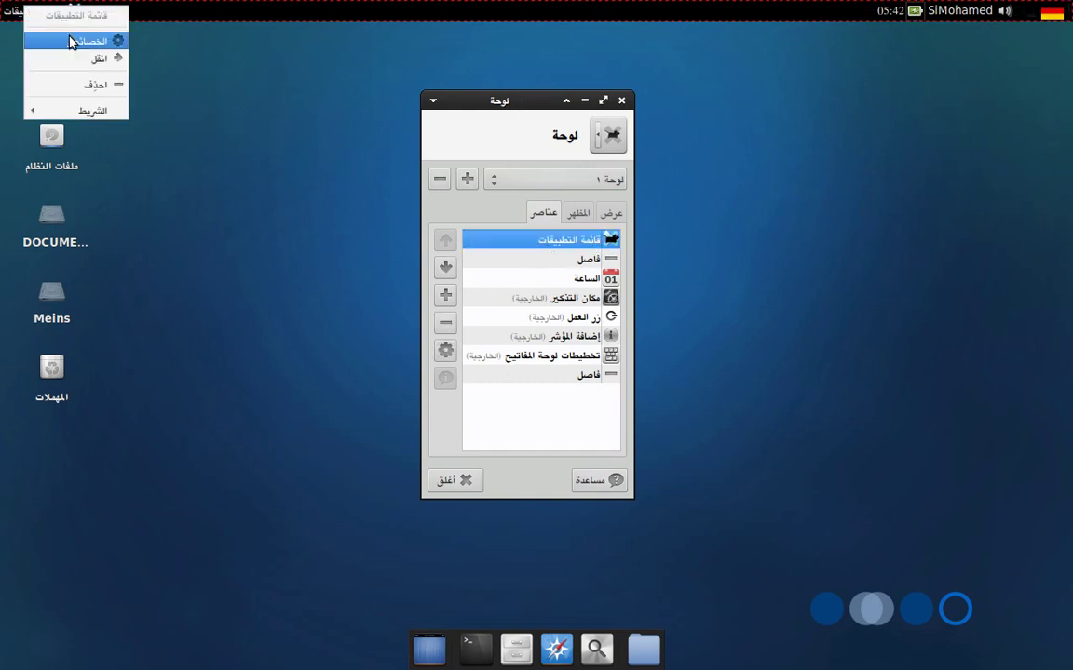
pyautogui.click(569, 242)
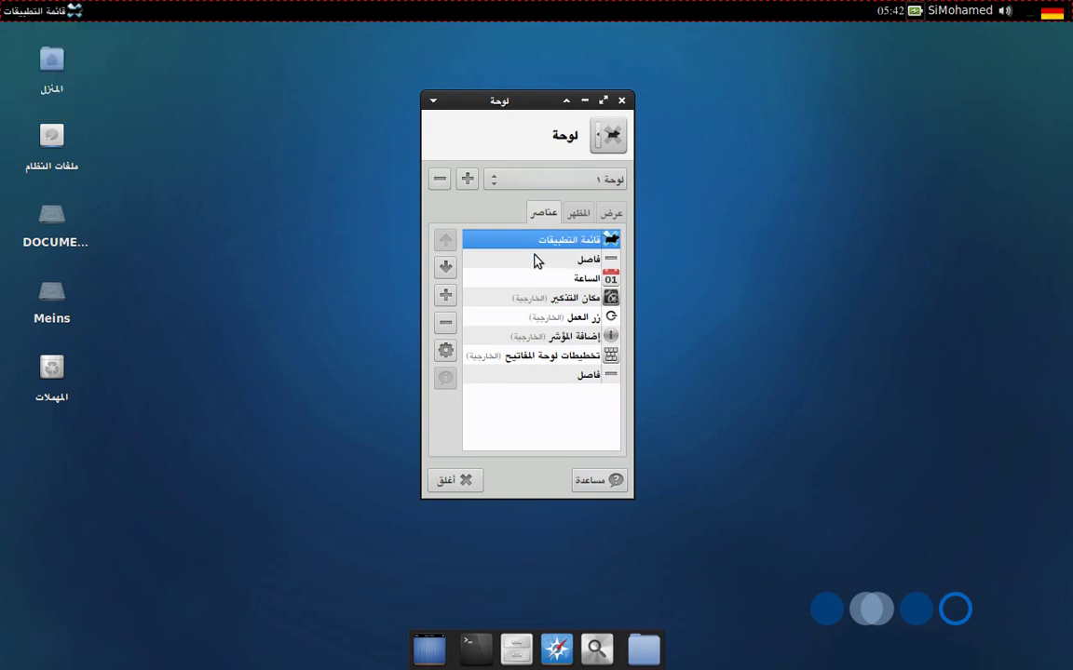
pyautogui.click(445, 352)
pyautogui.moveTo(556, 140); pyautogui.dragTo(323, 98)
pyautogui.moveTo(498, 102); pyautogui.dragTo(568, 100)
pyautogui.moveTo(318, 100); pyautogui.dragTo(332, 100)
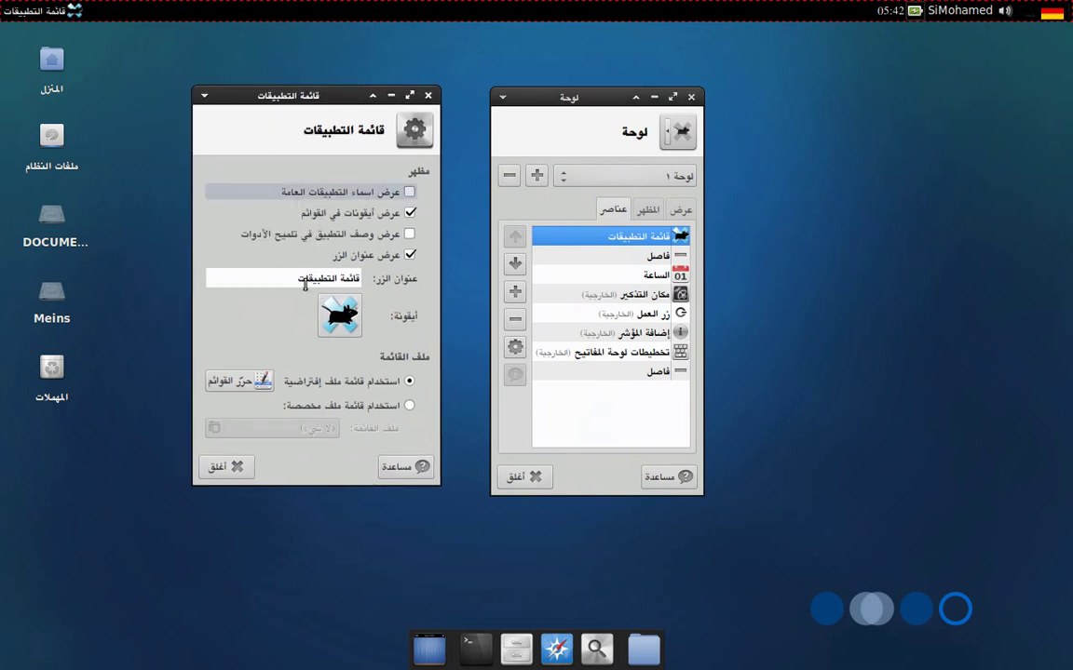
pyautogui.moveTo(306, 281); pyautogui.dragTo(359, 278)
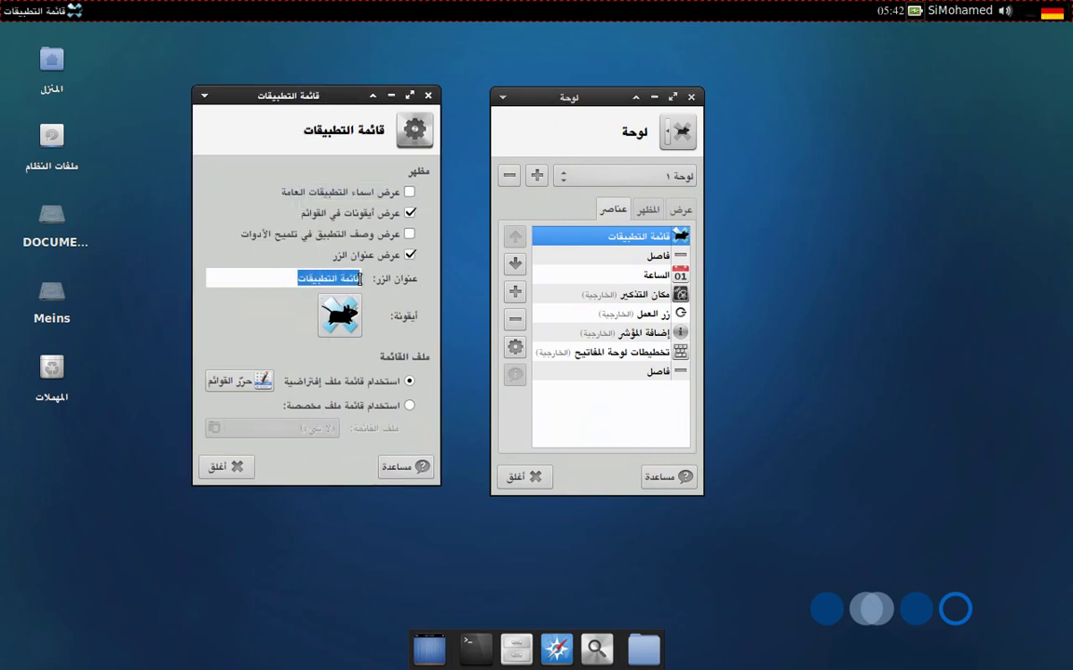
pyautogui.click(411, 259)
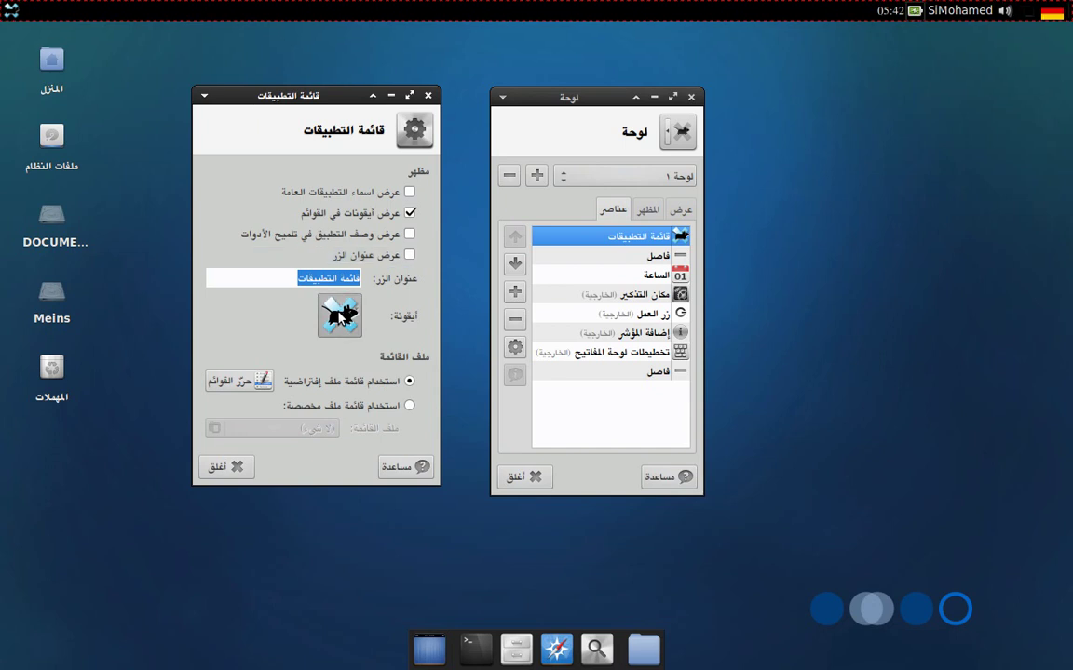
# Step: Change the applications menu icon to debian-swirl from the places icons category (الأيقونات المحلية)
pyautogui.click(340, 315)
pyautogui.moveTo(394, 76); pyautogui.dragTo(649, 87)
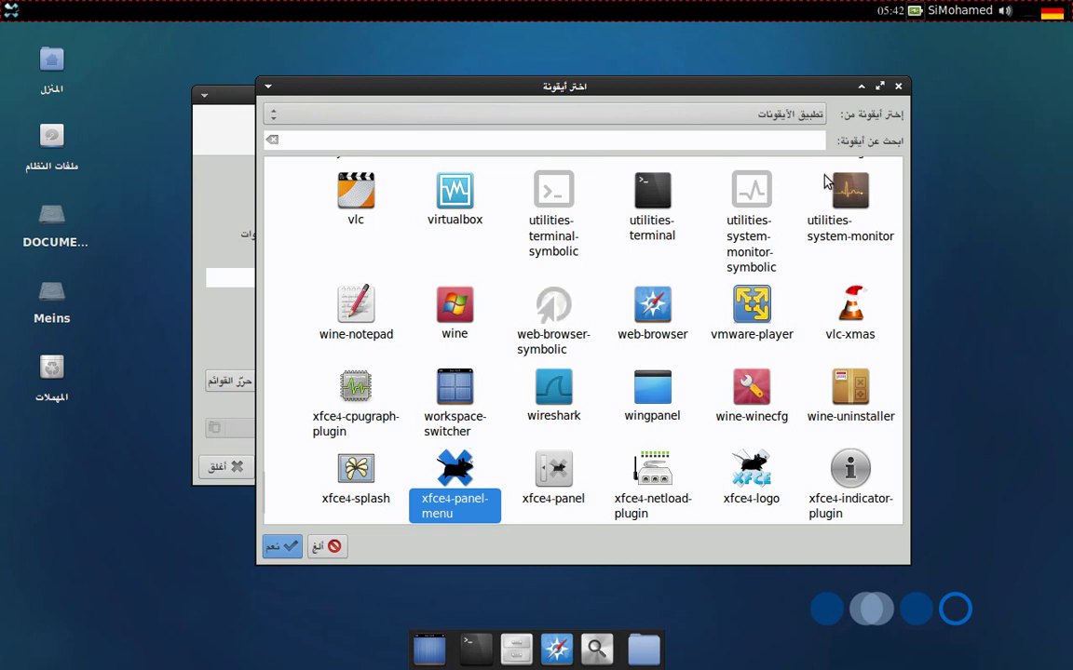
pyautogui.click(759, 115)
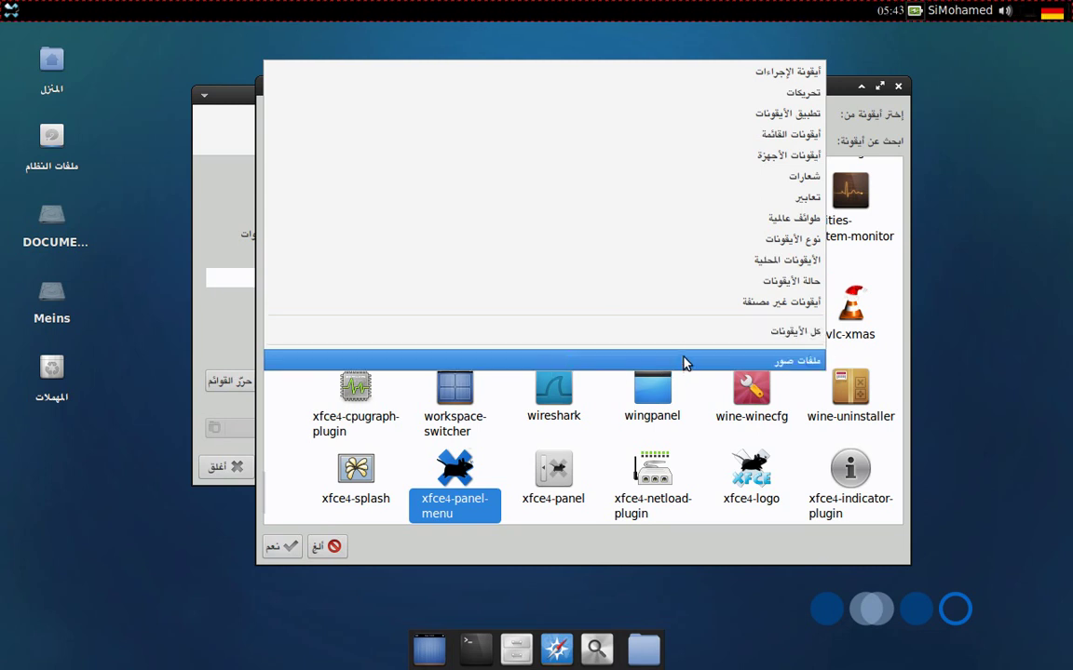
pyautogui.click(686, 264)
pyautogui.scroll(6, 759, 356)
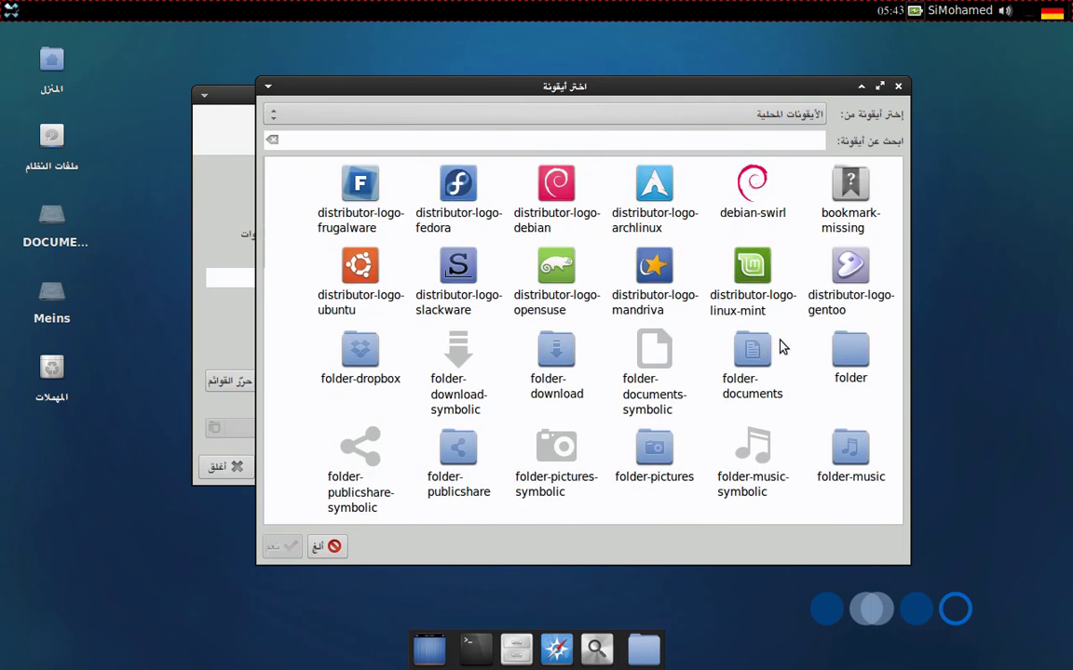
pyautogui.click(740, 200)
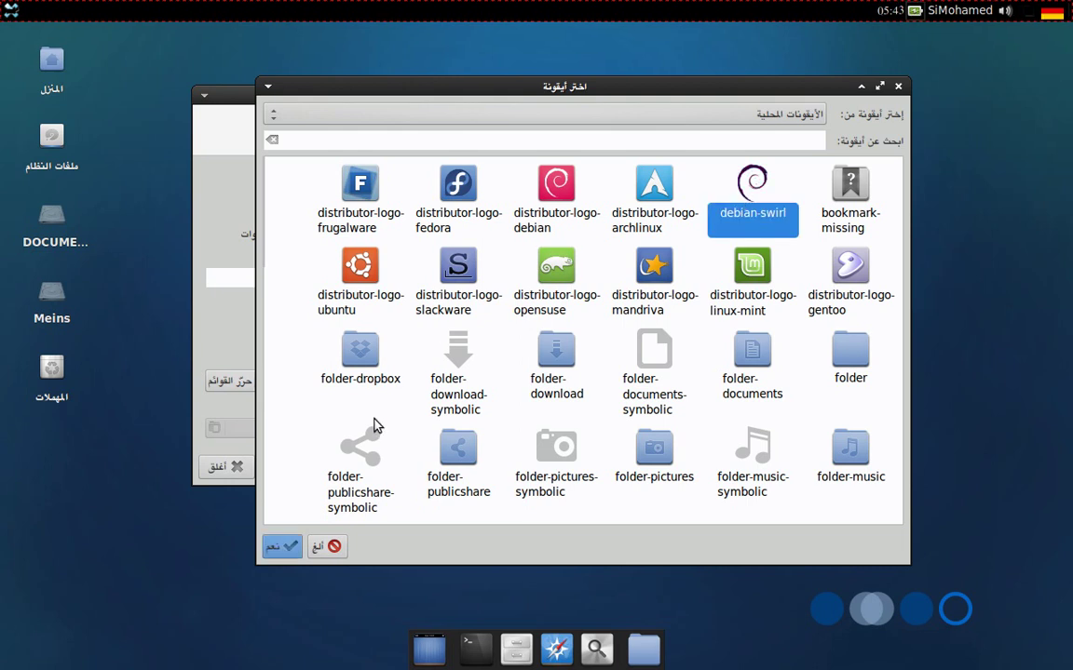
pyautogui.click(280, 547)
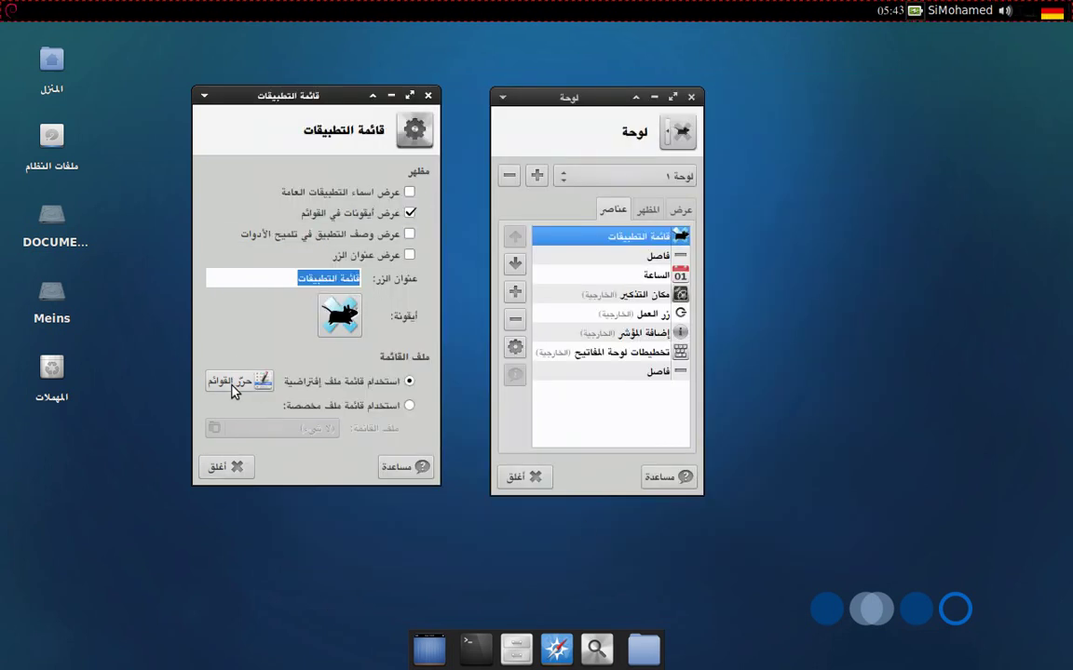
# Step: Check the applications menu and its multimedia category from the panel, then close the menu item's properties
pyautogui.click(7, 9)
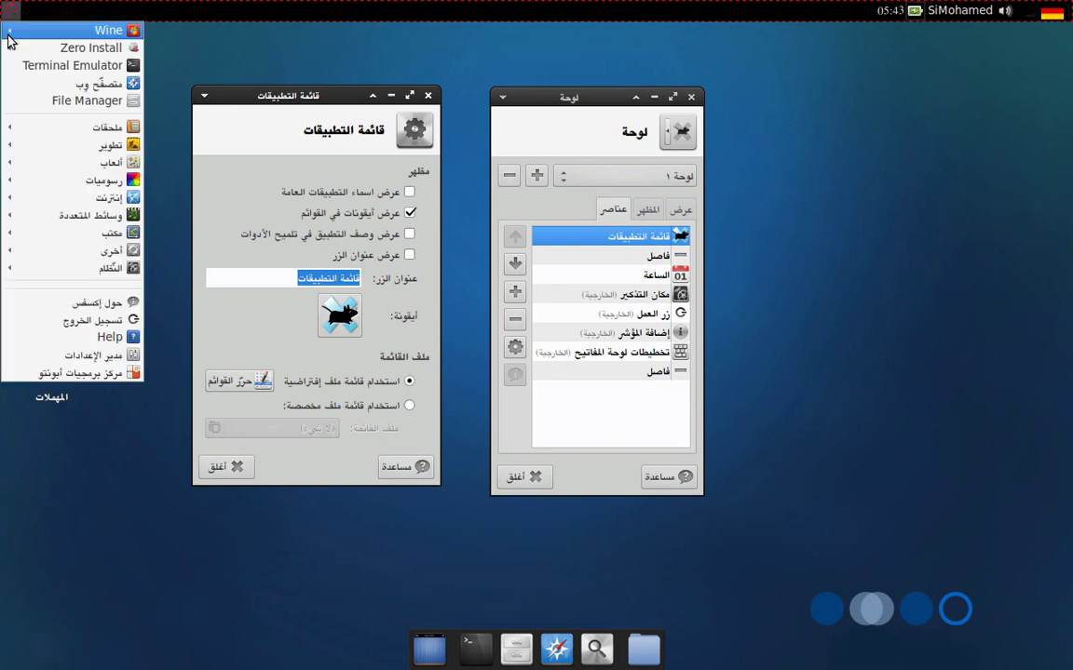
pyautogui.moveTo(75, 215)
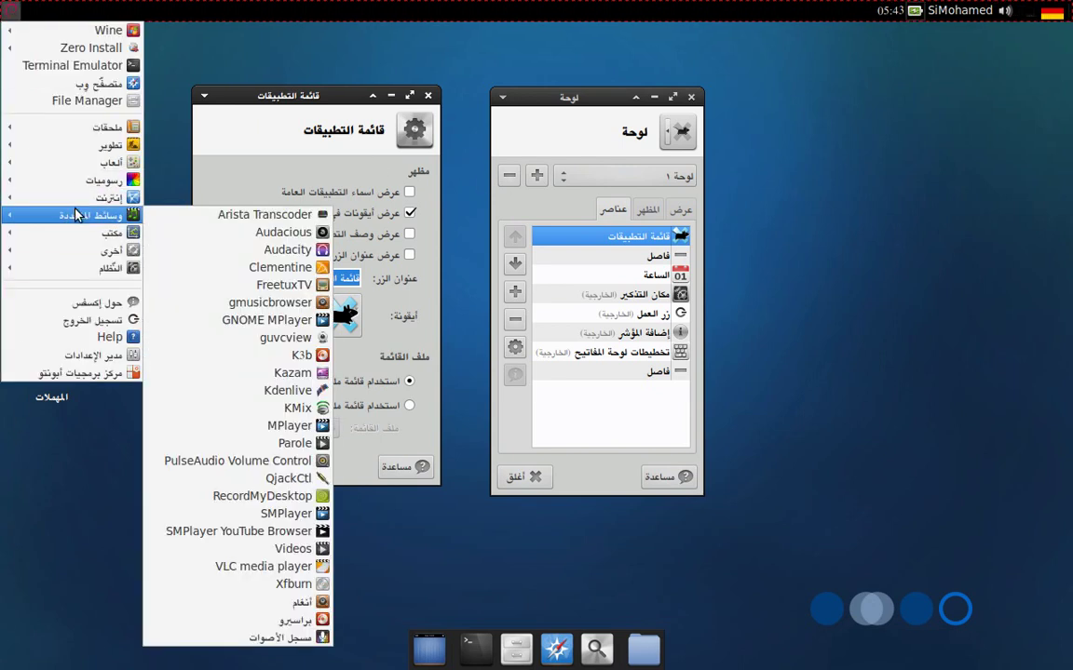
pyautogui.click(275, 99)
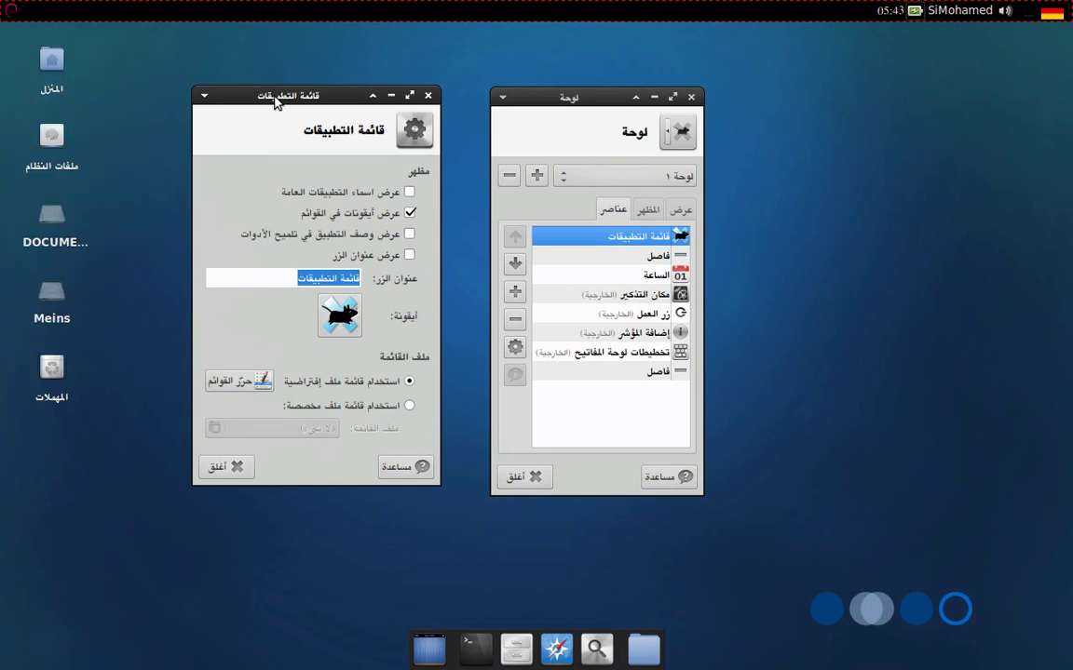
pyautogui.click(223, 472)
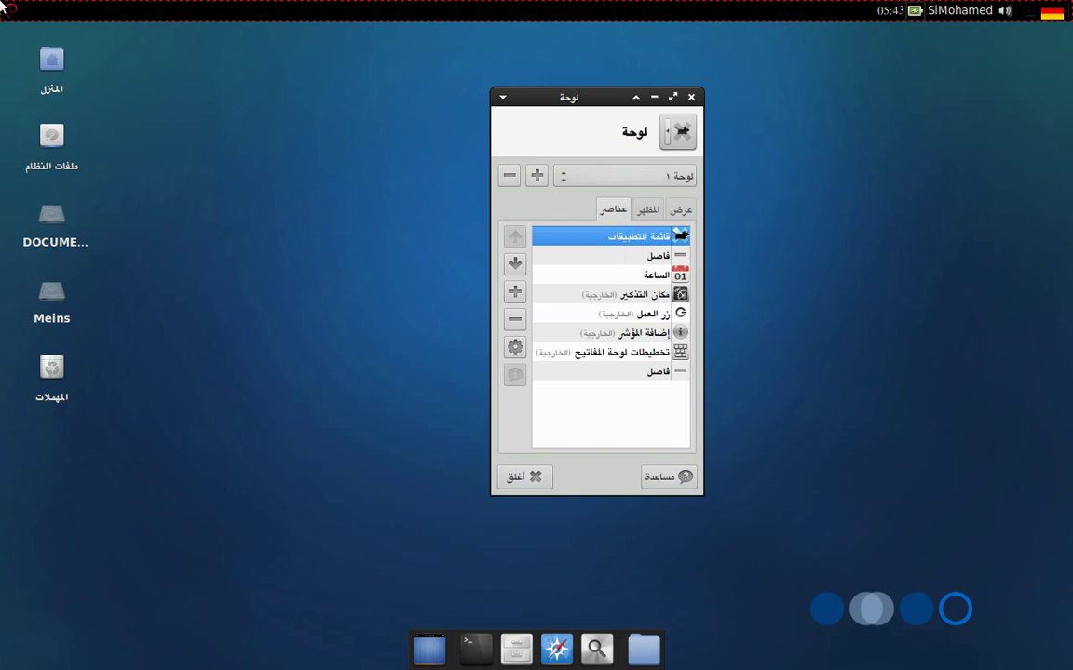
# Step: Move the last separator (فاصل) up the panel's item list to directly below the clock (الساعة)
pyautogui.click(613, 255)
pyautogui.click(616, 277)
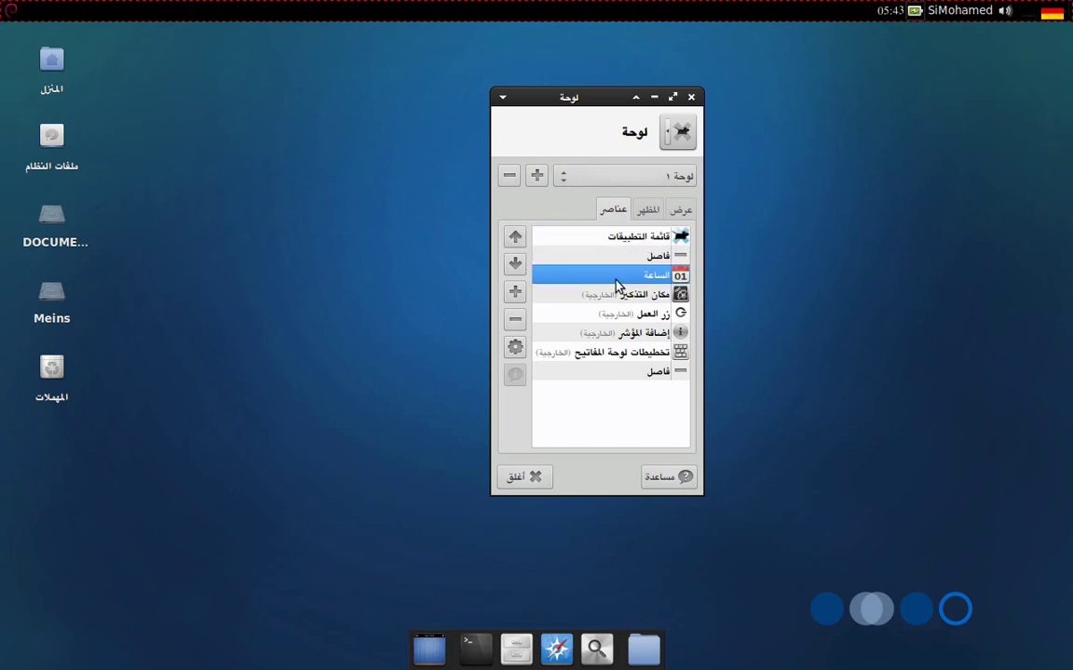
pyautogui.click(646, 371)
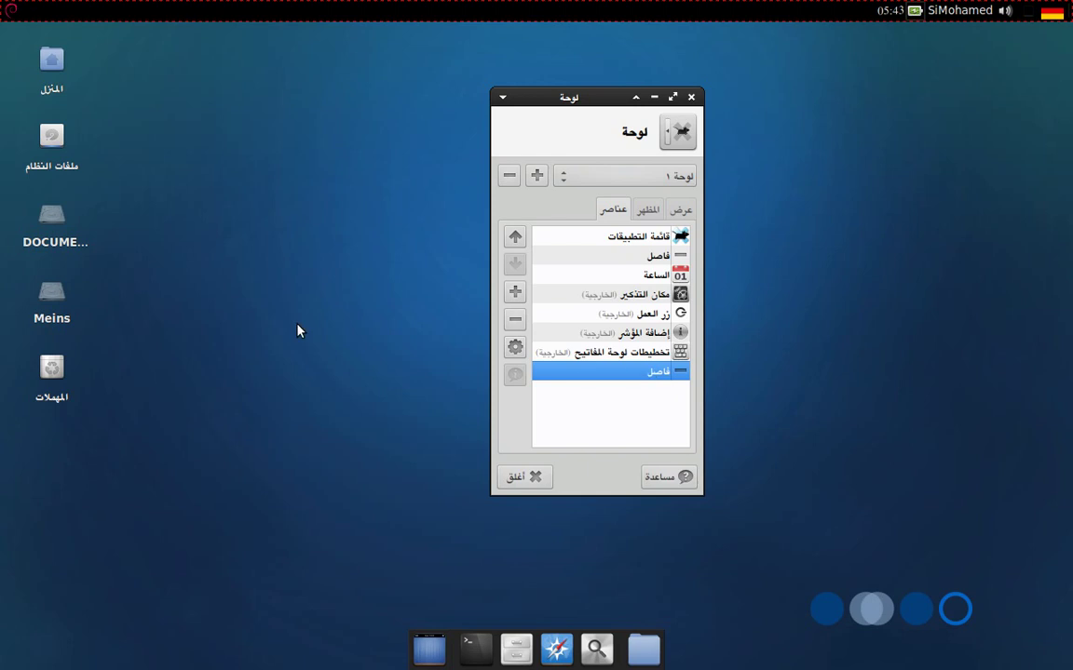
pyautogui.click(514, 238)
pyautogui.click(514, 238)
pyautogui.click(514, 238)
pyautogui.click(514, 237)
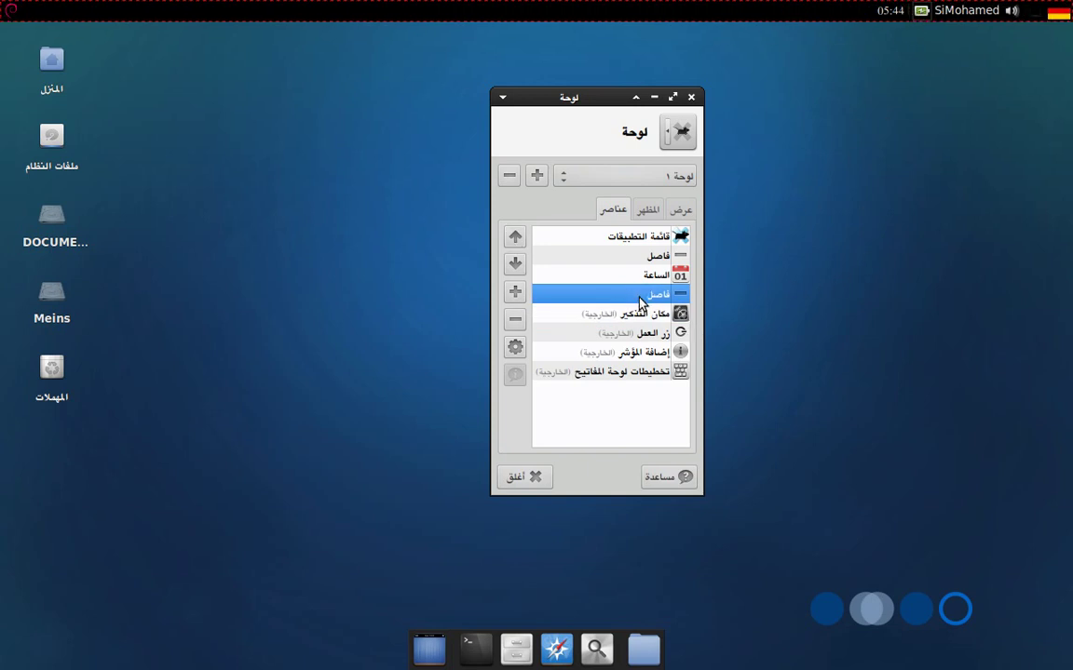
# Step: Make the separator below the clock expand (افرد) and set its style to transparent (شفاف)
pyautogui.click(517, 347)
pyautogui.moveTo(506, 241); pyautogui.dragTo(385, 166)
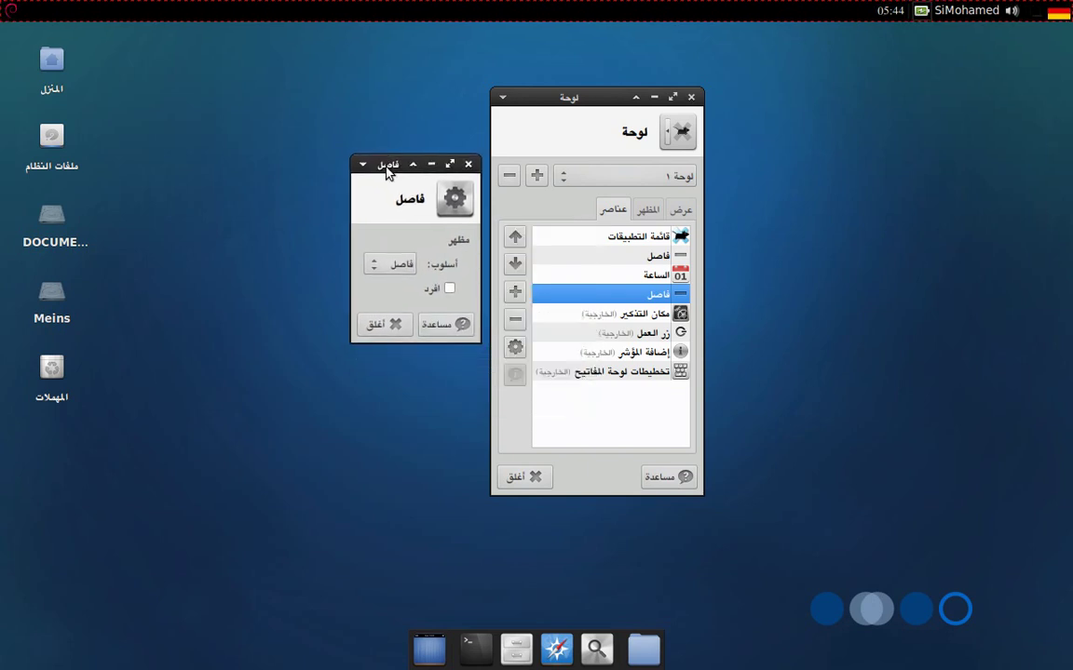
pyautogui.click(453, 290)
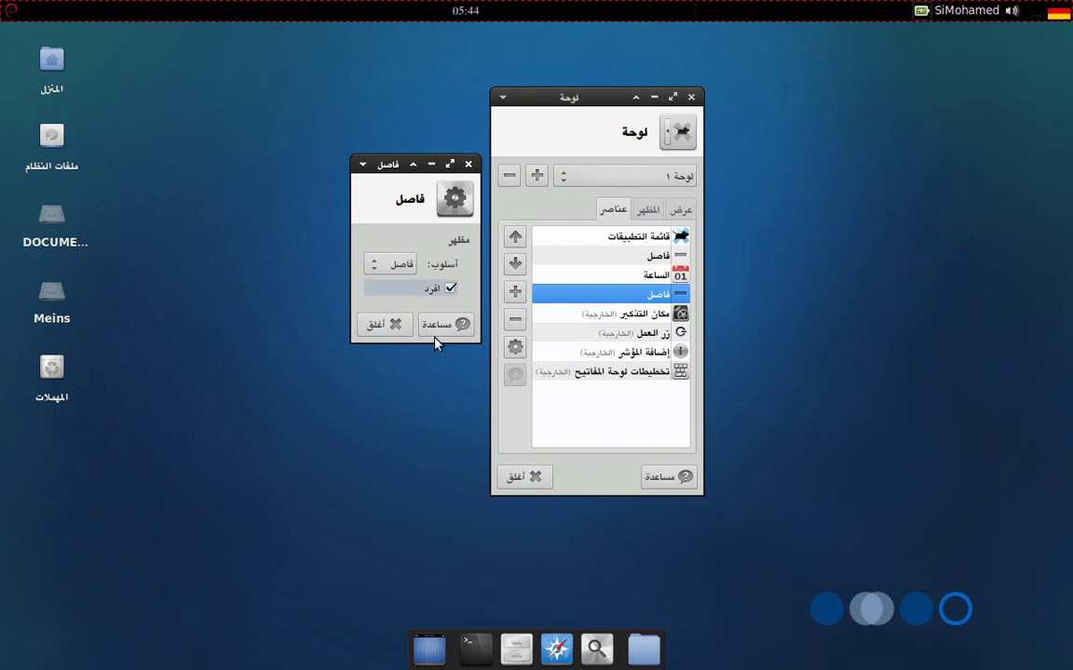
pyautogui.click(395, 266)
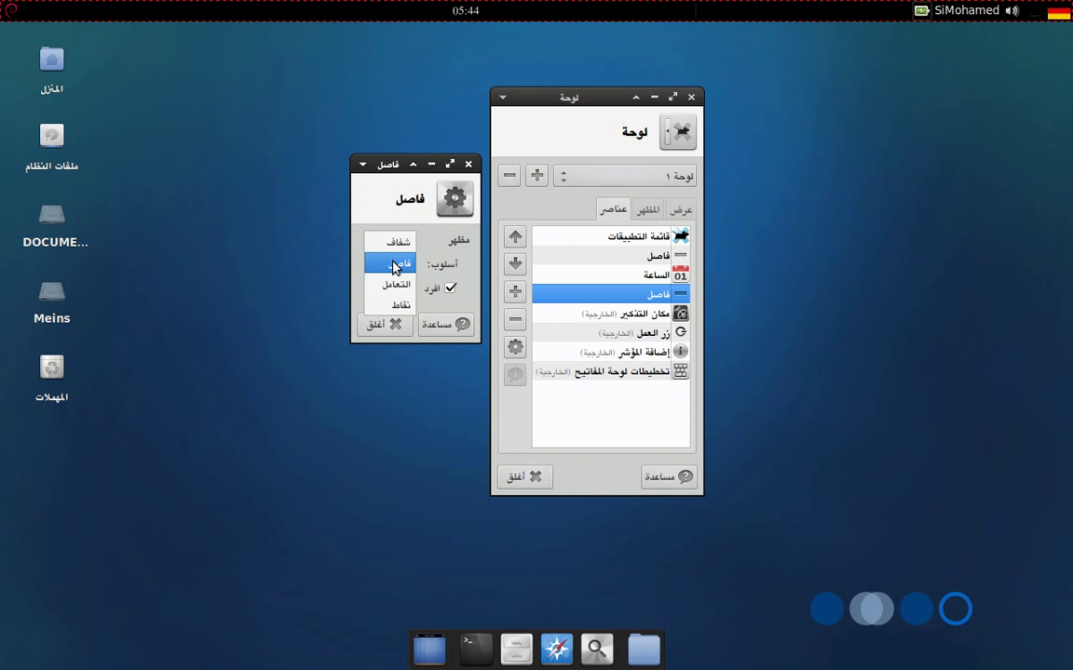
pyautogui.click(393, 247)
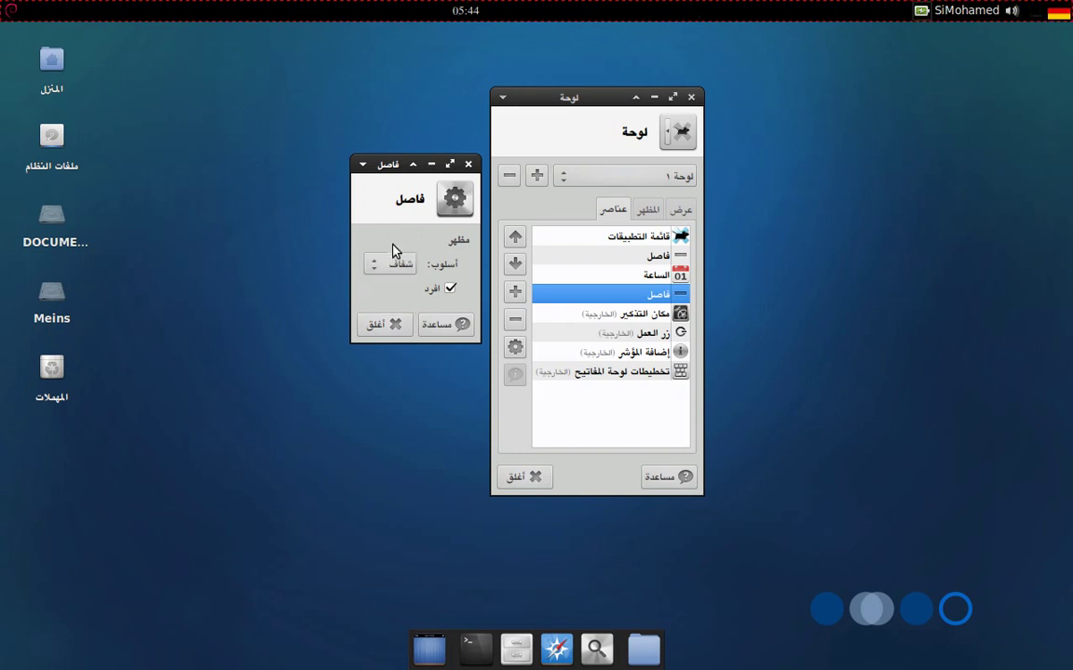
pyautogui.click(387, 326)
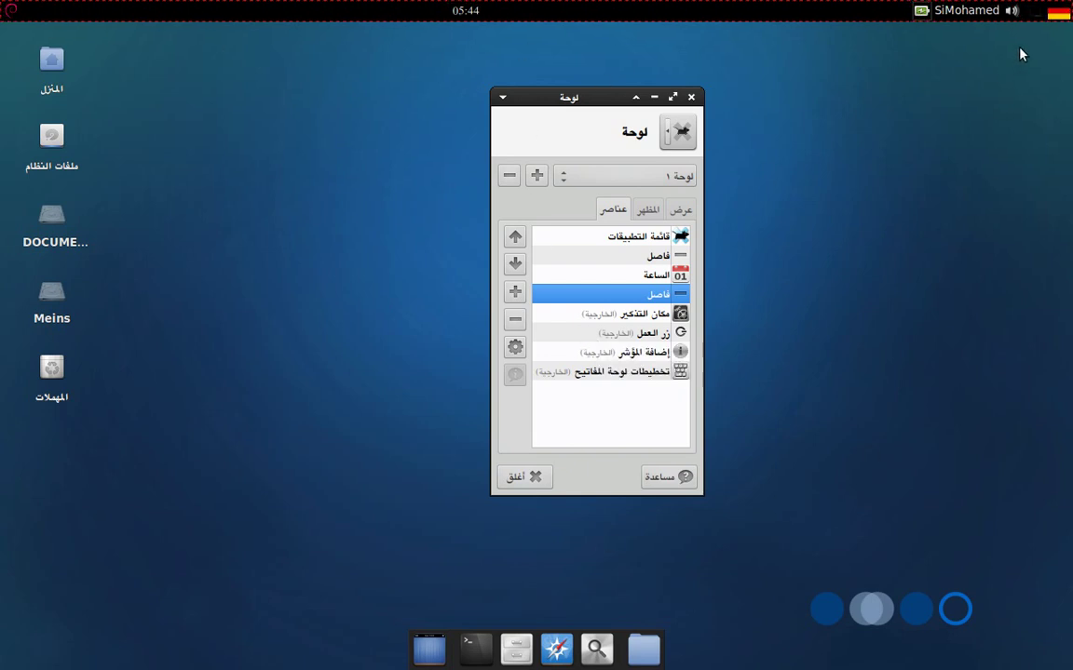
# Step: Move the keyboard layouts item (تخطيطات لوحة المفاتيح) up to directly below the second separator
pyautogui.click(651, 375)
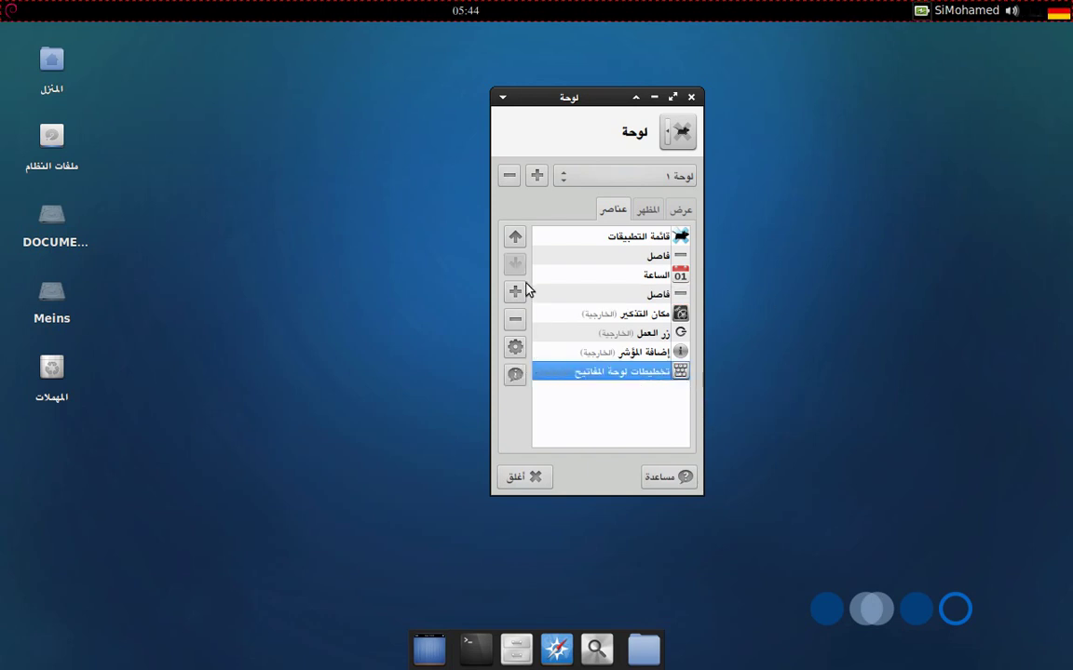
pyautogui.click(515, 236)
pyautogui.click(515, 236)
pyautogui.click(515, 236)
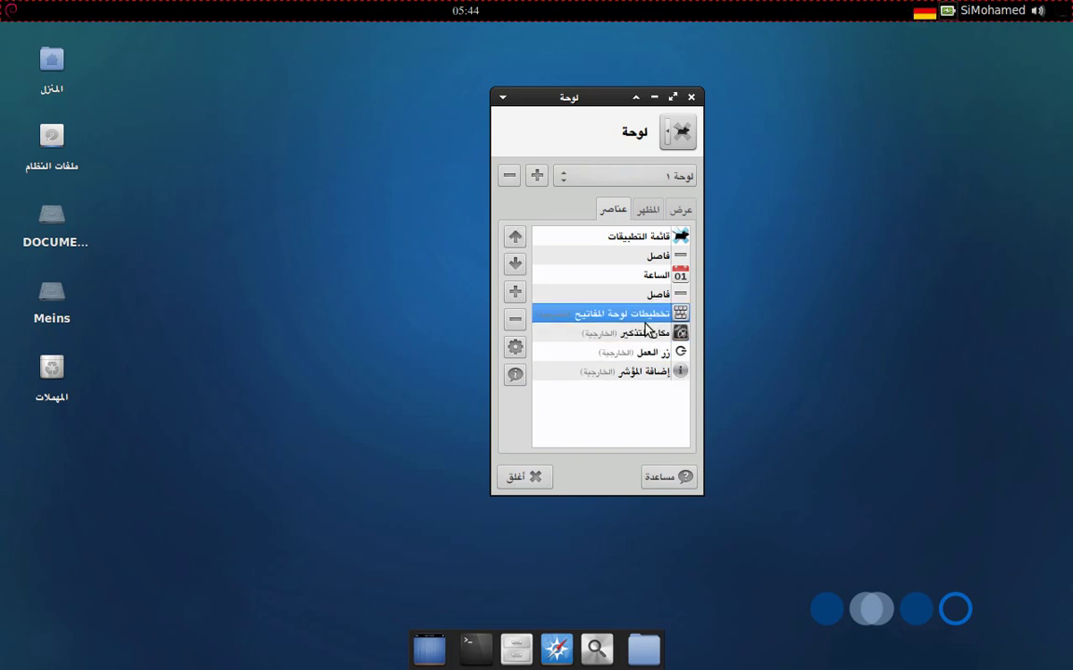
# Step: Add the Arabic layout (ara) in the properties of the keyboard layouts item
pyautogui.click(516, 347)
pyautogui.moveTo(558, 67); pyautogui.dragTo(365, 57)
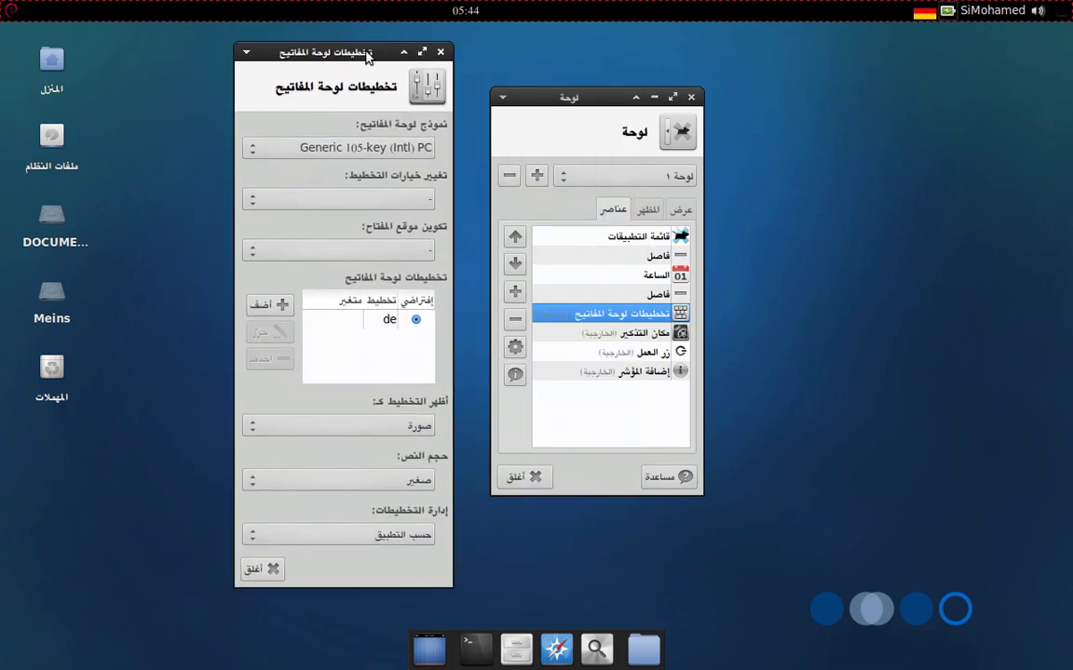
pyautogui.click(274, 306)
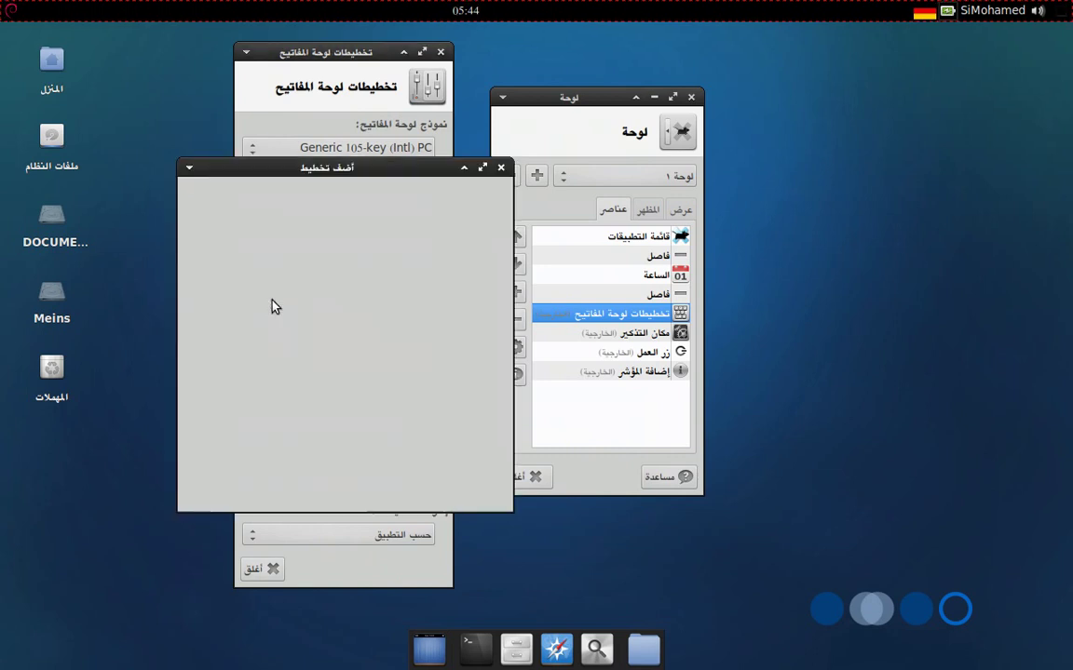
pyautogui.click(437, 312)
pyautogui.click(203, 493)
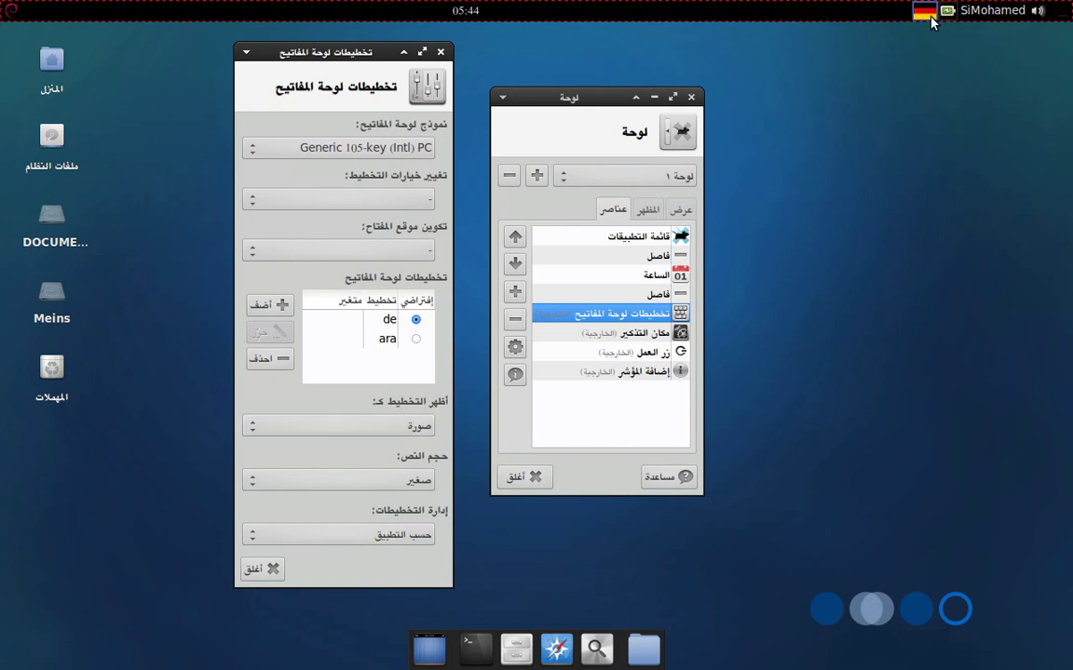
# Step: Set the keyboard layout indicator to display as text (نص) and close its properties
pyautogui.click(373, 426)
pyautogui.click(373, 449)
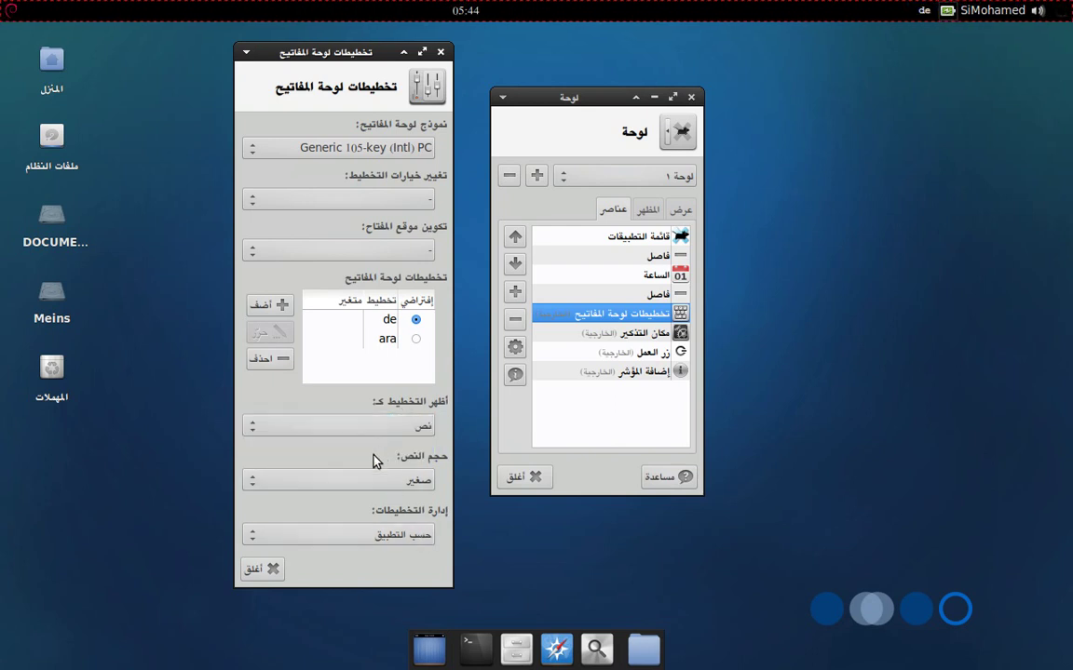
pyautogui.click(260, 571)
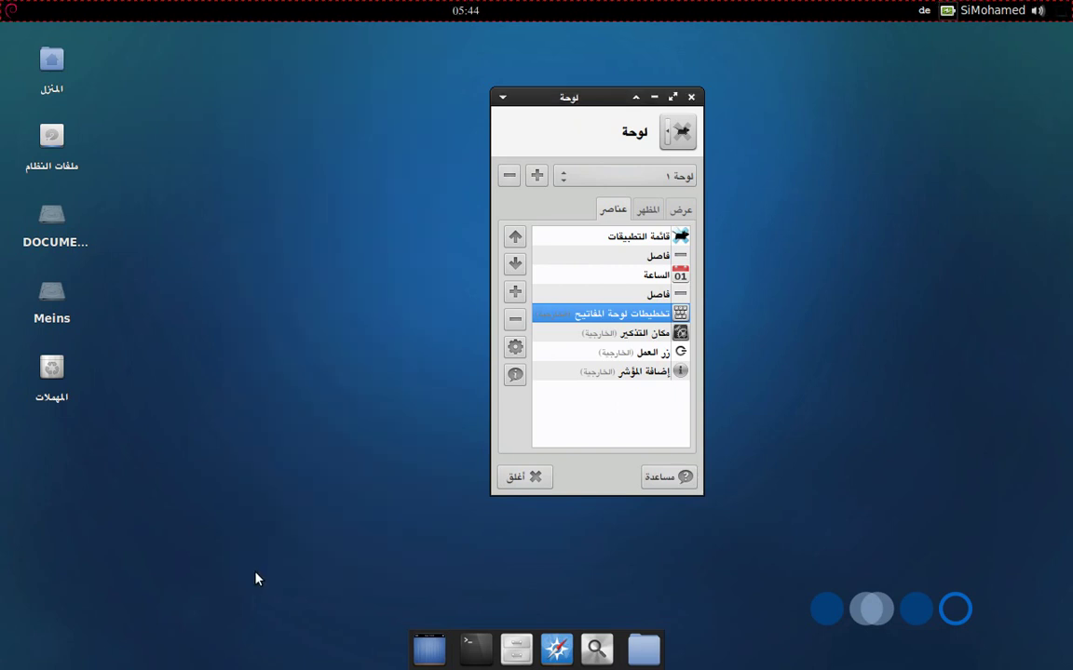
# Step: Move the indicator plugin (إضافة المؤشر) up to directly below the keyboard layouts item
pyautogui.click(642, 335)
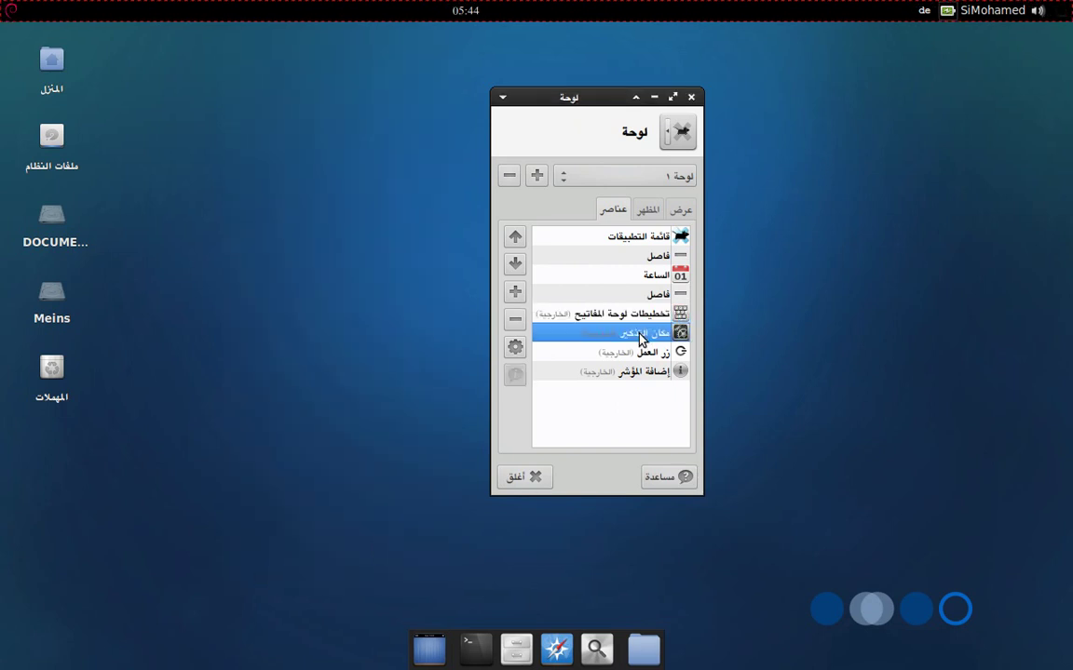
pyautogui.click(600, 377)
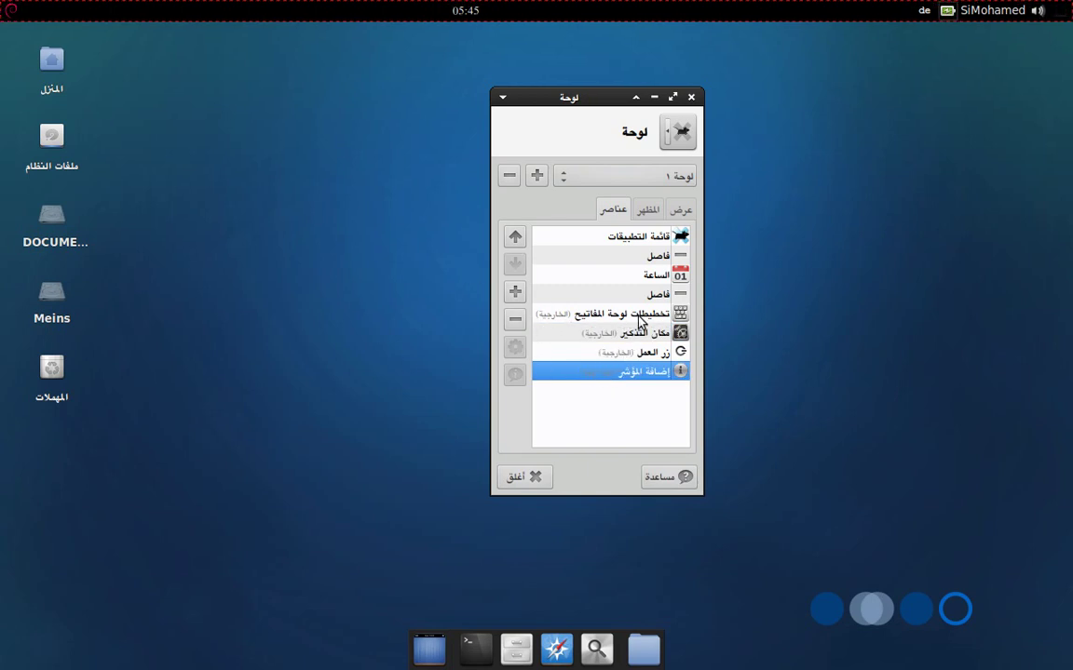
pyautogui.click(514, 237)
pyautogui.click(515, 237)
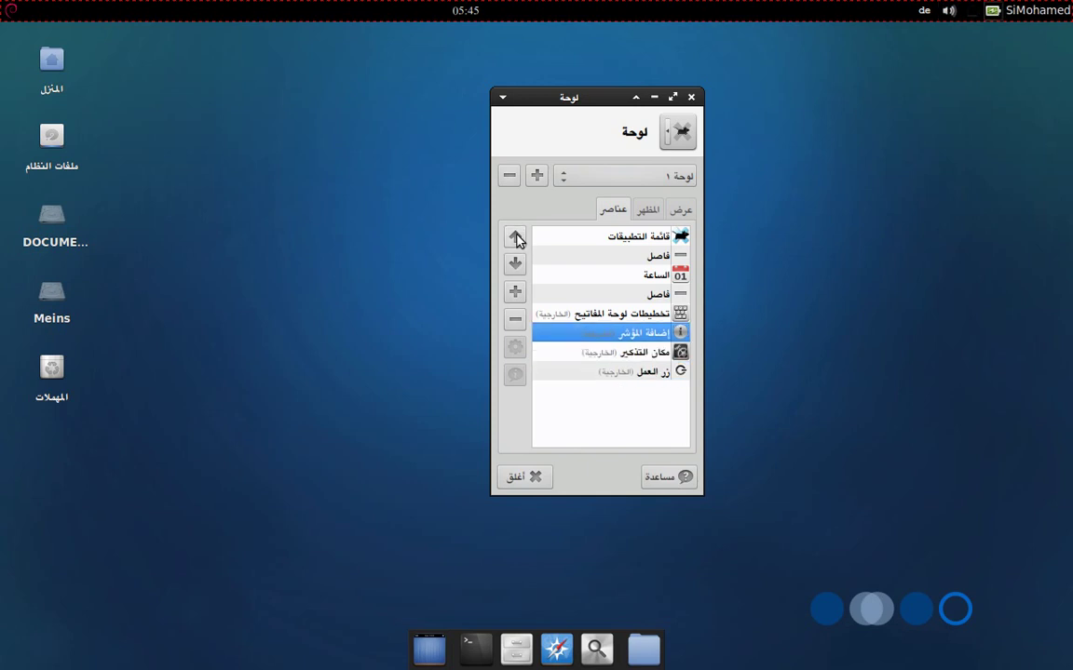
# Step: Open the properties of the action buttons item (زر العمل) and set its appearance to زر العمل
pyautogui.click(631, 357)
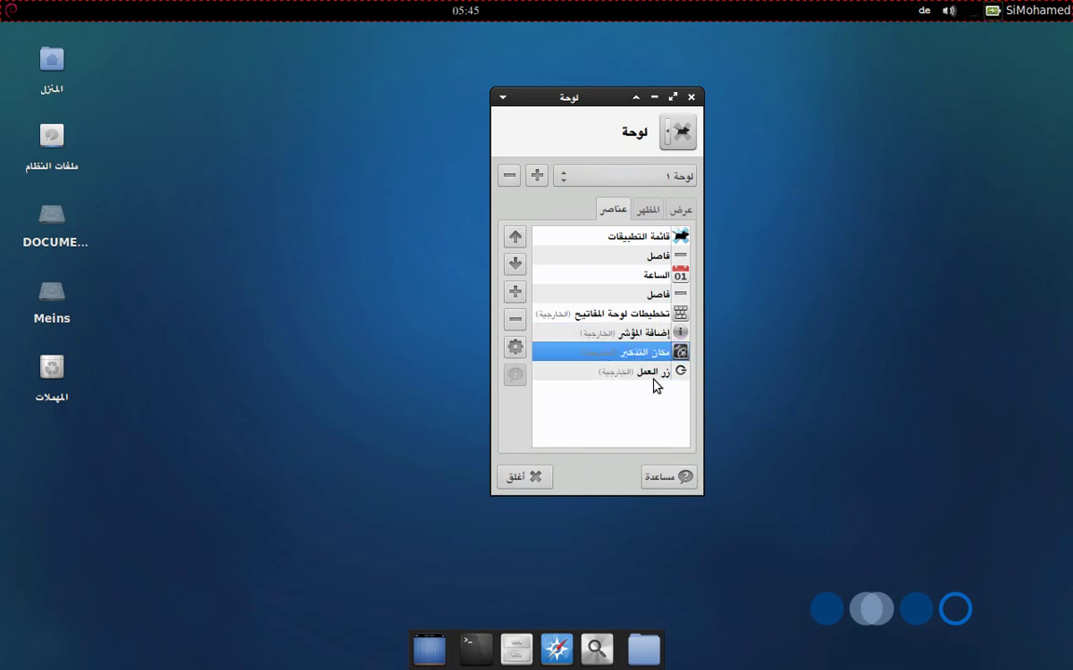
pyautogui.click(629, 373)
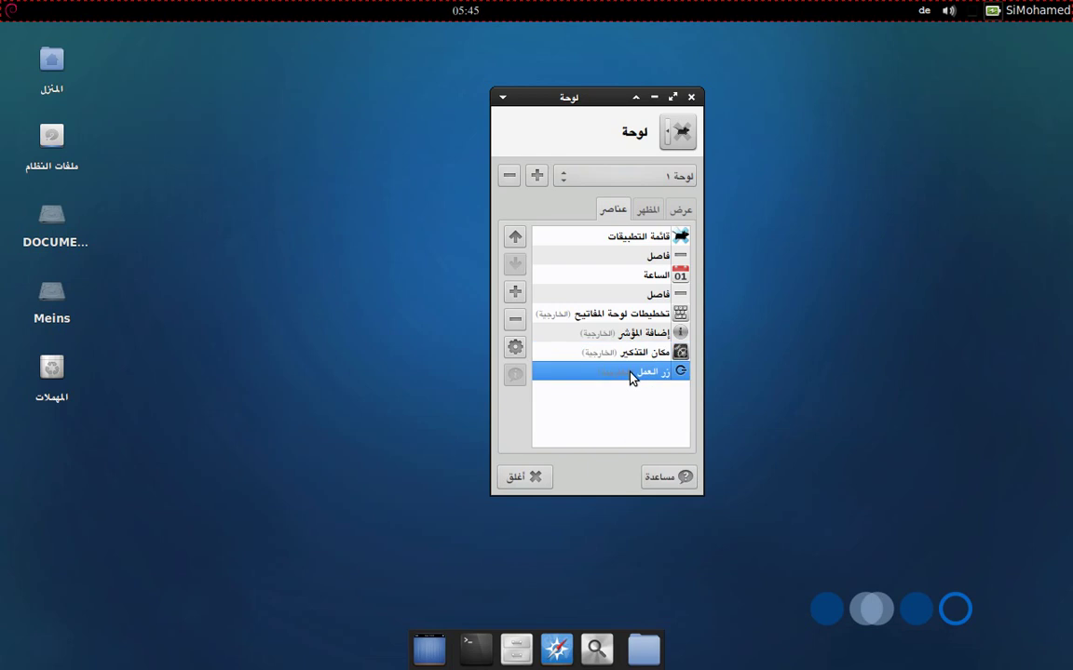
pyautogui.click(515, 347)
pyautogui.moveTo(535, 137); pyautogui.dragTo(363, 99)
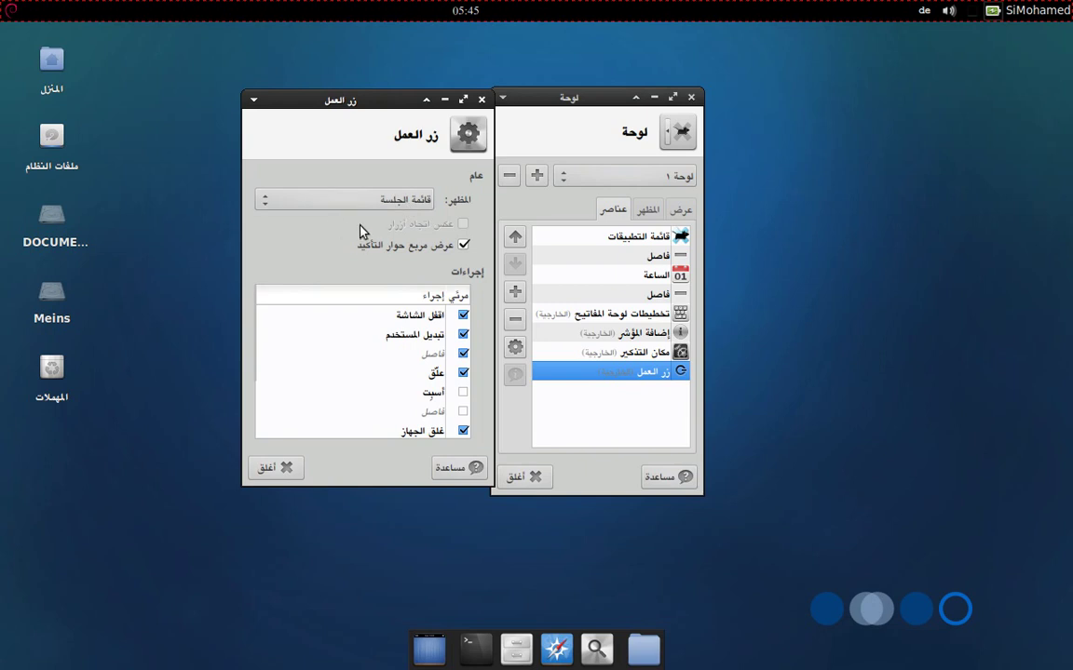
pyautogui.click(372, 199)
pyautogui.click(386, 187)
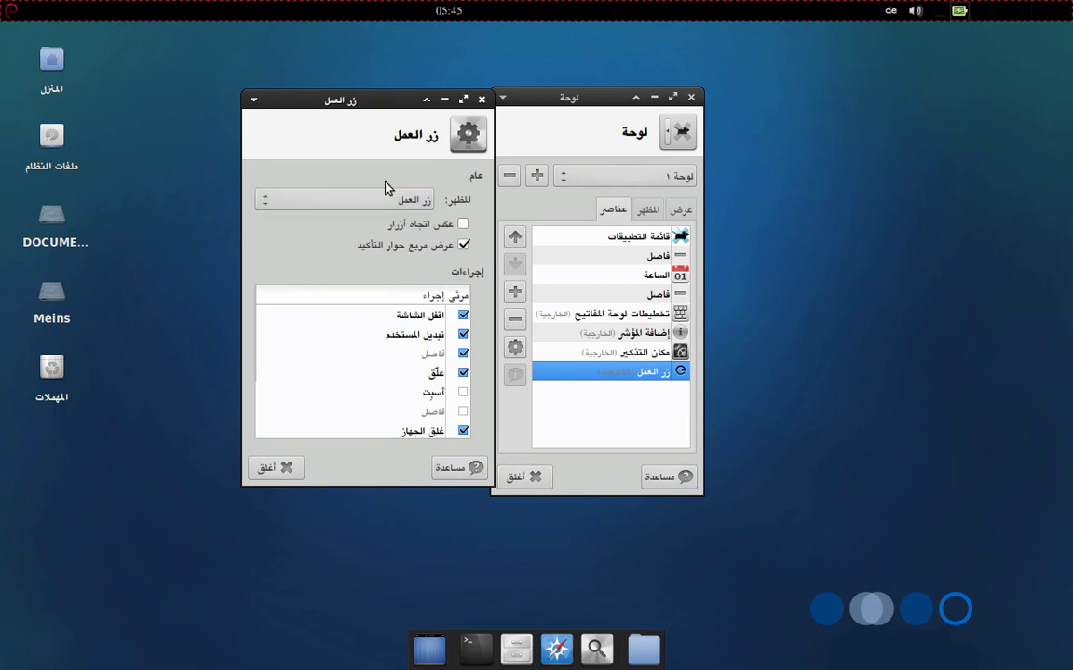
# Step: Disable the actions اقفل الشاشة, تبديل المستخدم, علّق, غلق الجهاز and the enabled separators, leaving only تسجيل خروج... active
pyautogui.click(463, 315)
pyautogui.click(463, 335)
pyautogui.click(463, 354)
pyautogui.click(463, 372)
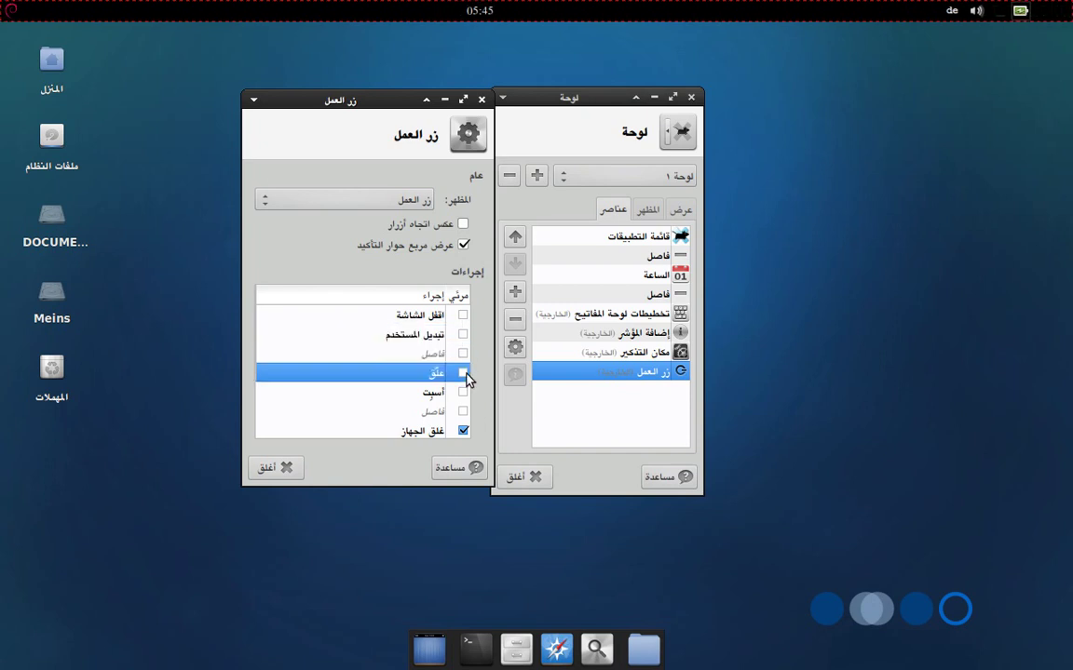
pyautogui.scroll(-2, 438, 375)
pyautogui.click(463, 352)
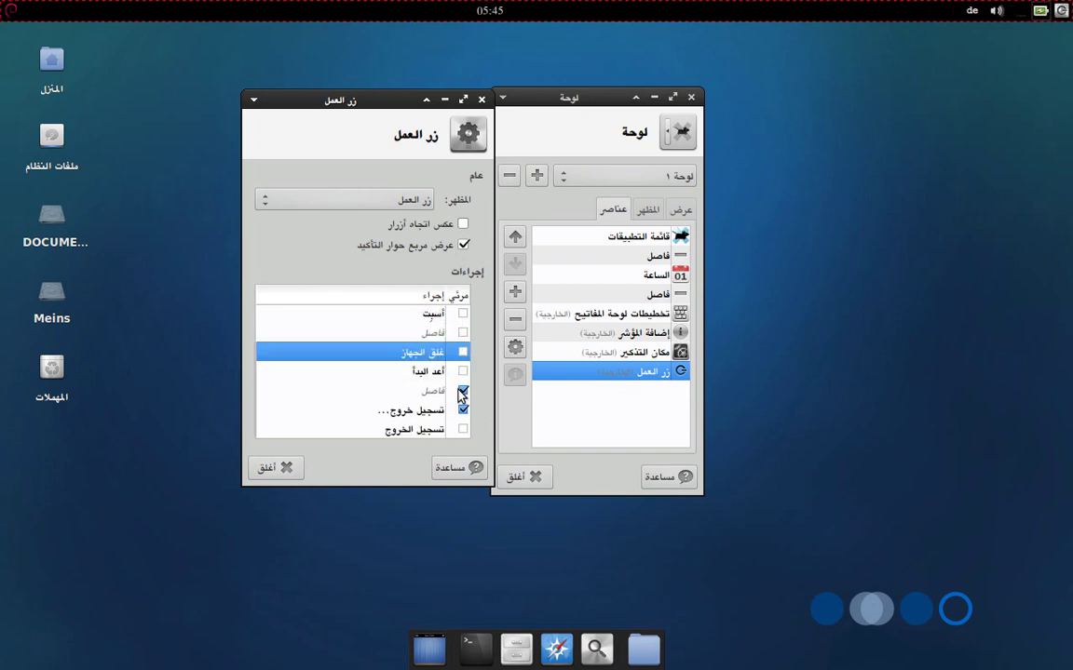
pyautogui.click(462, 391)
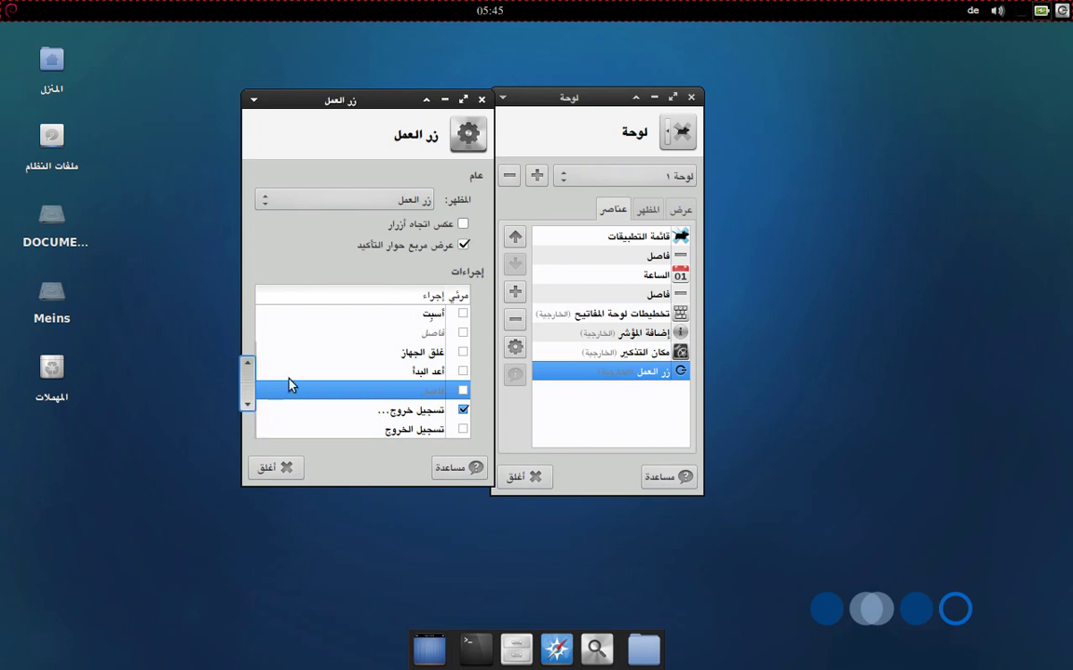
pyautogui.scroll(2, 289, 385)
pyautogui.scroll(-2, 394, 378)
pyautogui.scroll(2, 400, 376)
pyautogui.scroll(-2, 391, 373)
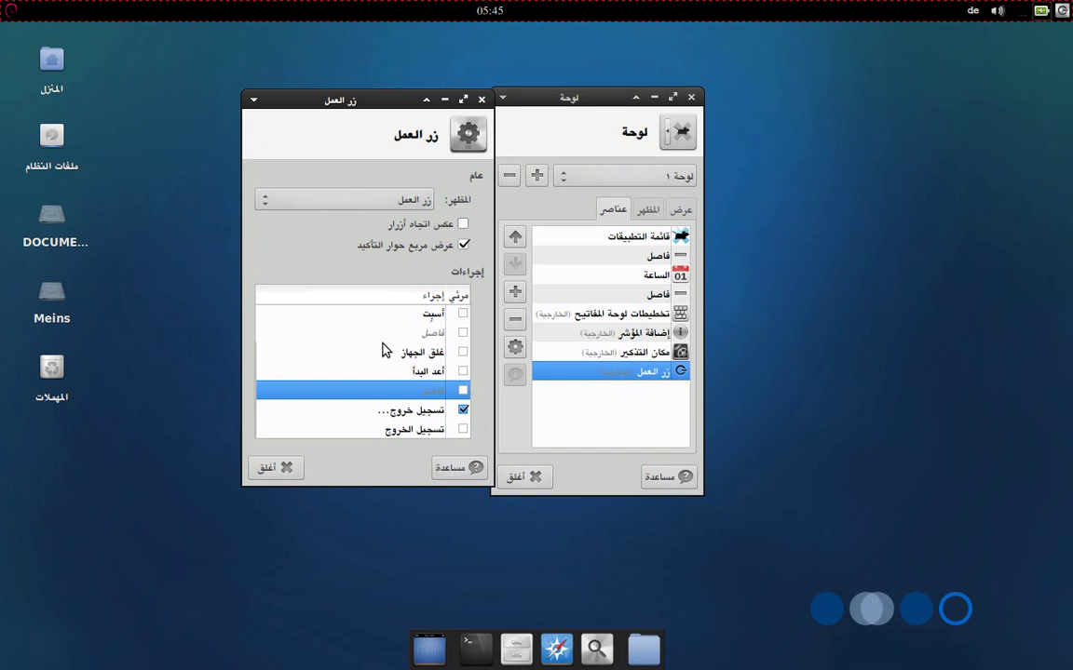
pyautogui.moveTo(363, 99); pyautogui.dragTo(328, 102)
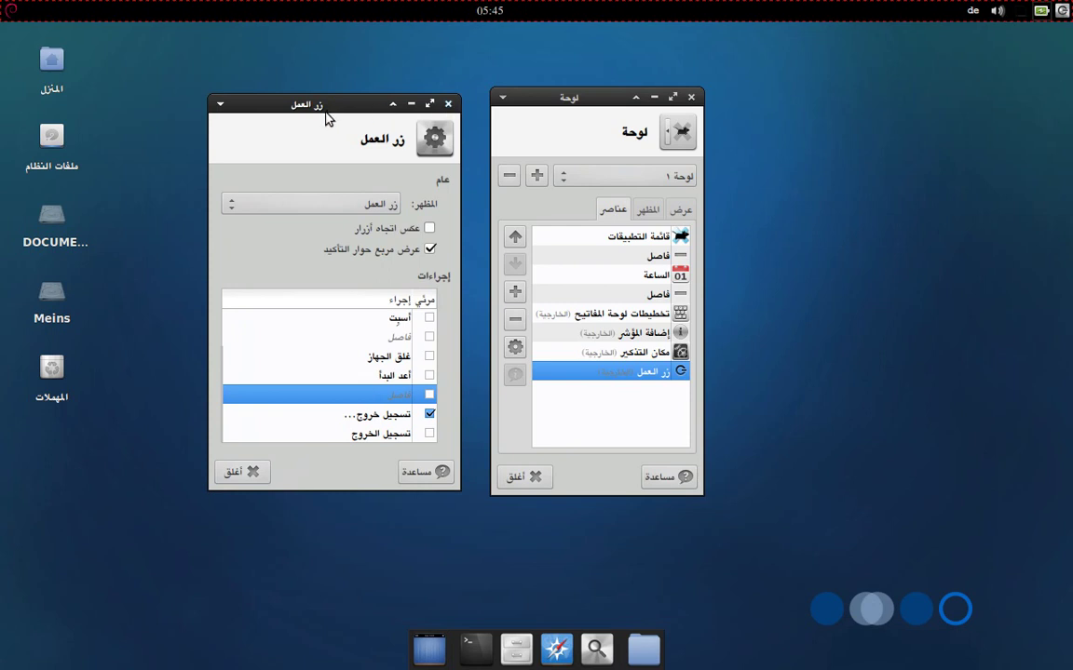
pyautogui.moveTo(314, 102); pyautogui.dragTo(326, 98)
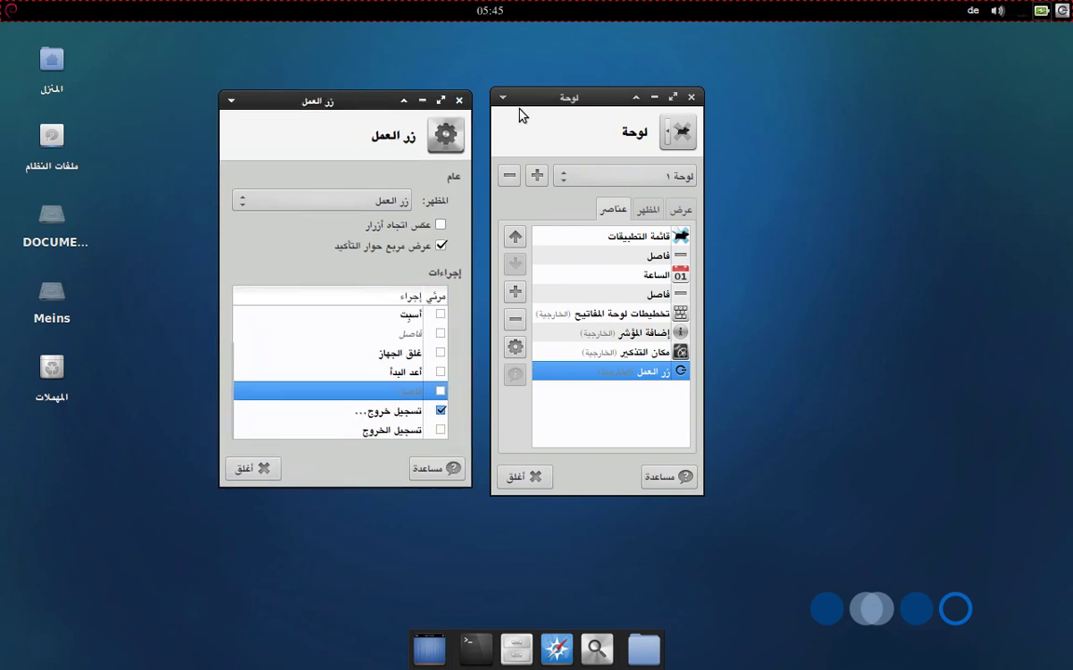
# Step: Set the action buttons item's appearance to the session menu (قائمة الجلسة) and close its properties
pyautogui.click(350, 202)
pyautogui.click(340, 223)
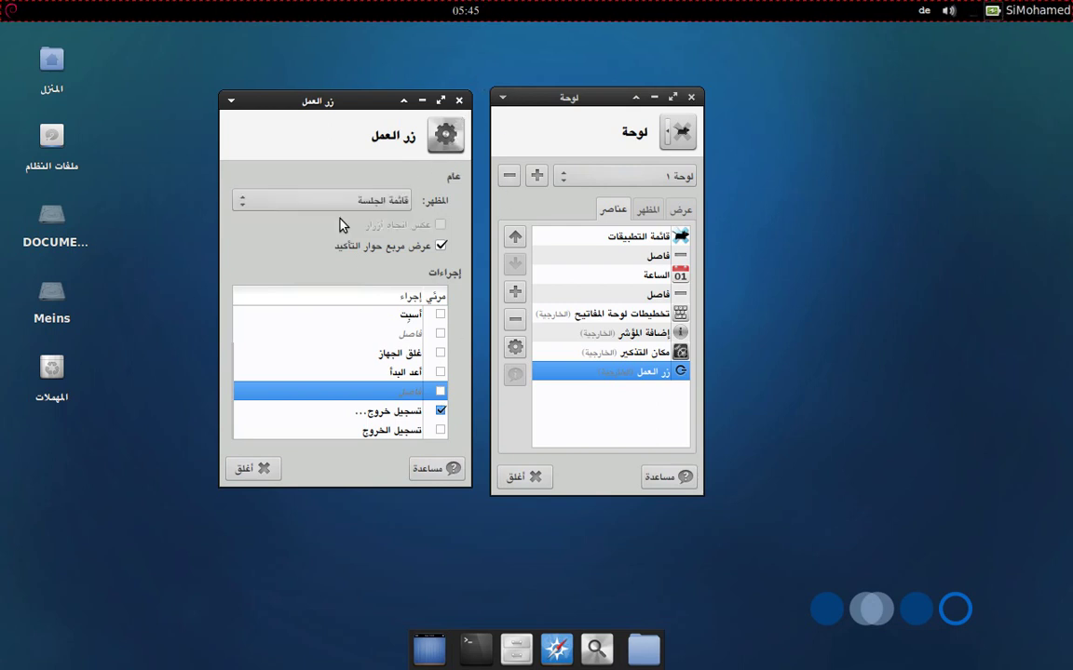
pyautogui.click(458, 100)
# Step: Delete the second panel (لوحة ٢) and confirm its removal
pyautogui.moveTo(599, 96); pyautogui.dragTo(571, 88)
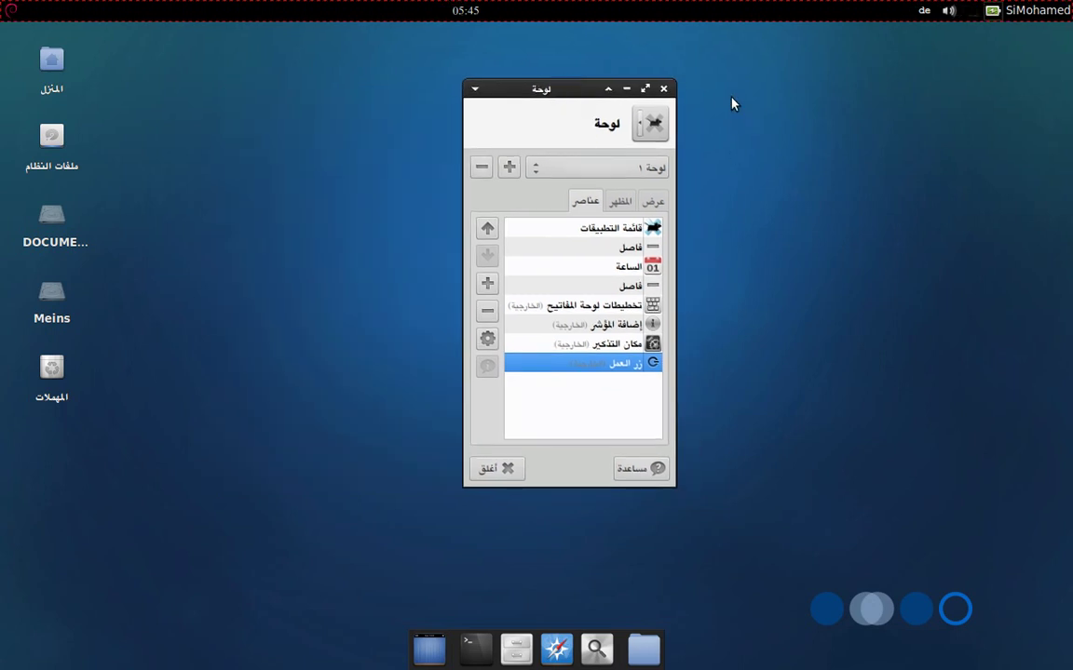
pyautogui.click(634, 171)
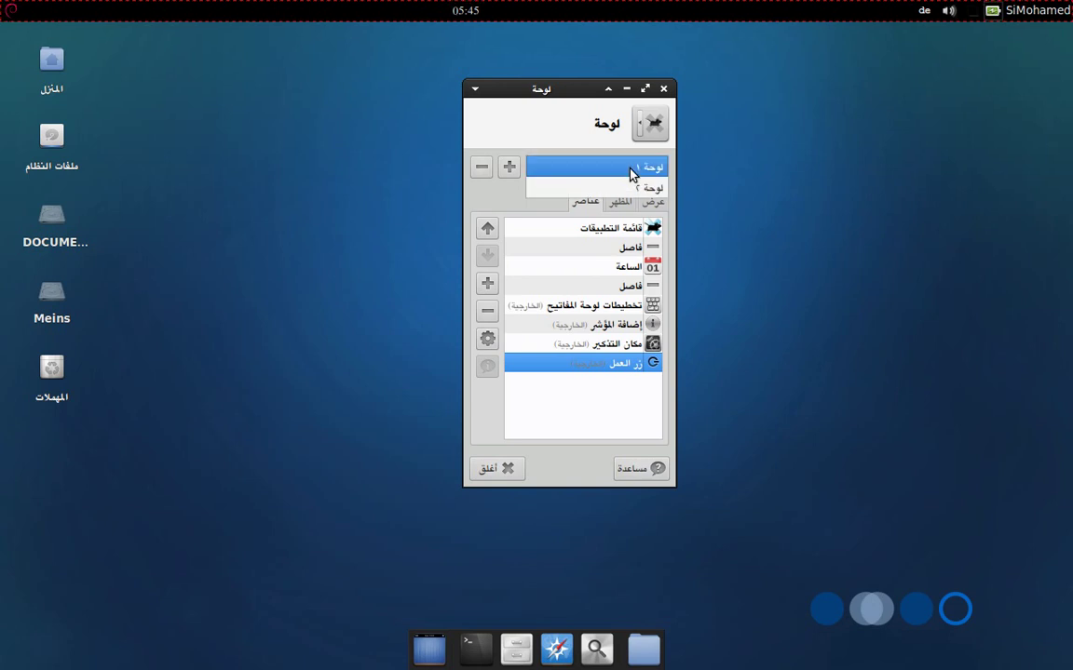
pyautogui.click(622, 189)
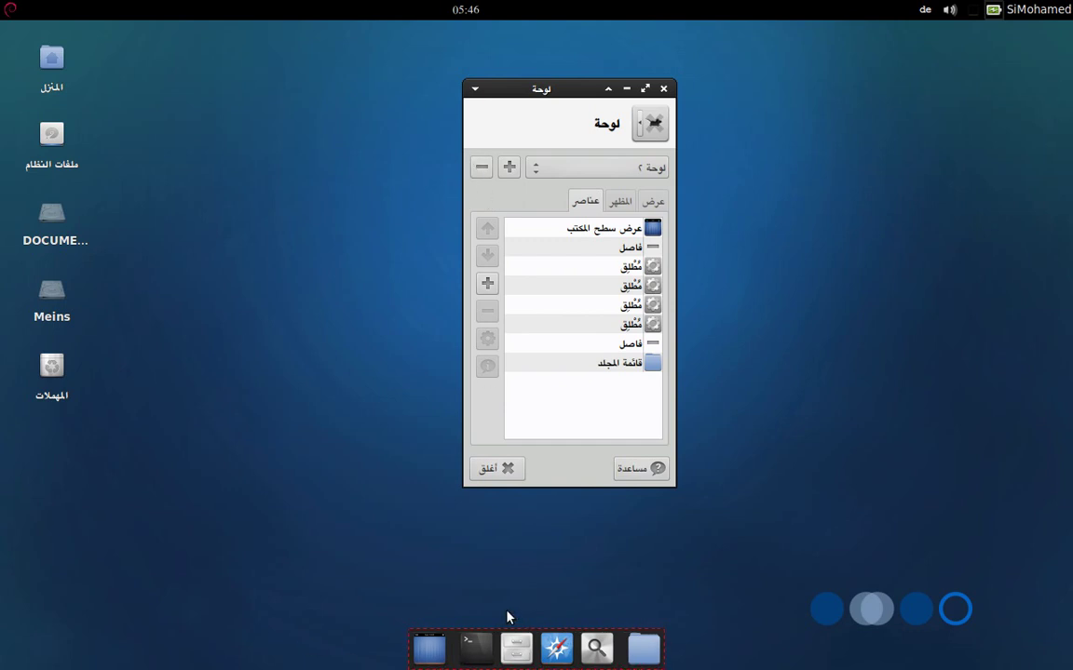
pyautogui.click(483, 170)
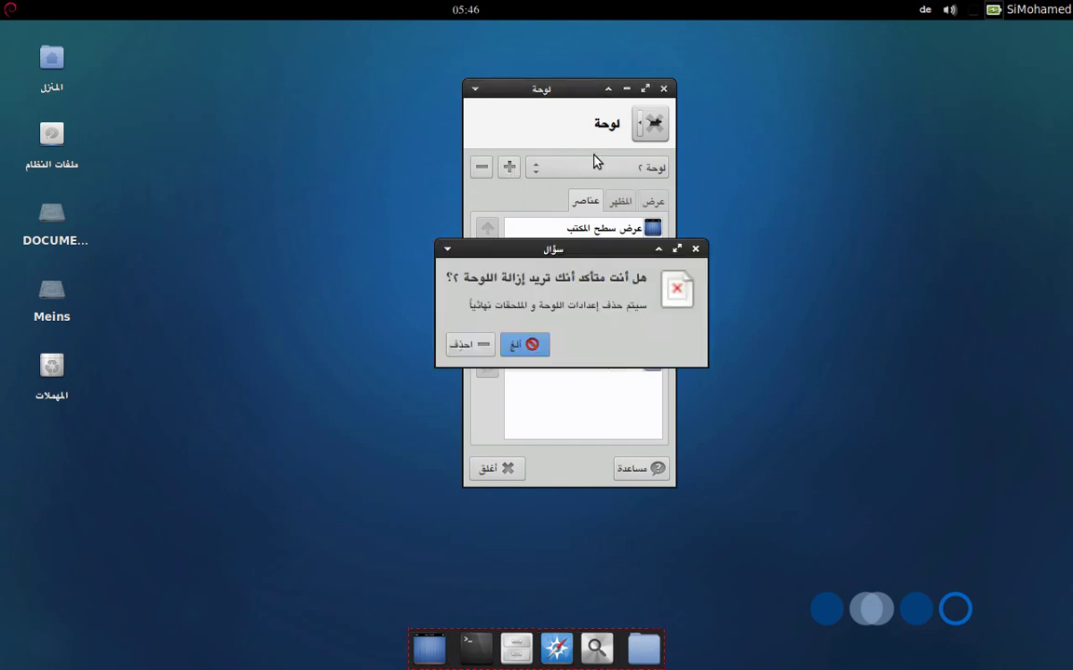
pyautogui.click(470, 346)
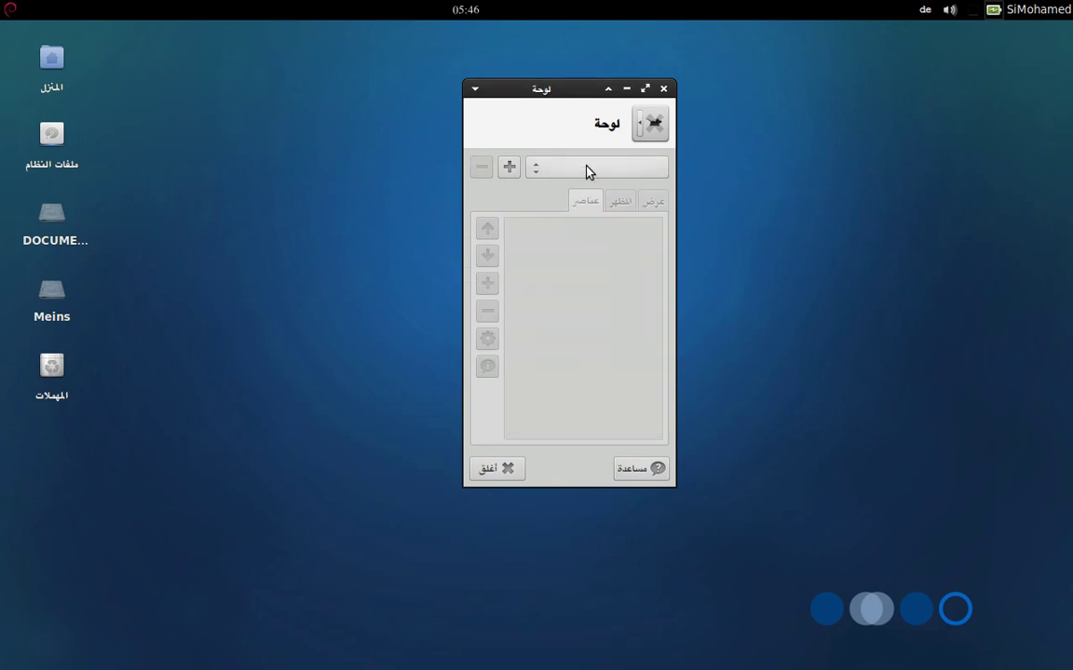
# Step: Add a new panel, place it over the empty desktop and open its display settings (عرض)
pyautogui.click(508, 167)
pyautogui.moveTo(83, 72); pyautogui.dragTo(294, 134)
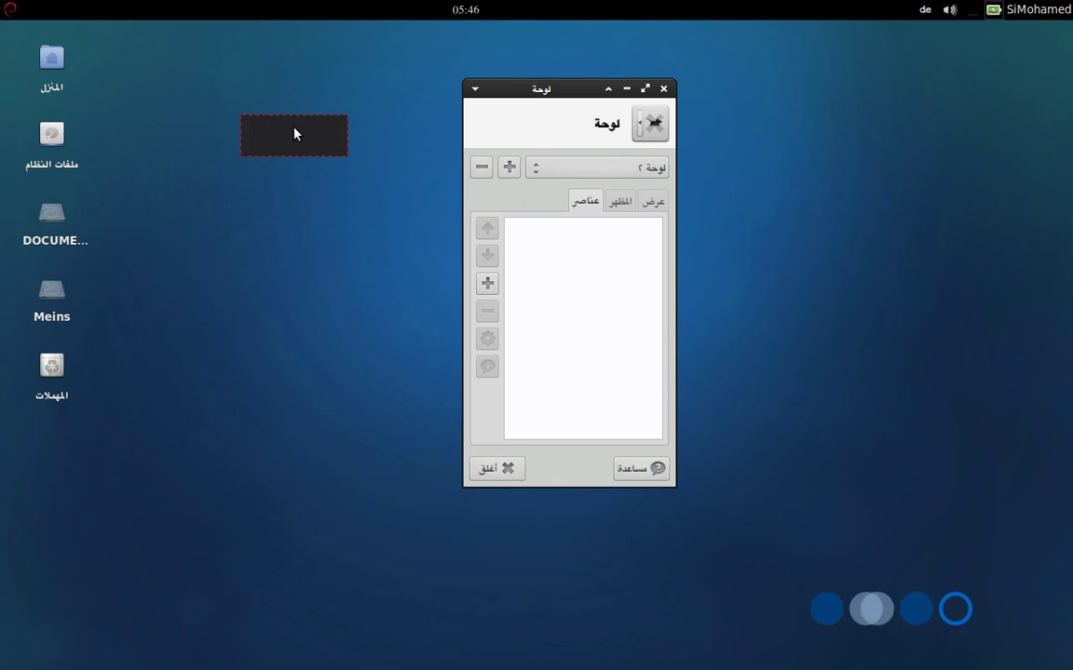
pyautogui.click(654, 204)
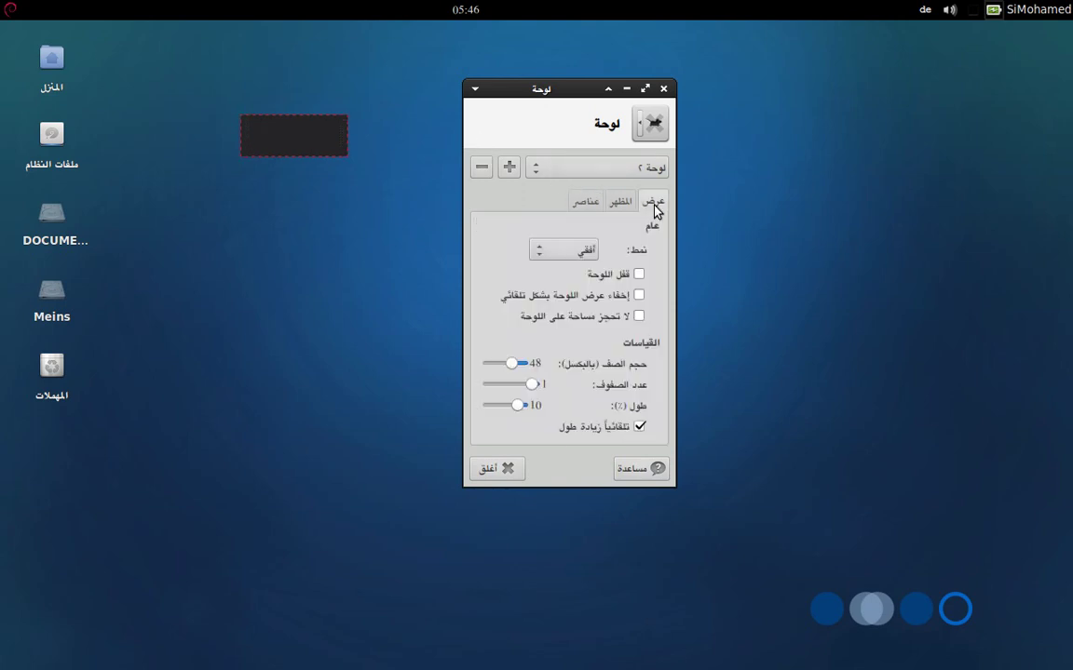
# Step: Try the vertical mode (عمودي) on the new panel and return it to horizontal (أفقي)
pyautogui.click(574, 255)
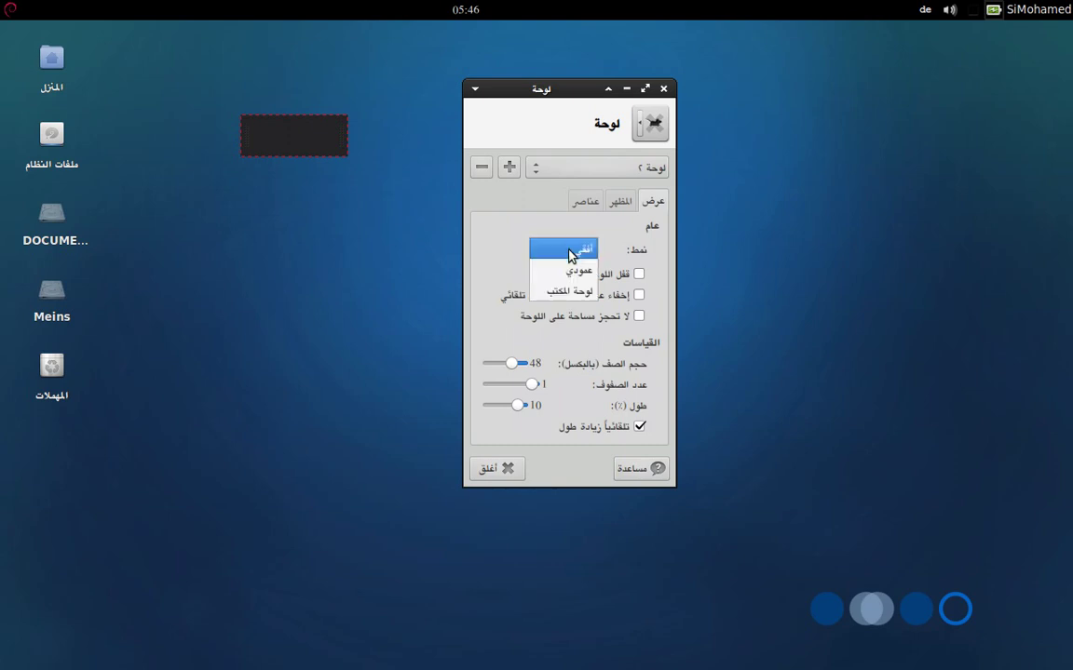
pyautogui.click(573, 271)
pyautogui.click(572, 249)
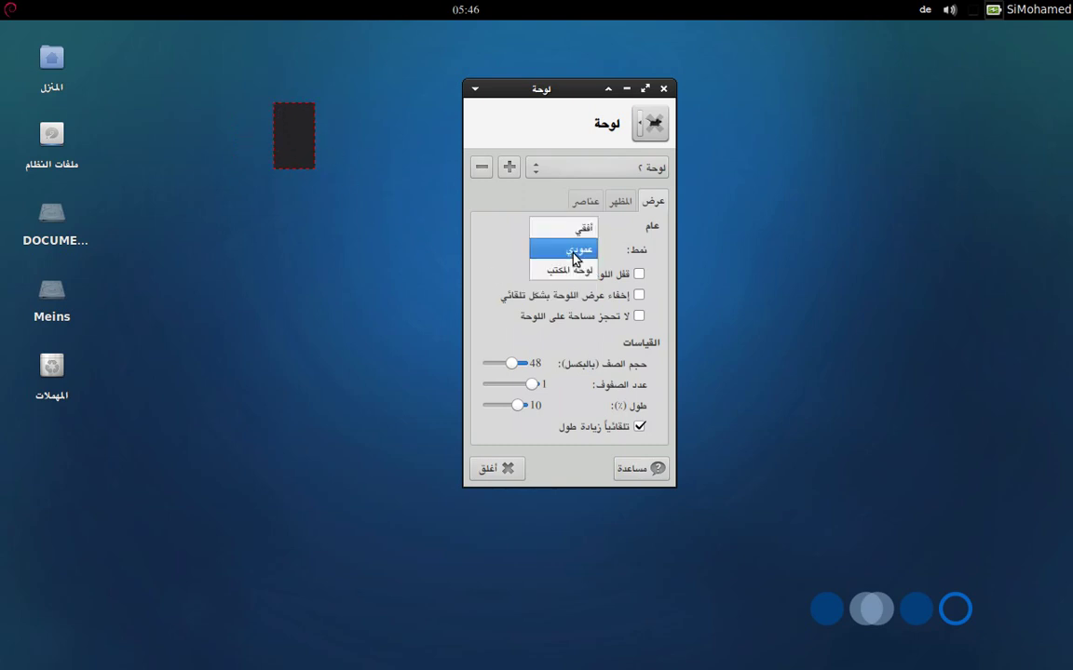
pyautogui.click(570, 233)
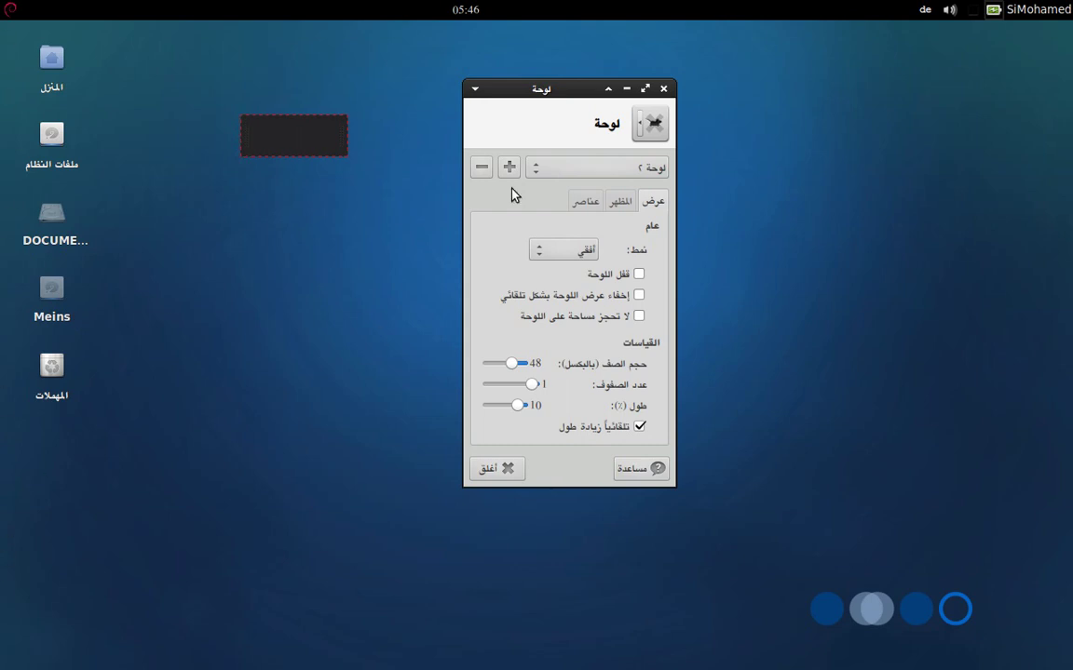
# Step: Place the new panel along the bottom edge of the screen with a row size of 34 pixels and a length of 100%
pyautogui.moveTo(300, 160); pyautogui.dragTo(354, 195)
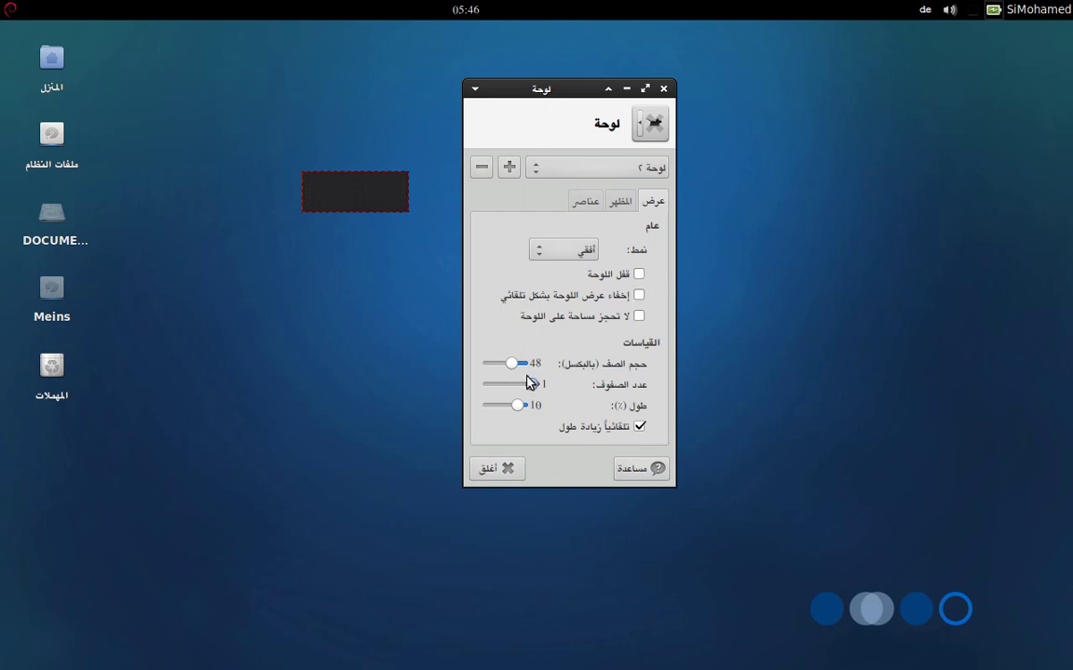
pyautogui.moveTo(528, 370); pyautogui.dragTo(514, 370)
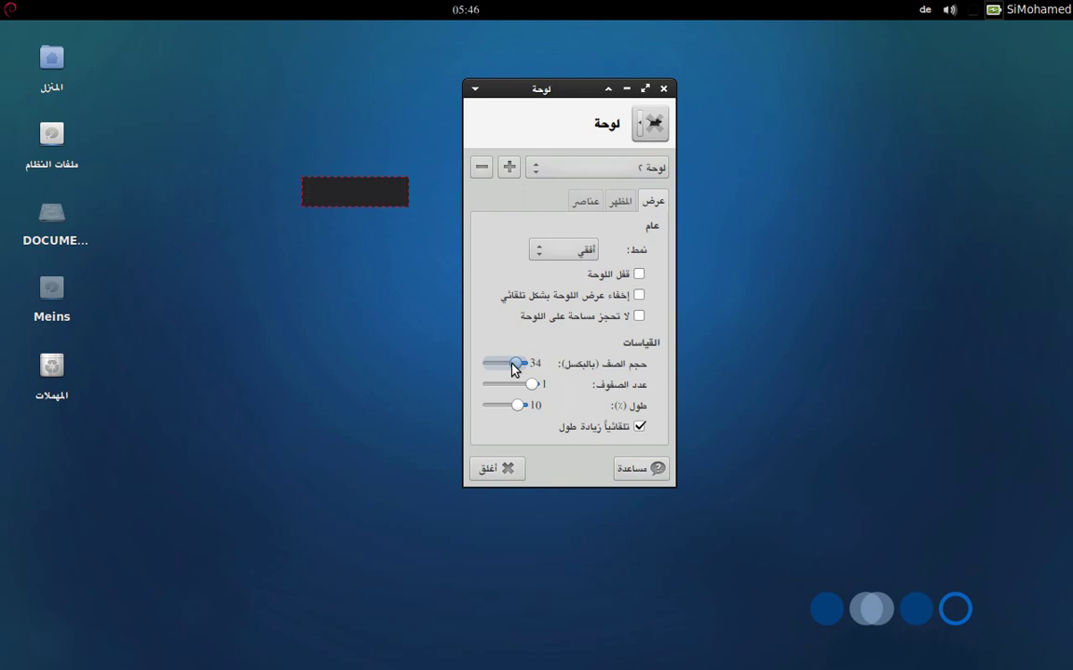
pyautogui.moveTo(364, 225); pyautogui.dragTo(536, 655)
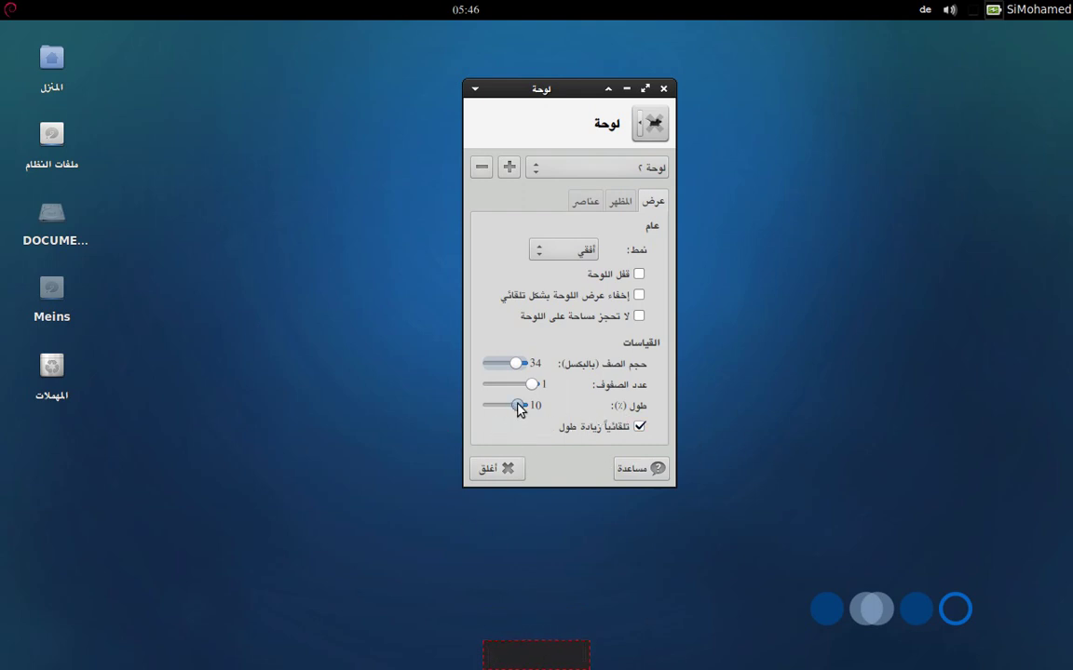
pyautogui.moveTo(518, 405); pyautogui.dragTo(359, 421)
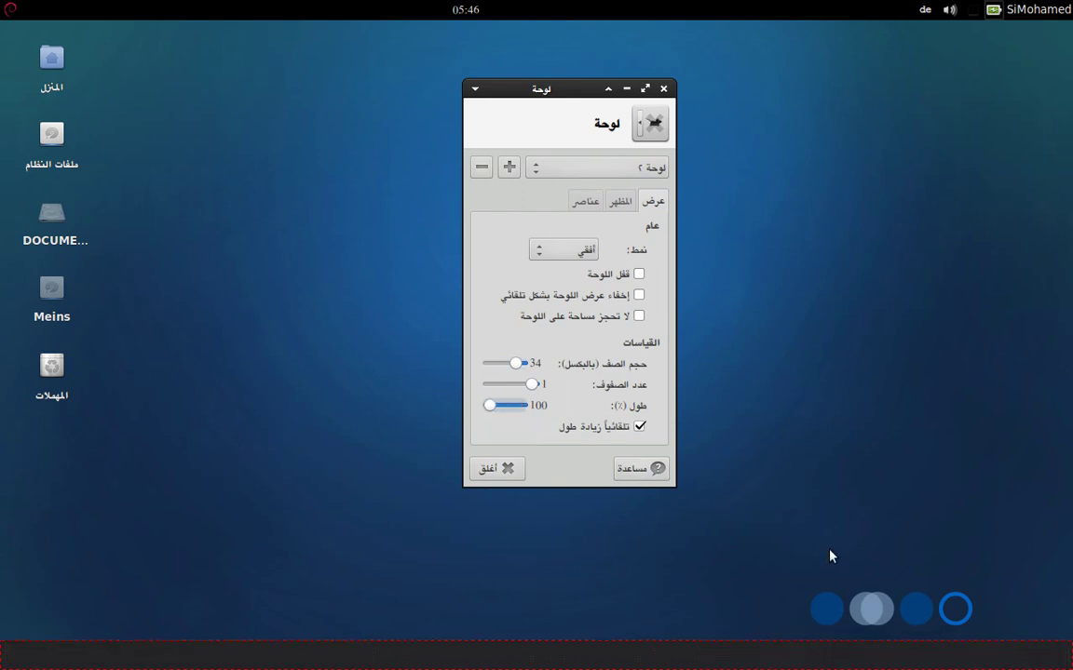
# Step: Set the new panel's background style to solid colour (لون خالص) with the colour #000000
pyautogui.click(618, 203)
pyautogui.click(567, 248)
pyautogui.click(566, 270)
pyautogui.click(597, 294)
pyautogui.moveTo(490, 305); pyautogui.dragTo(552, 307)
pyautogui.write('0')
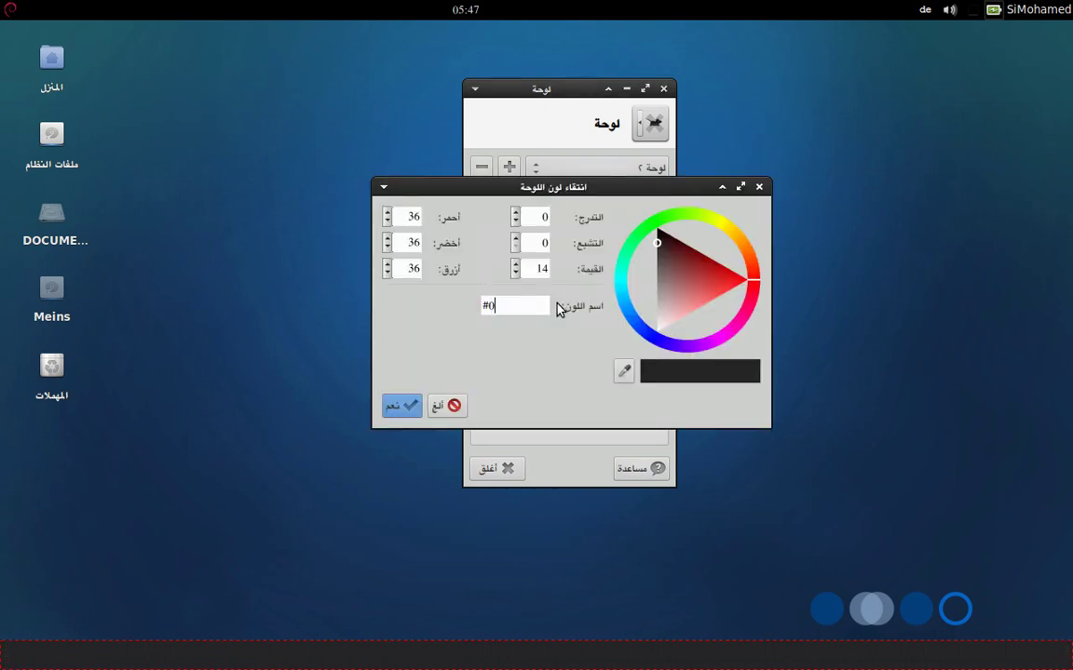
pyautogui.write('00000')
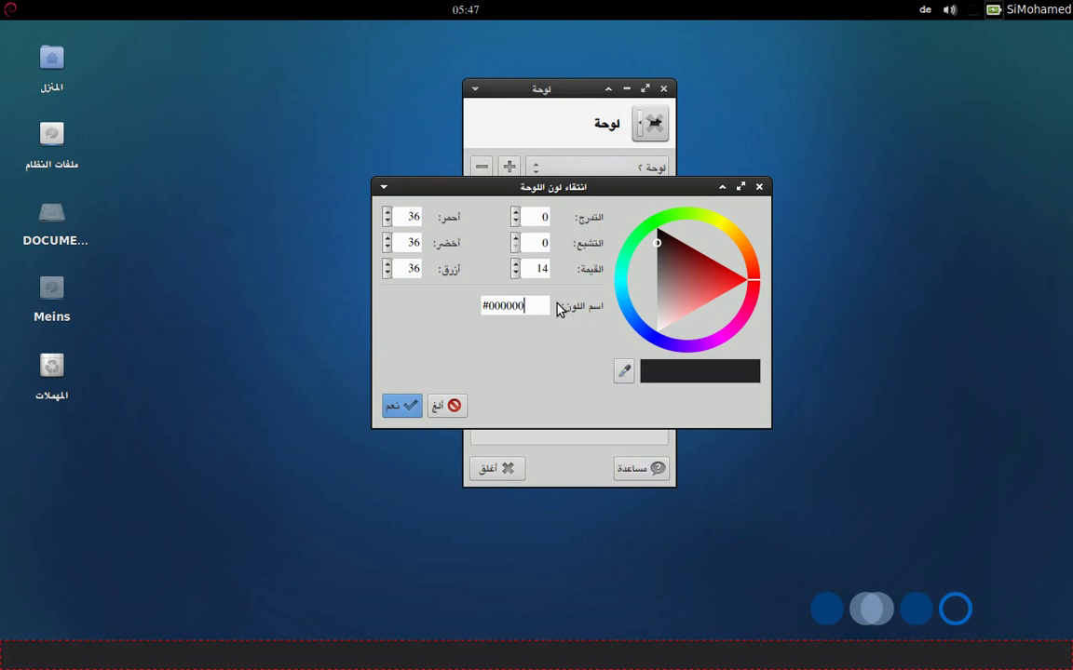
pyautogui.click(408, 405)
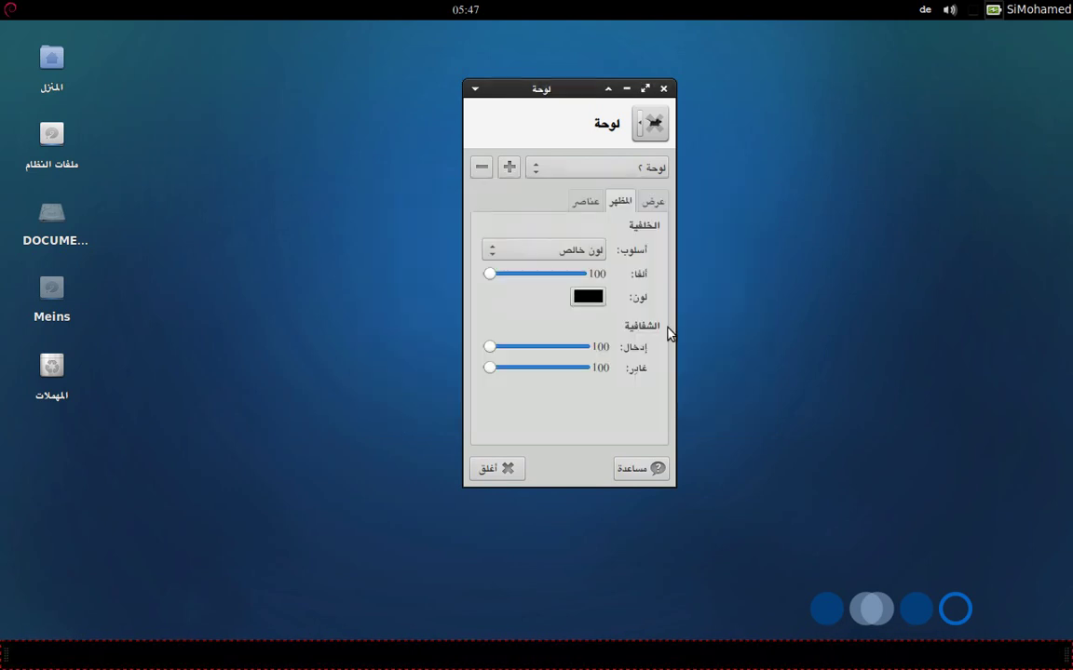
# Step: Add the show desktop item (عرض سطح المكتب) to the new panel, with the two dialogs arranged side by side
pyautogui.click(586, 203)
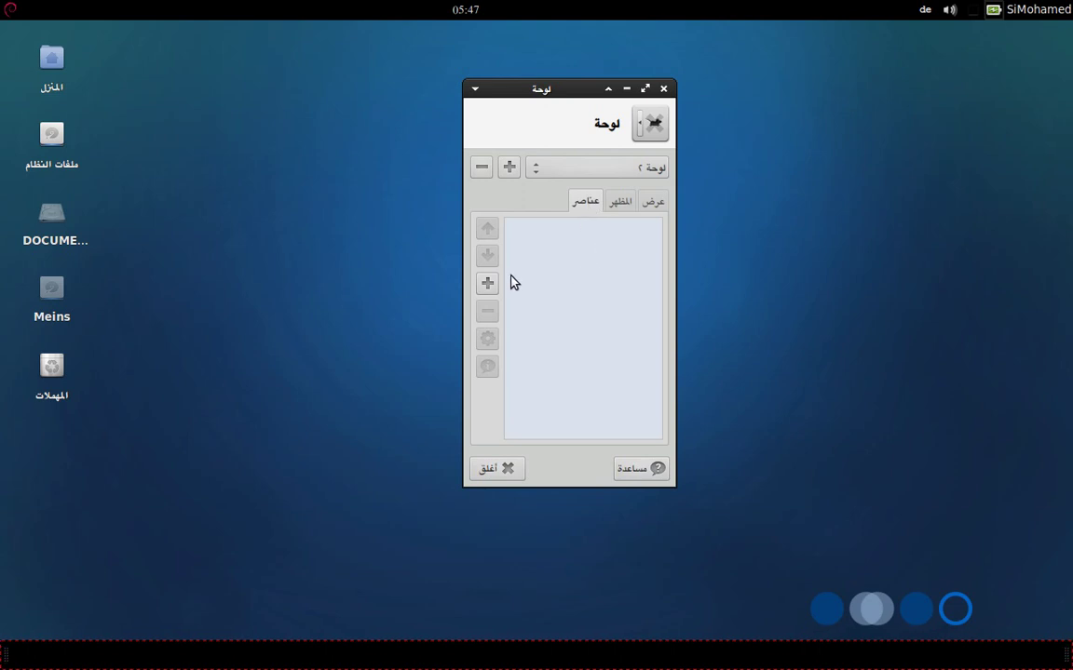
pyautogui.click(487, 283)
pyautogui.scroll(-10, 487, 289)
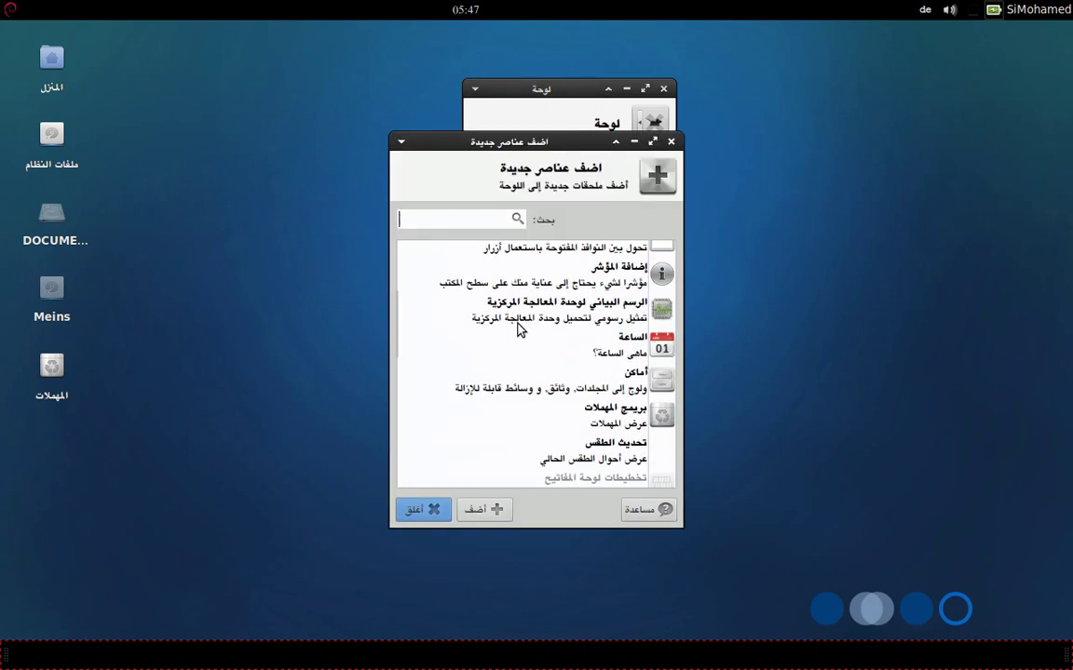
pyautogui.click(610, 373)
pyautogui.moveTo(575, 88); pyautogui.dragTo(274, 113)
pyautogui.moveTo(532, 144); pyautogui.dragTo(634, 63)
pyautogui.click(589, 430)
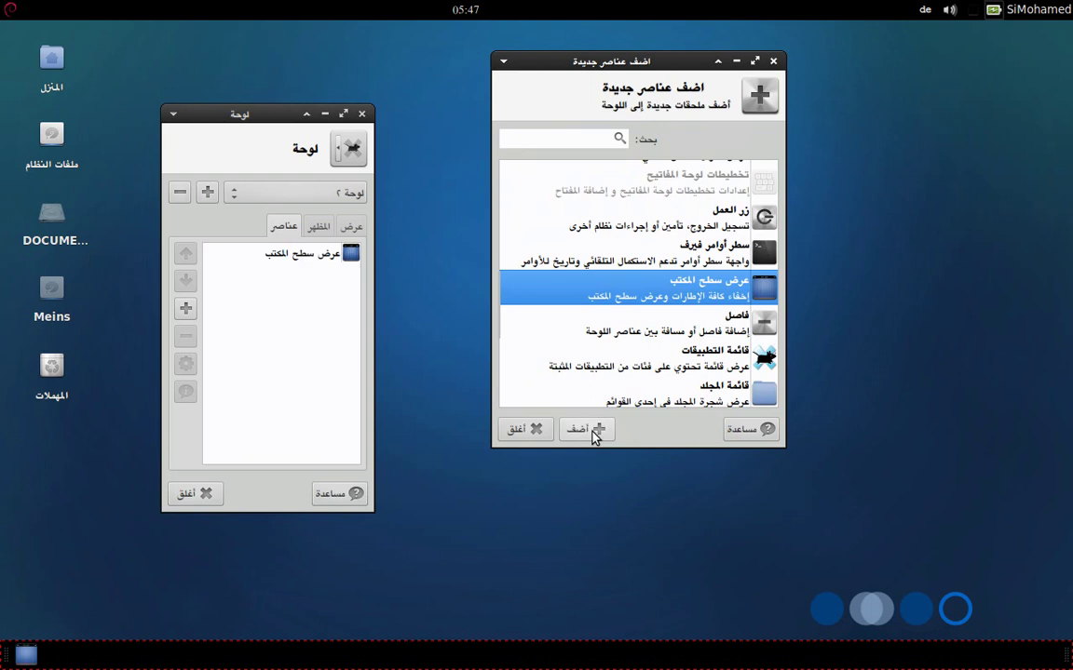
# Step: Add two separators (فاصل) and a folder menu (قائمة المجلد) to the bottom panel
pyautogui.click(713, 326)
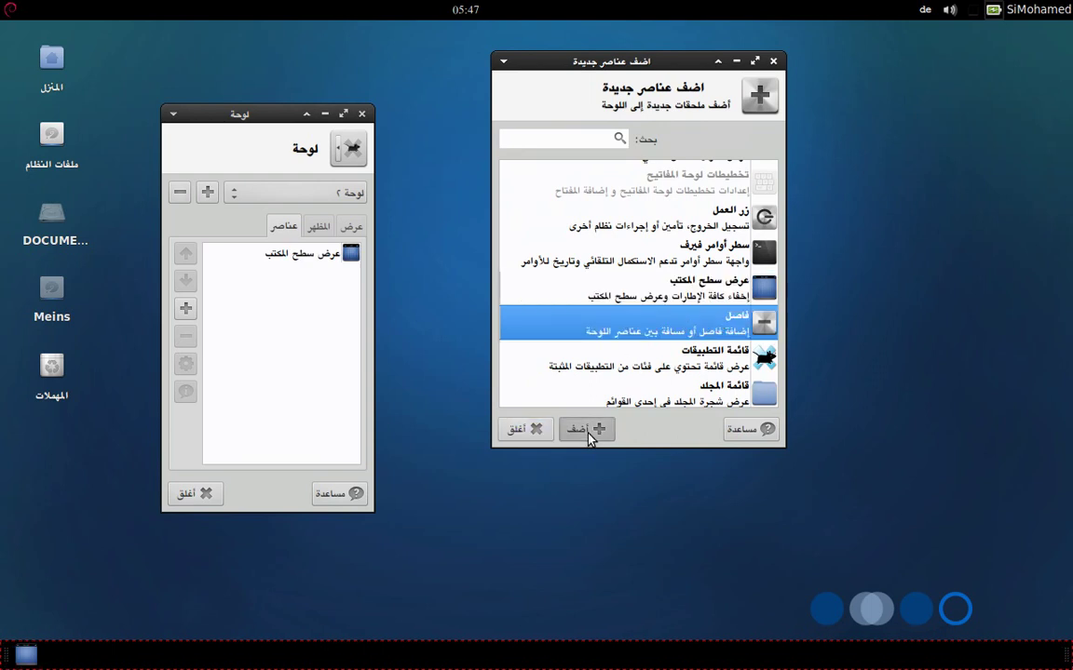
pyautogui.click(596, 431)
pyautogui.click(585, 429)
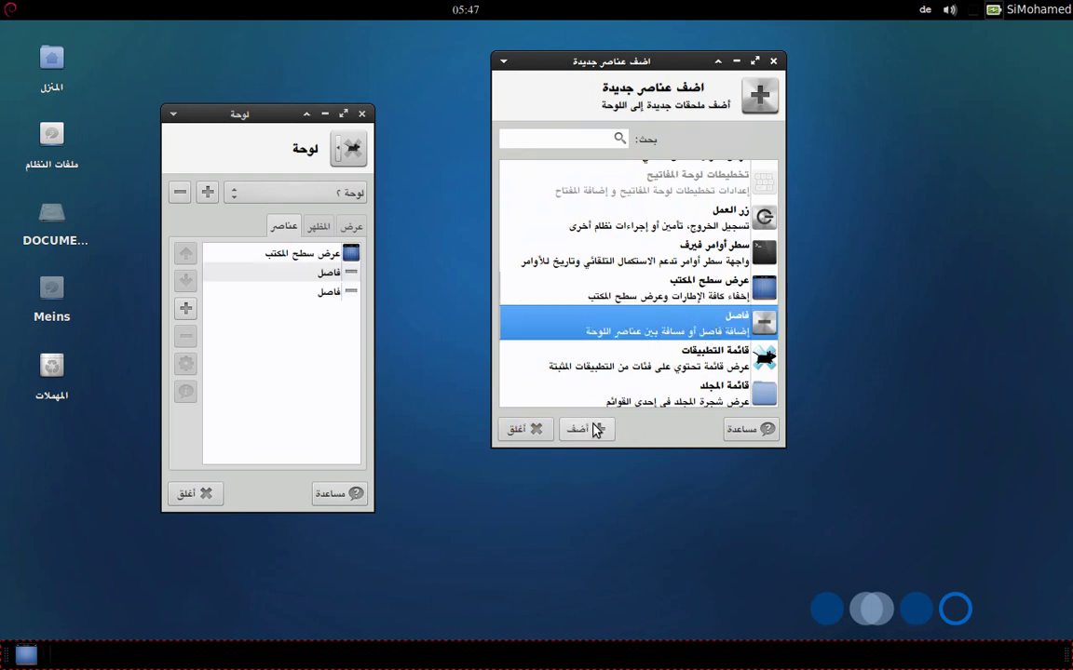
pyautogui.scroll(-2, 660, 296)
pyautogui.click(657, 322)
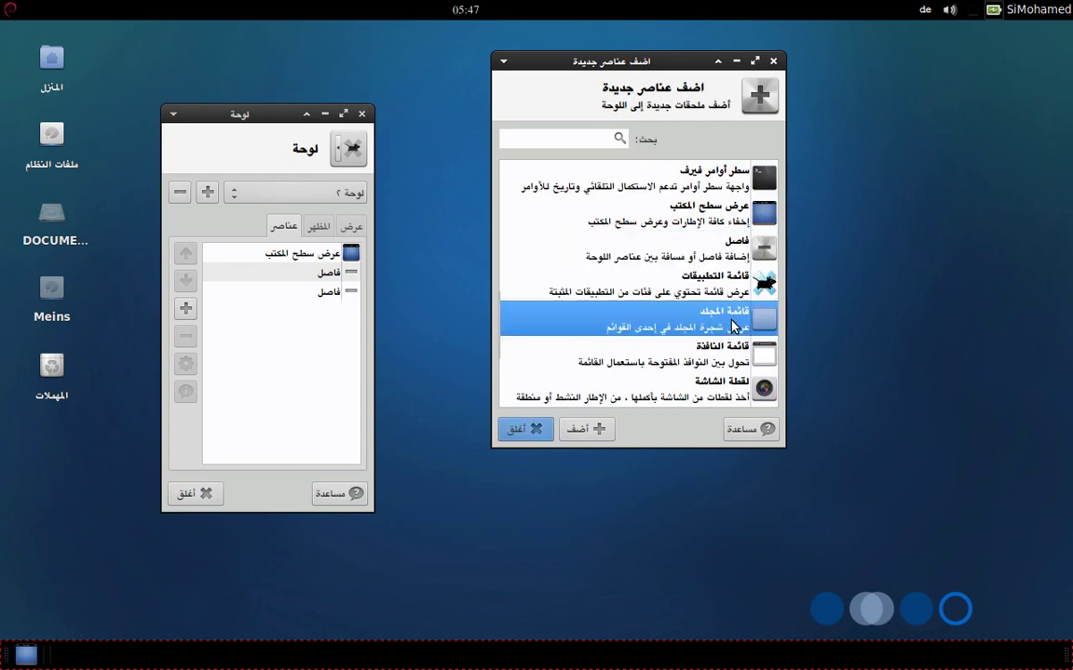
pyautogui.click(585, 430)
# Step: Find the workspace switcher (مبدّل مساحات العمل) among the available items and add it to the bottom panel
pyautogui.scroll(-2, 578, 303)
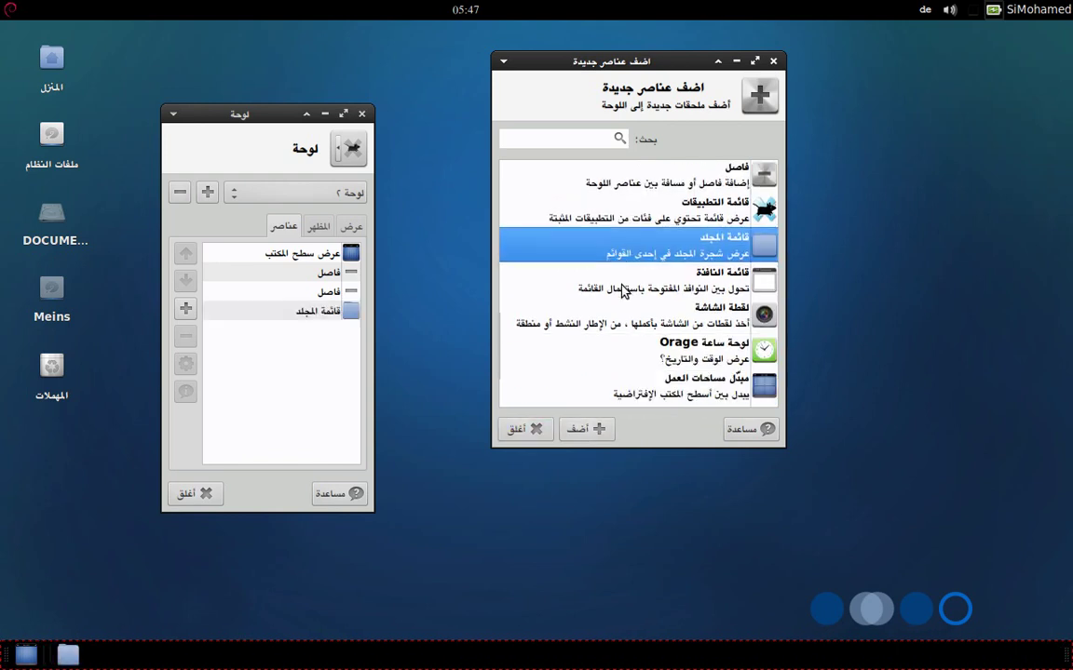
pyautogui.scroll(4, 621, 269)
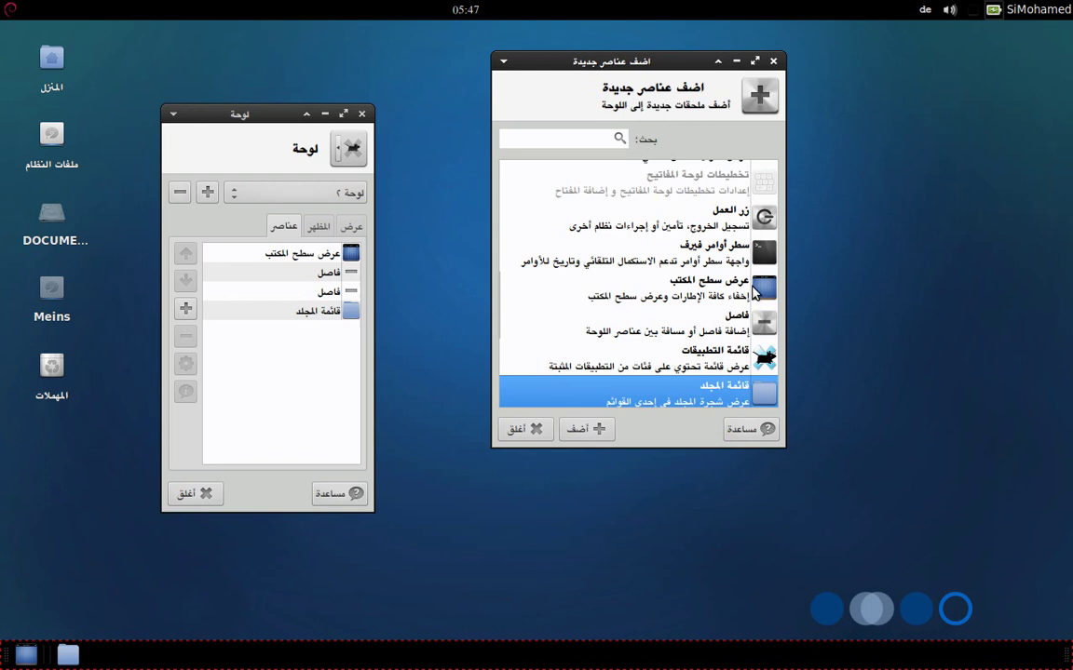
pyautogui.scroll(5, 666, 284)
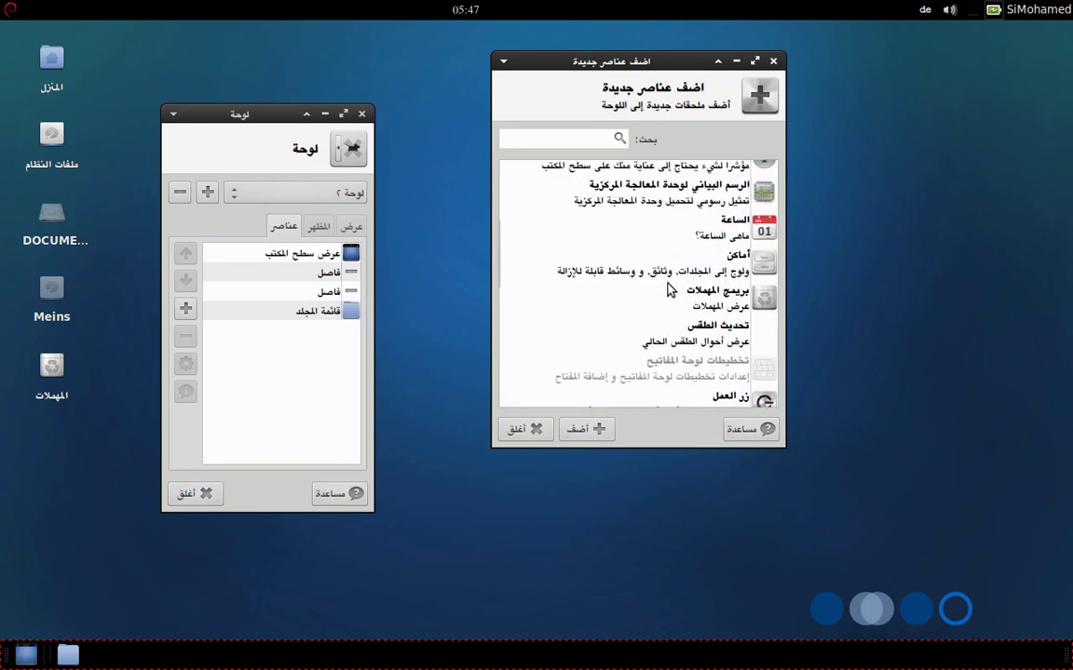
pyautogui.scroll(-1, 668, 291)
pyautogui.scroll(5, 669, 291)
pyautogui.scroll(-4, 668, 291)
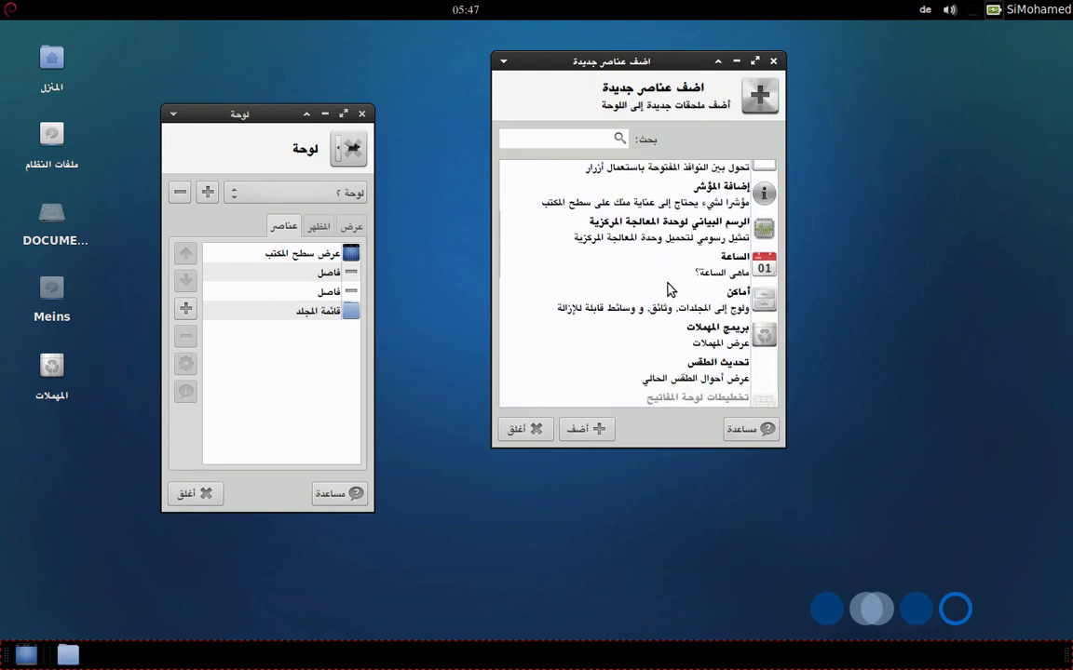
pyautogui.scroll(-5, 668, 290)
pyautogui.scroll(-4, 668, 291)
pyautogui.click(669, 284)
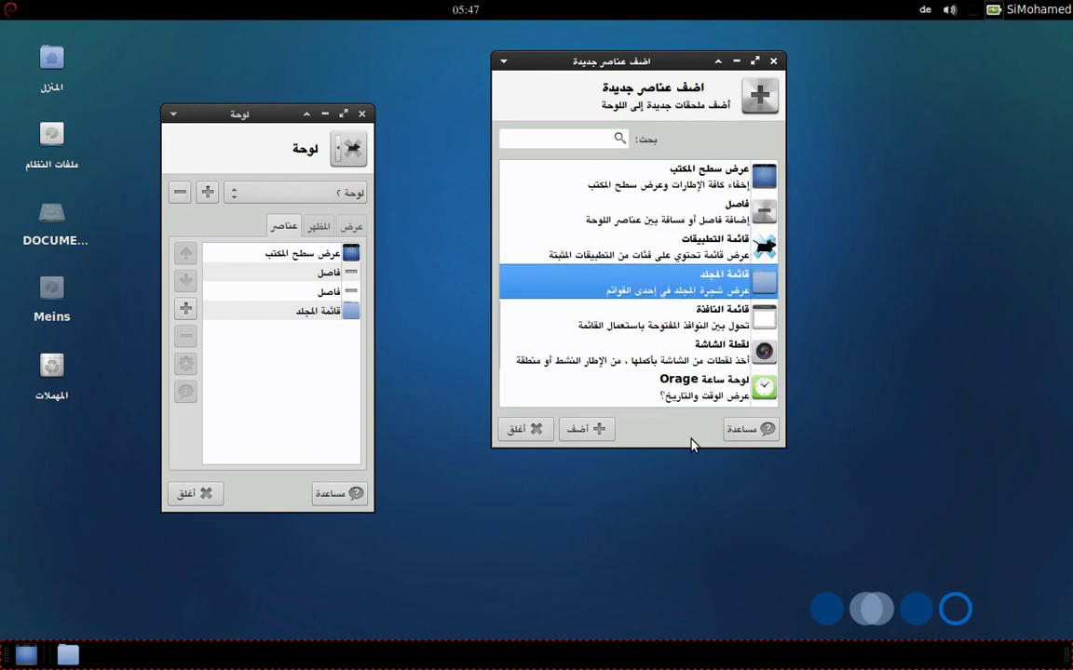
pyautogui.scroll(-4, 652, 305)
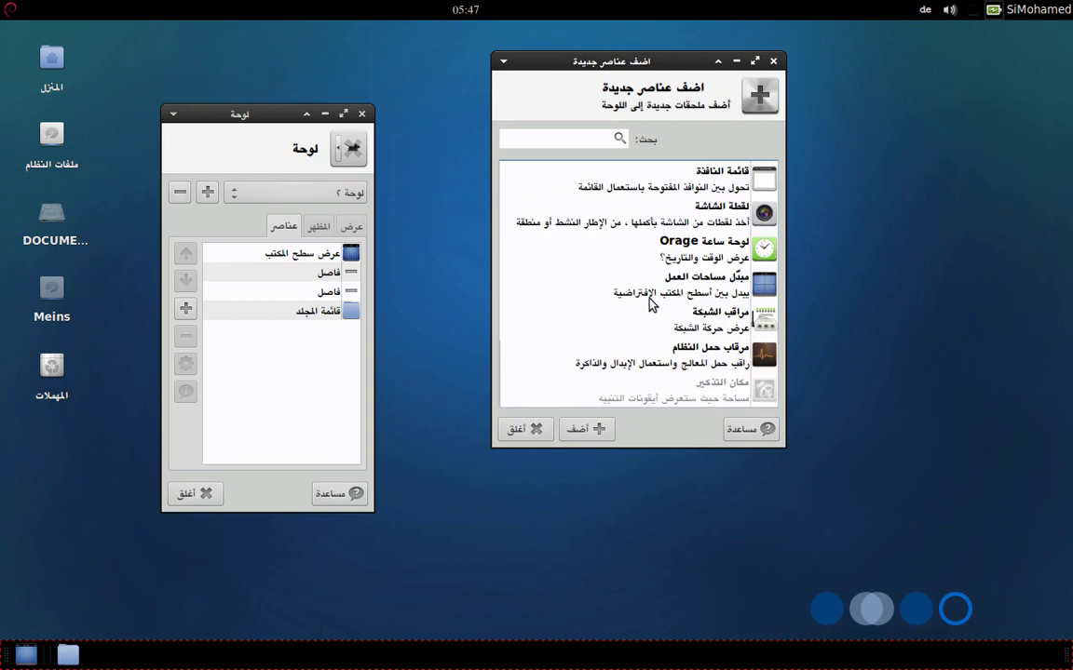
pyautogui.click(652, 291)
pyautogui.click(581, 430)
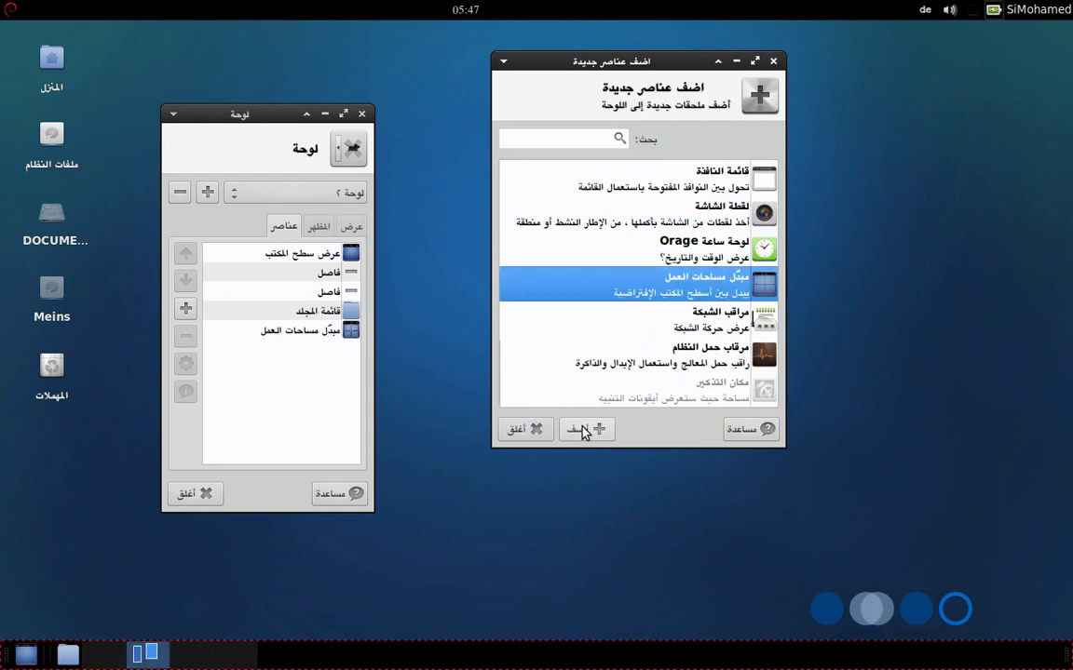
# Step: Add the window buttons item (أزرار النافذة) to the bottom panel and close the new items dialog
pyautogui.scroll(5, 621, 303)
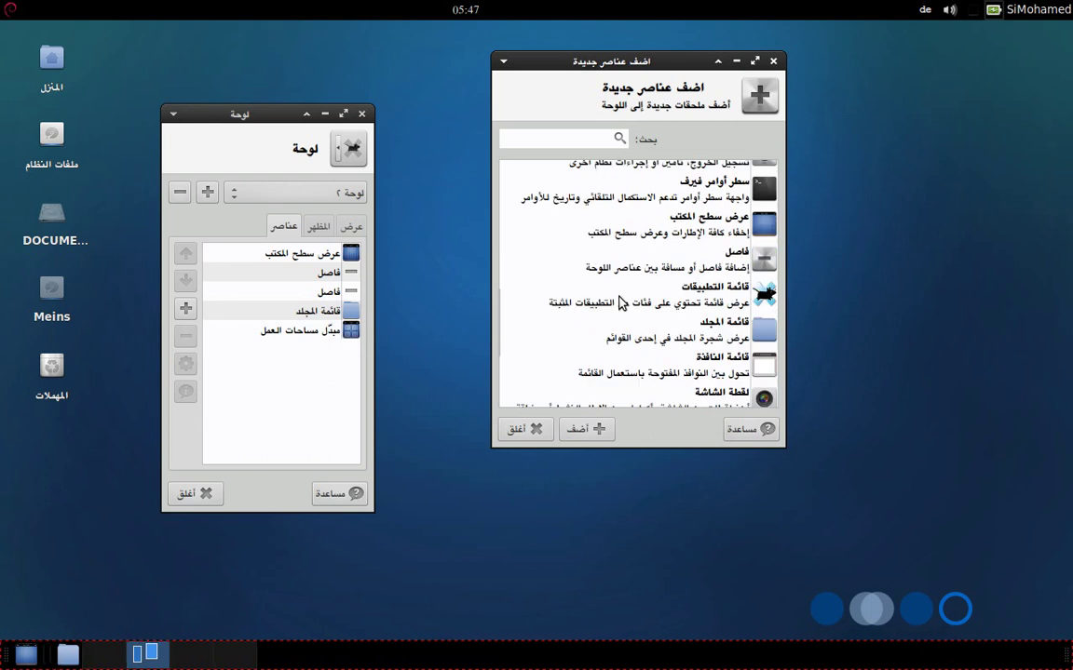
pyautogui.scroll(3, 621, 303)
pyautogui.scroll(5, 677, 300)
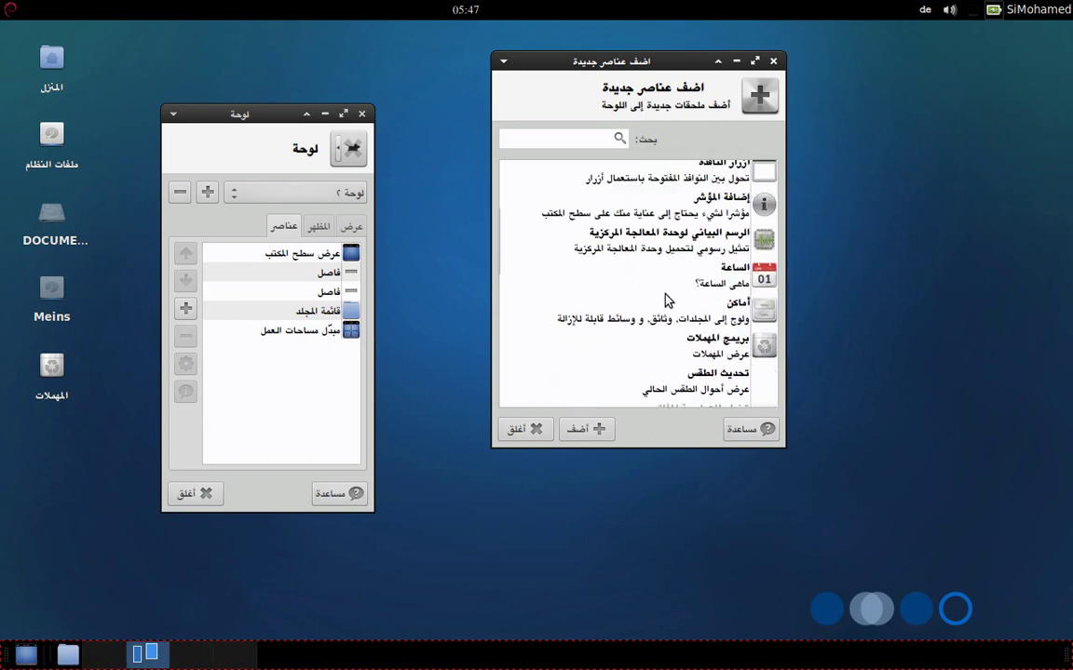
pyautogui.scroll(1, 667, 298)
pyautogui.click(621, 244)
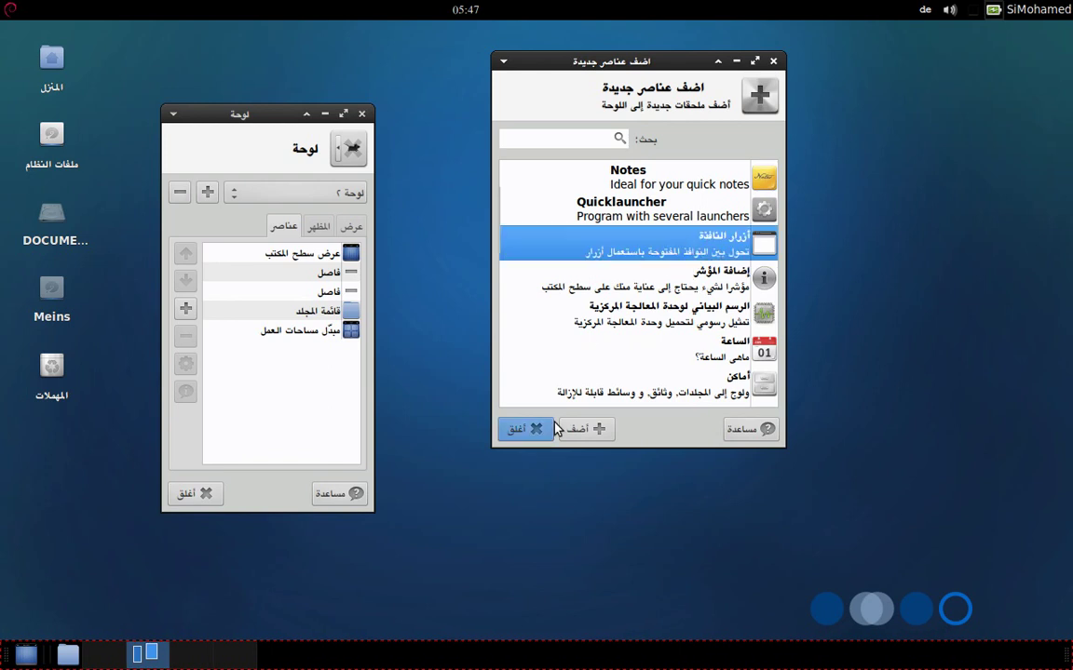
pyautogui.click(593, 430)
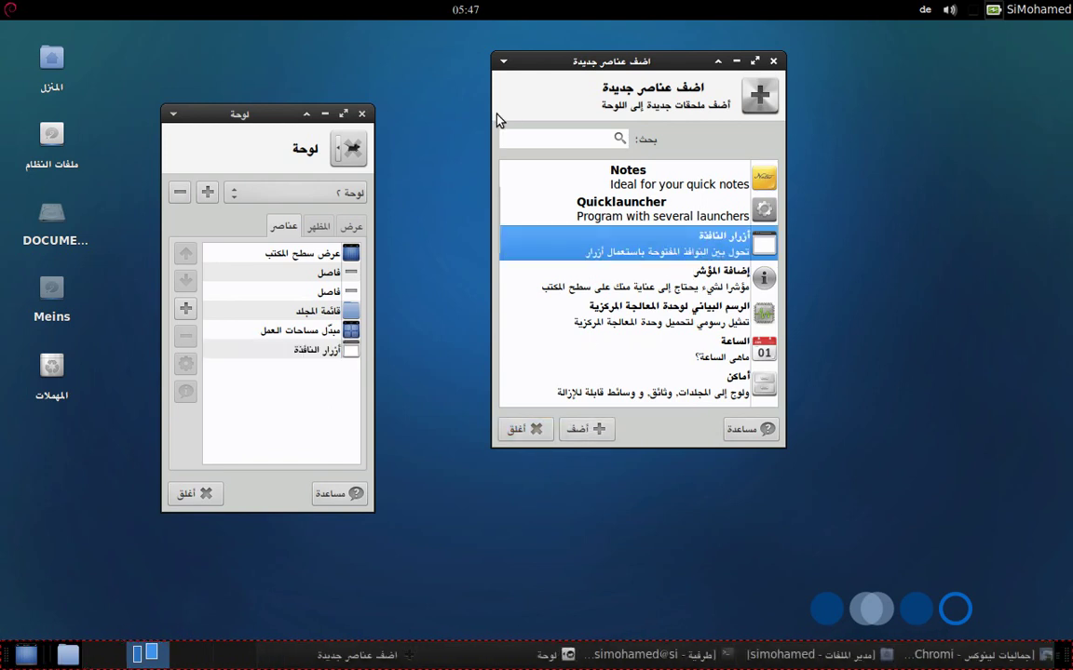
pyautogui.moveTo(664, 63); pyautogui.dragTo(631, 73)
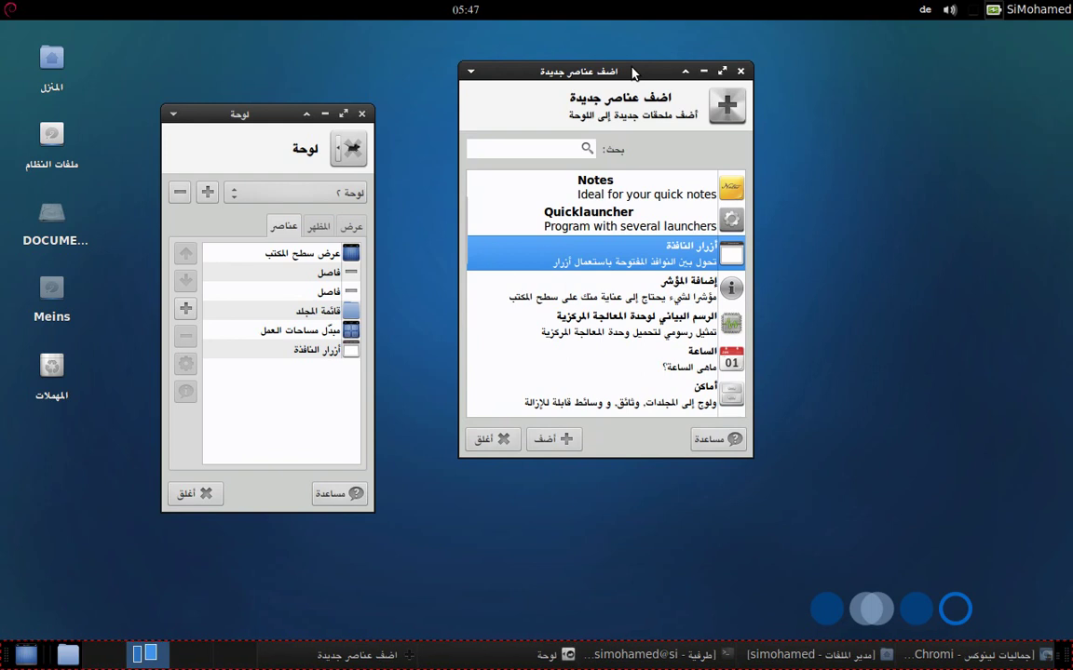
pyautogui.click(741, 72)
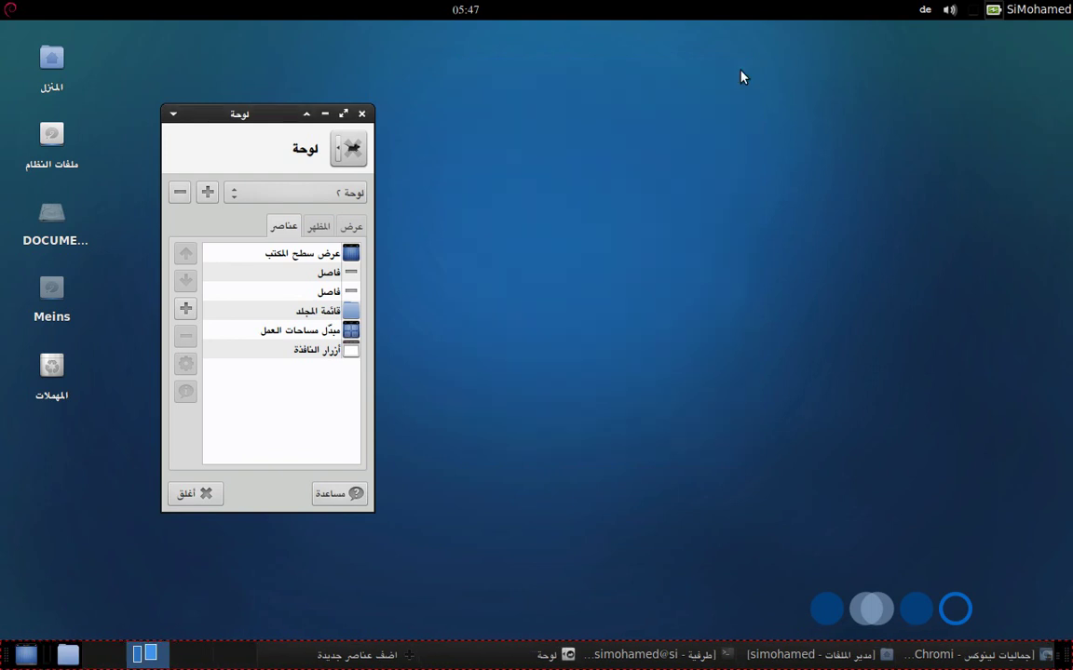
# Step: Shift the panel dialog towards the middle of the desktop and test the show desktop item by hiding and restoring the windows
pyautogui.click(85, 659)
pyautogui.click(317, 379)
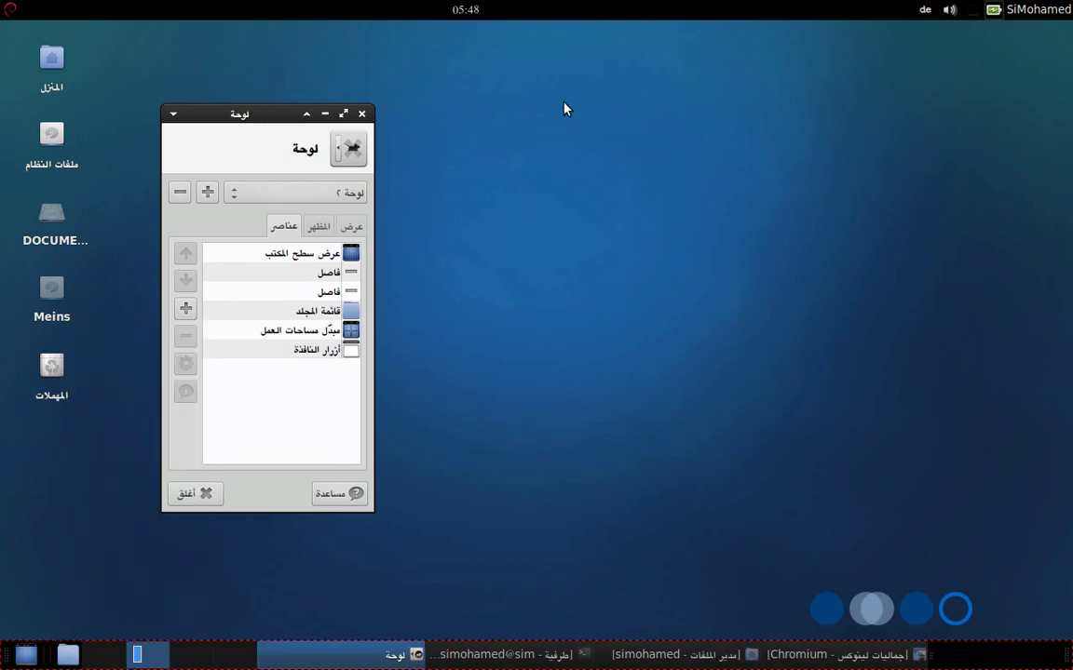
pyautogui.moveTo(243, 113); pyautogui.dragTo(527, 111)
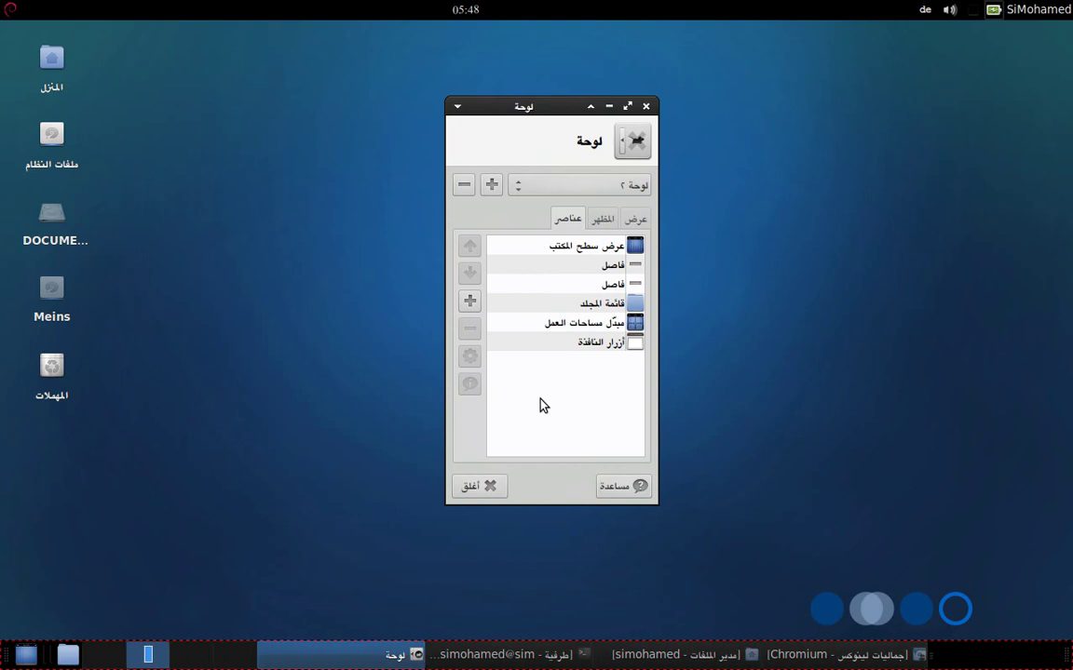
pyautogui.click(542, 246)
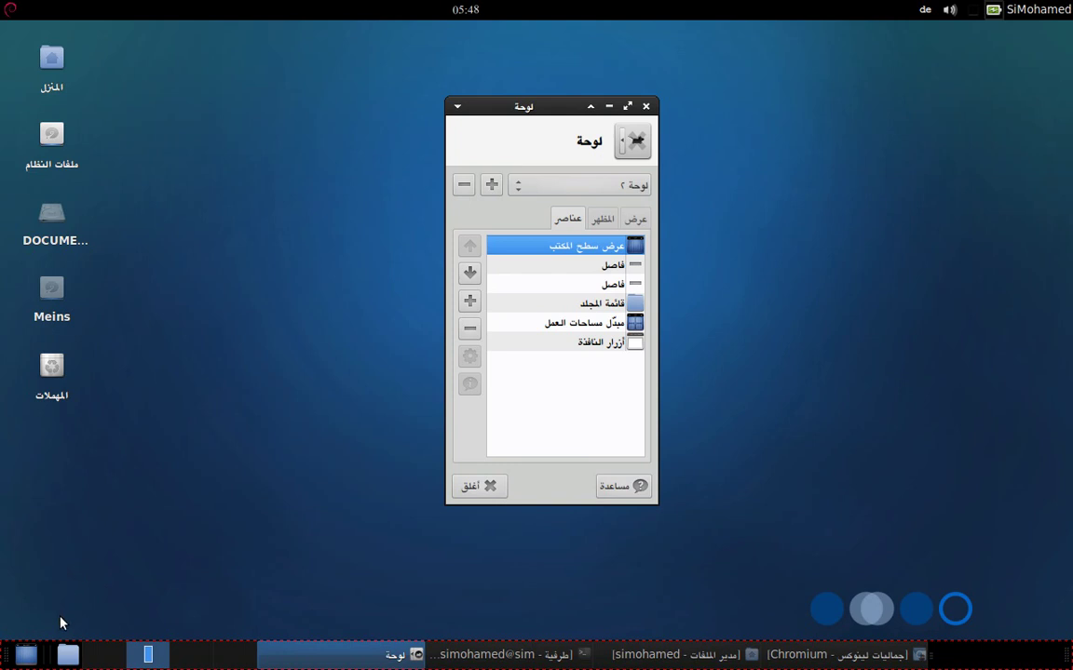
pyautogui.click(26, 654)
pyautogui.click(25, 654)
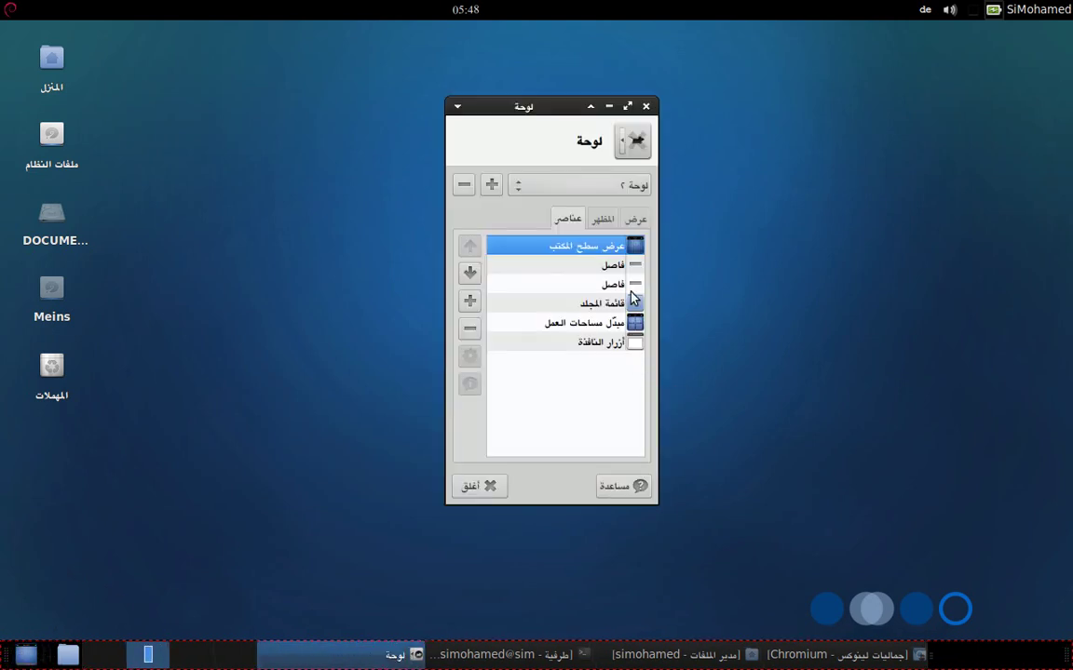
# Step: Move the folder menu (قائمة المجلد) up to directly below the show desktop item in the panel's item list
pyautogui.click(604, 304)
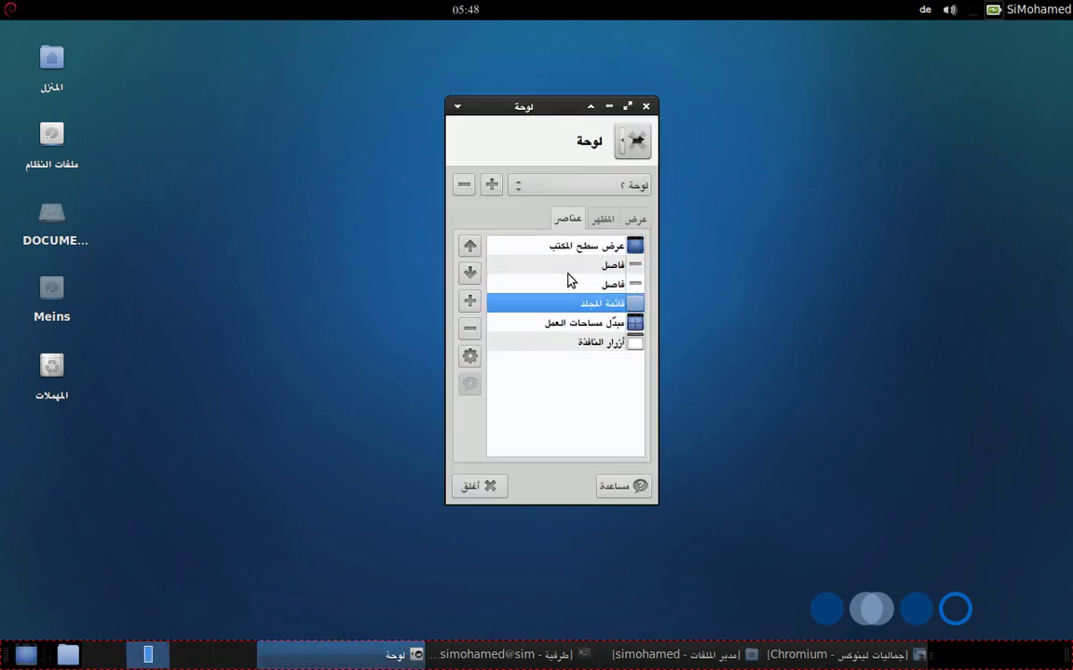
pyautogui.click(467, 249)
pyautogui.click(468, 250)
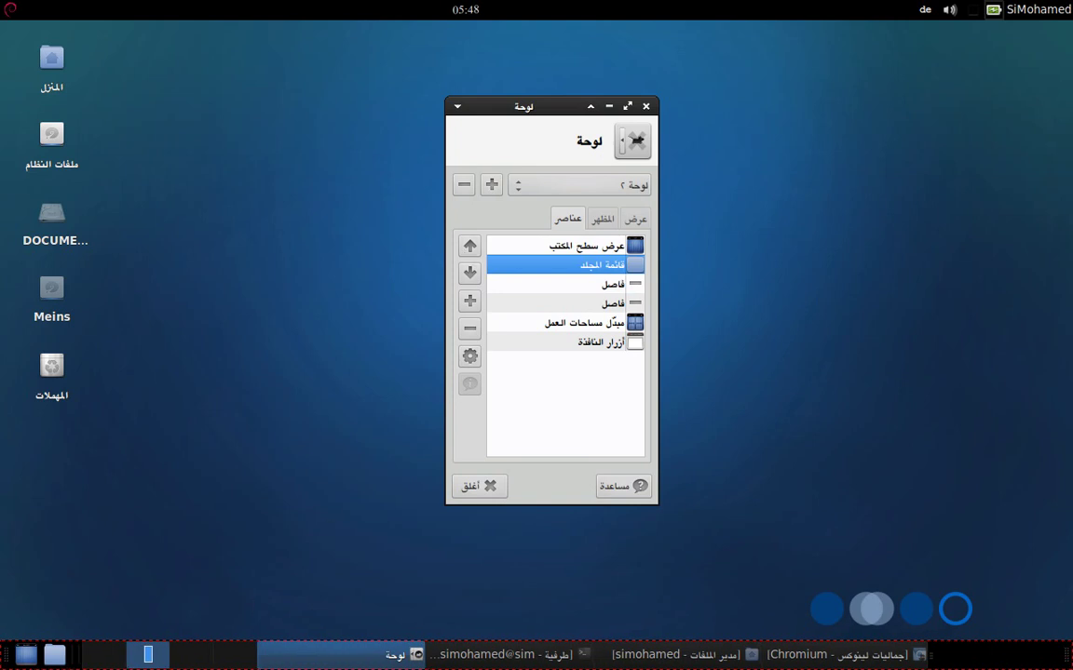
# Step: Test the folder menu by opening the home folder from it (افتح المجلد), and close the file manager
pyautogui.click(57, 657)
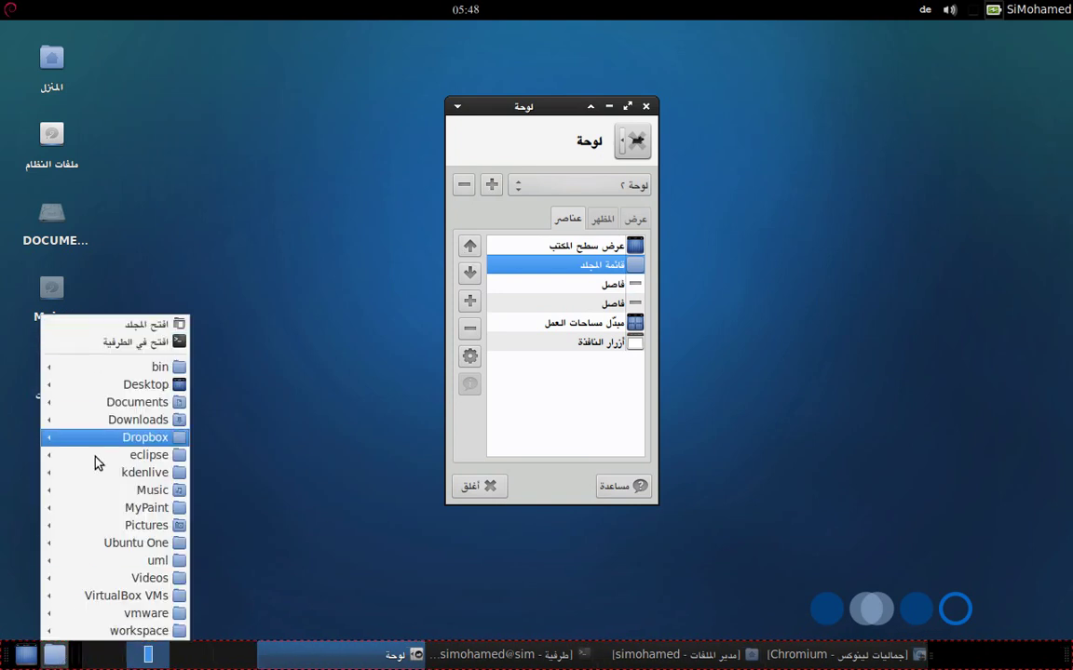
pyautogui.moveTo(110, 453)
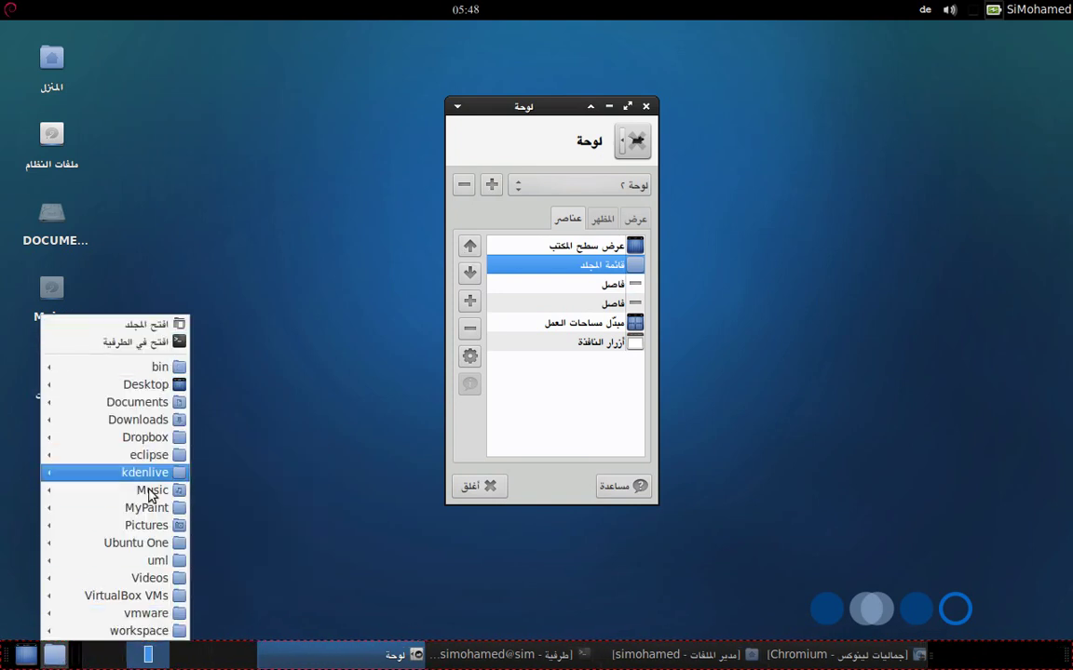
pyautogui.click(130, 324)
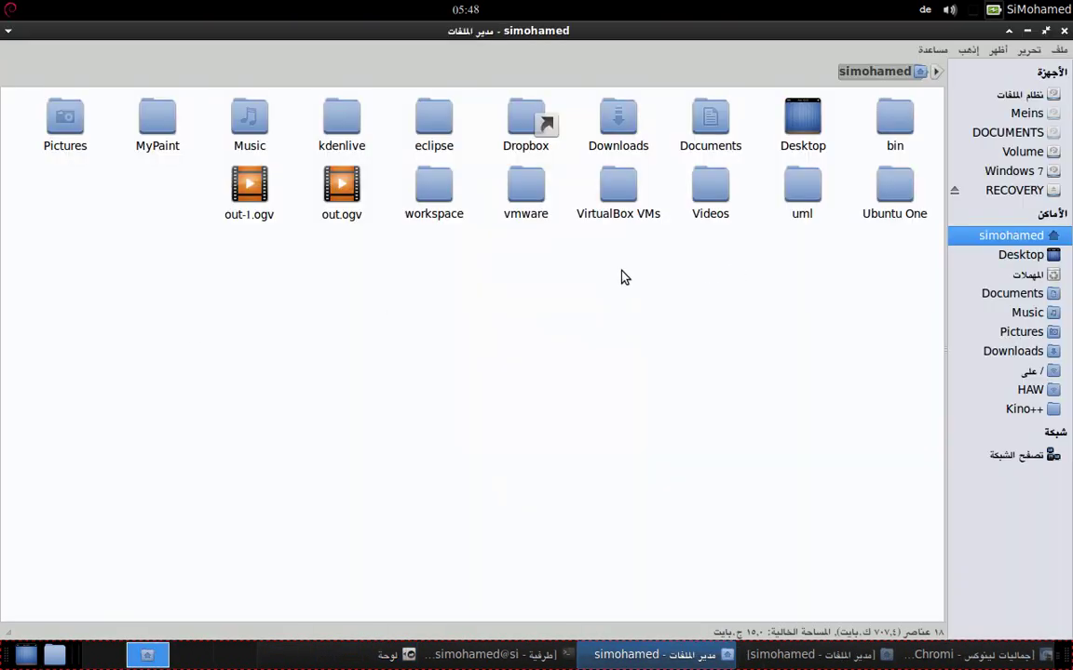
pyautogui.click(1063, 31)
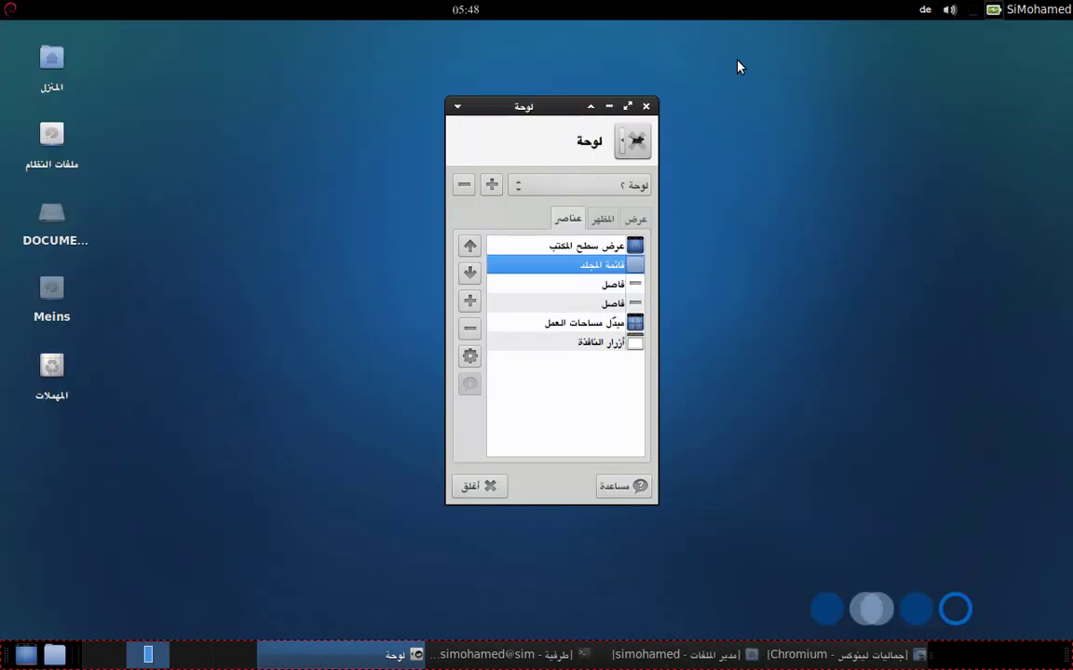
# Step: Set the first separator's style to transparent (شفاف) and make it expand (افرد)
pyautogui.click(584, 287)
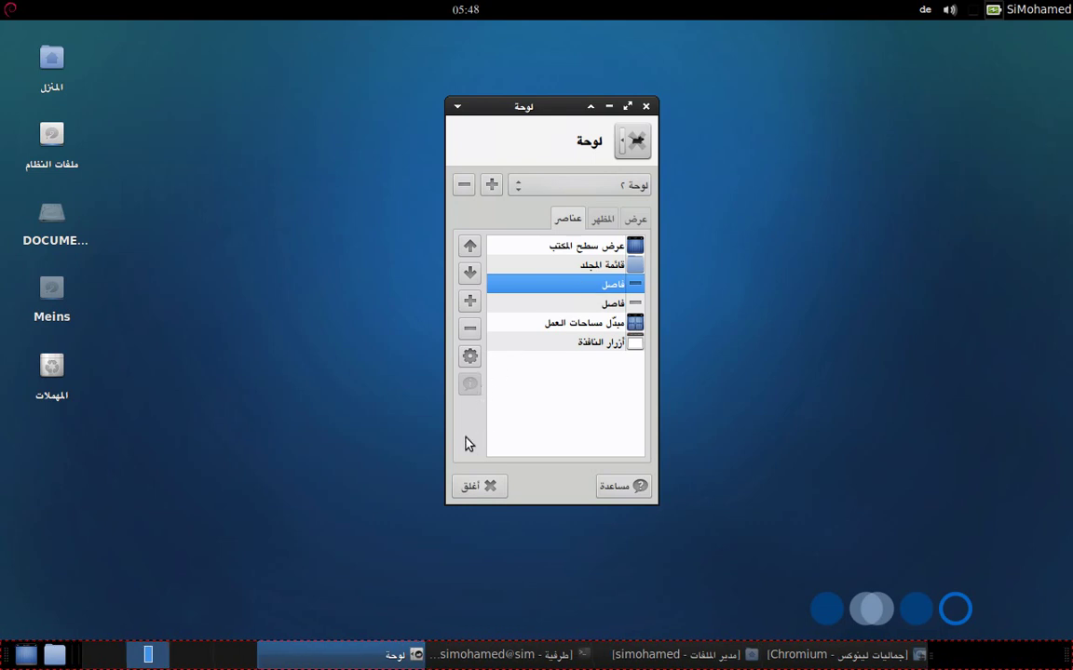
pyautogui.click(471, 359)
pyautogui.click(570, 370)
pyautogui.click(507, 350)
pyautogui.click(508, 364)
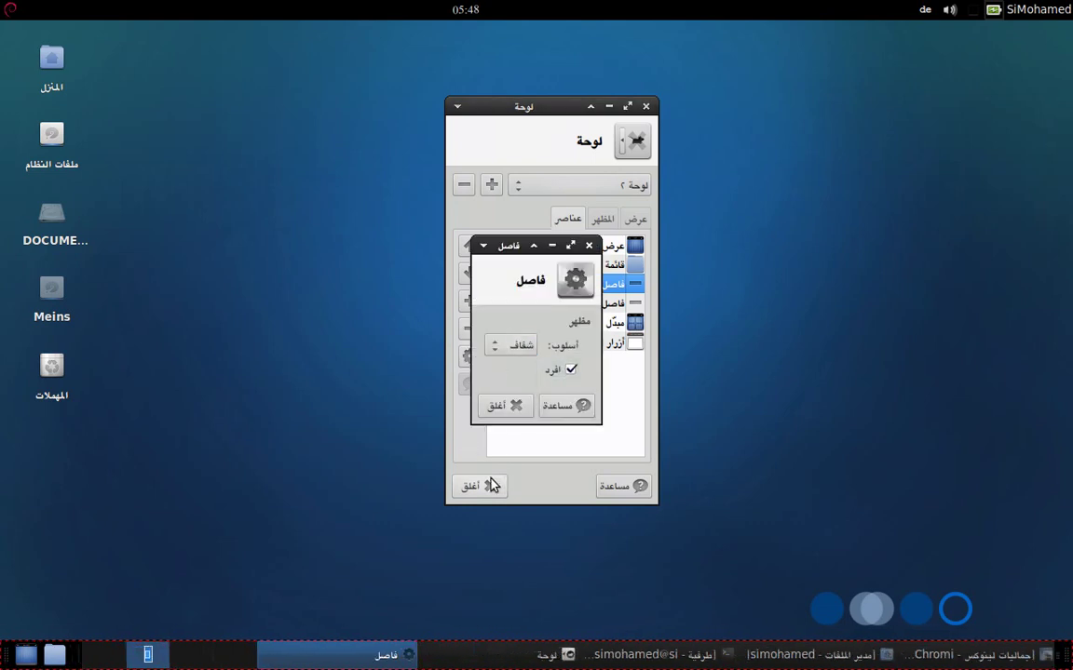
pyautogui.click(502, 406)
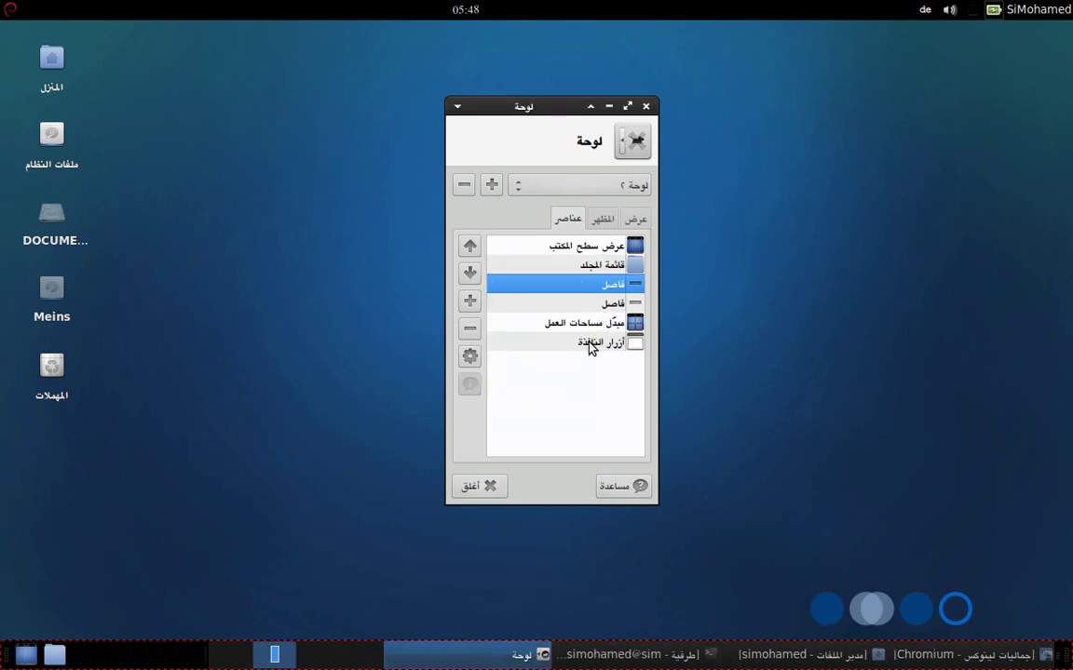
# Step: Move the window buttons (أزرار النافذة) up to directly below the folder menu in the panel's item list
pyautogui.click(588, 345)
pyautogui.click(469, 246)
pyautogui.click(469, 246)
pyautogui.click(469, 245)
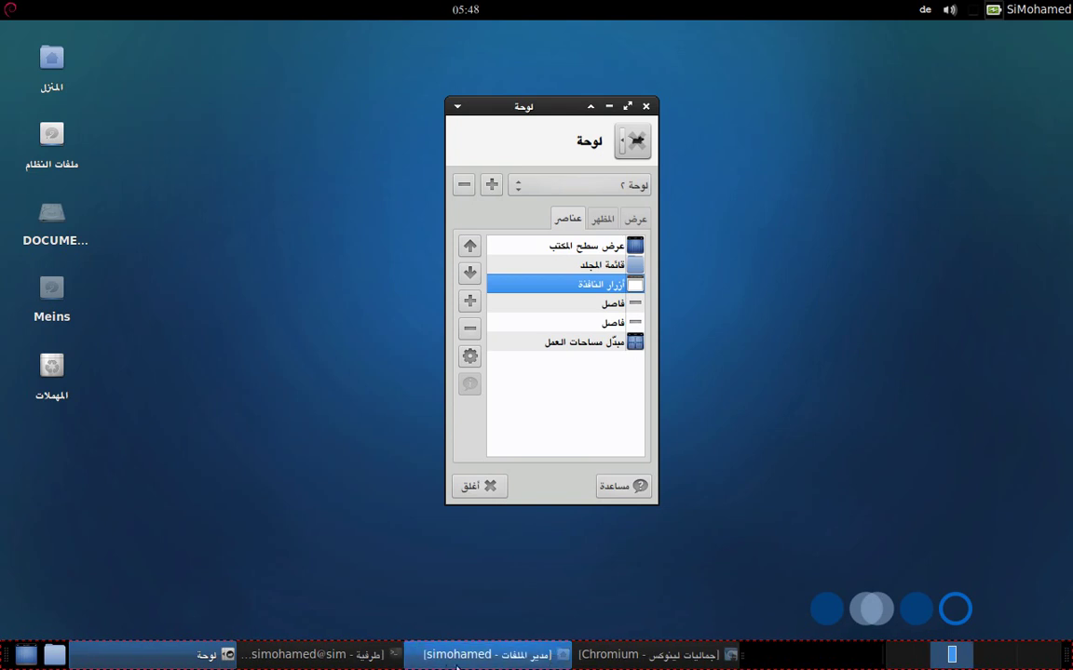
# Step: Test the window buttons by switching between the browser and terminal windows, and minimise the terminal
pyautogui.scroll(-3, 456, 654)
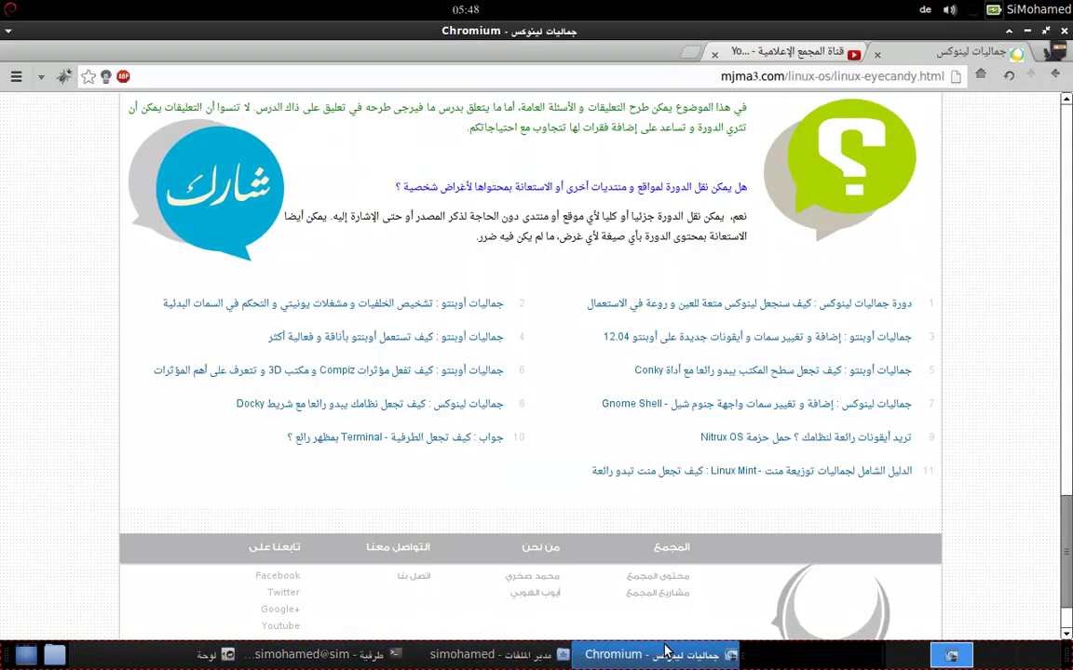
pyautogui.click(664, 655)
pyautogui.click(494, 655)
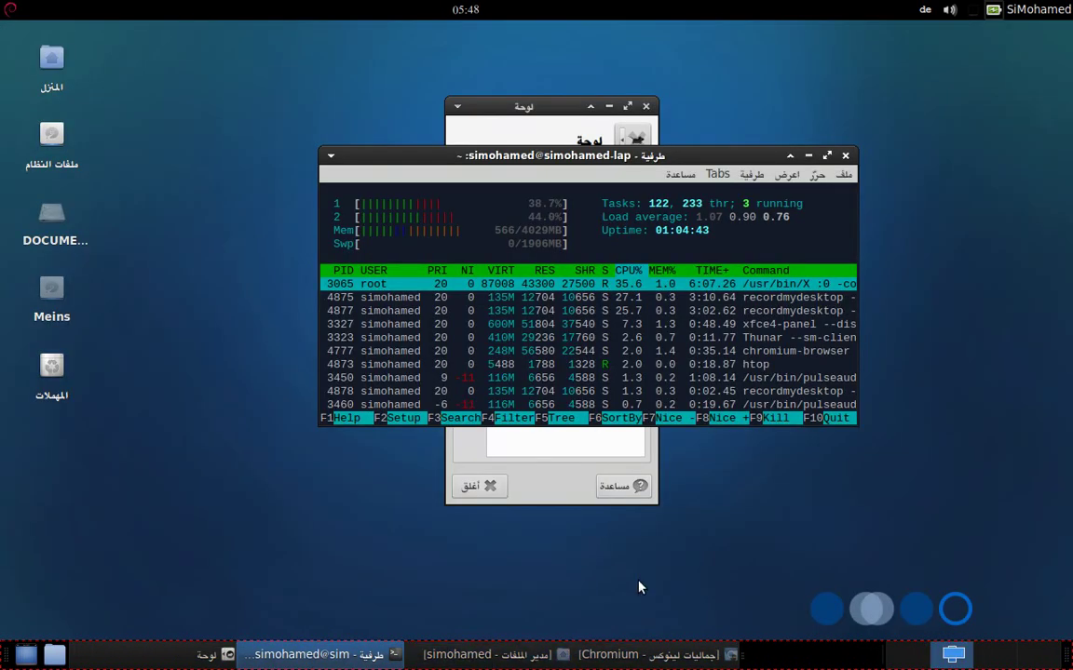
pyautogui.click(805, 157)
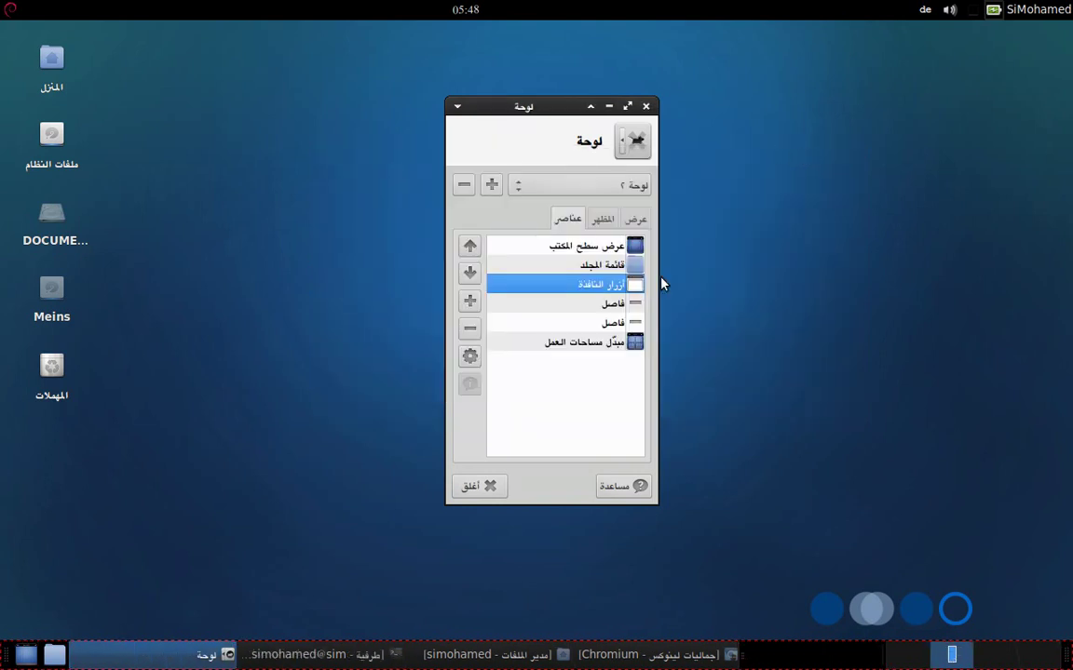
# Step: Turn off the button labels (عرض تسمية الأزرار) for the window buttons, and move the item below the first separator
pyautogui.click(470, 356)
pyautogui.moveTo(537, 130); pyautogui.dragTo(308, 99)
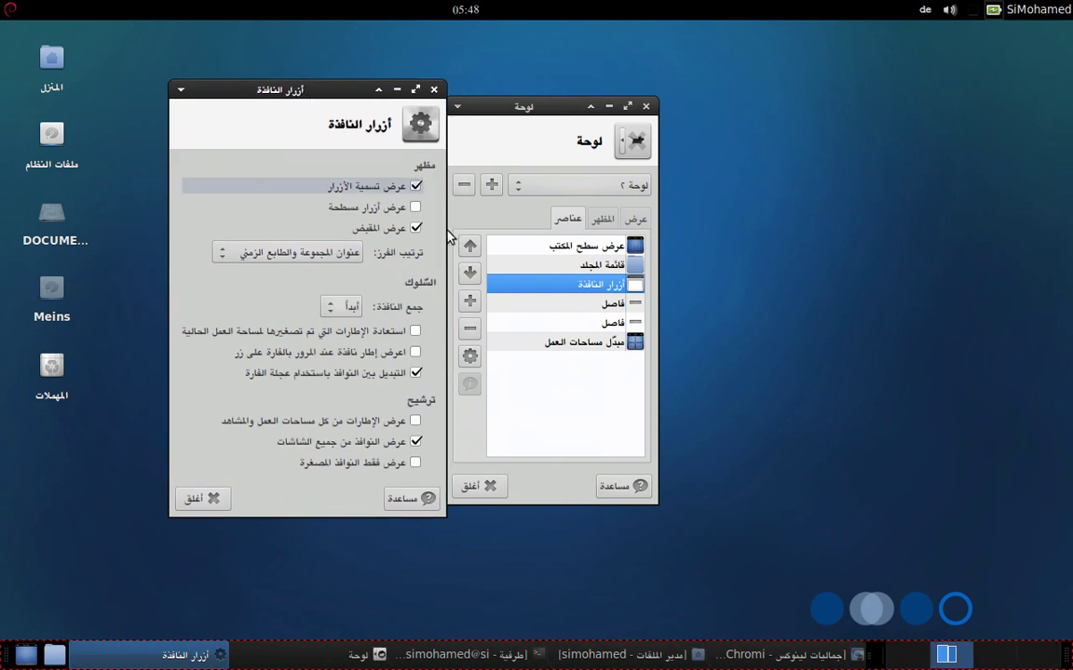
pyautogui.moveTo(537, 106); pyautogui.dragTo(714, 98)
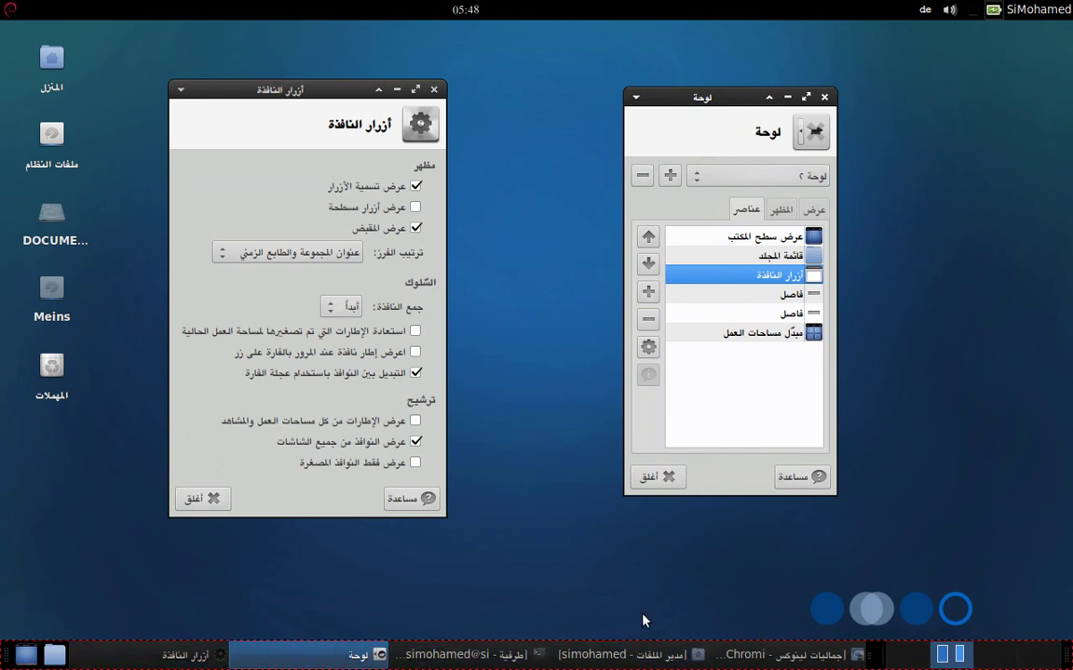
pyautogui.click(416, 188)
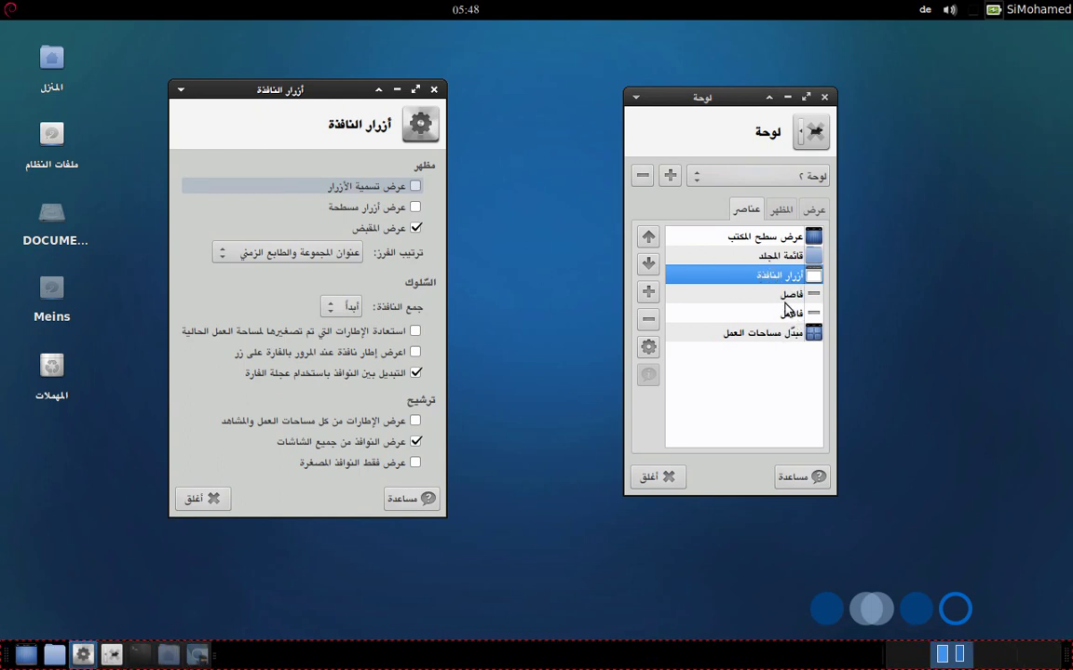
pyautogui.click(648, 264)
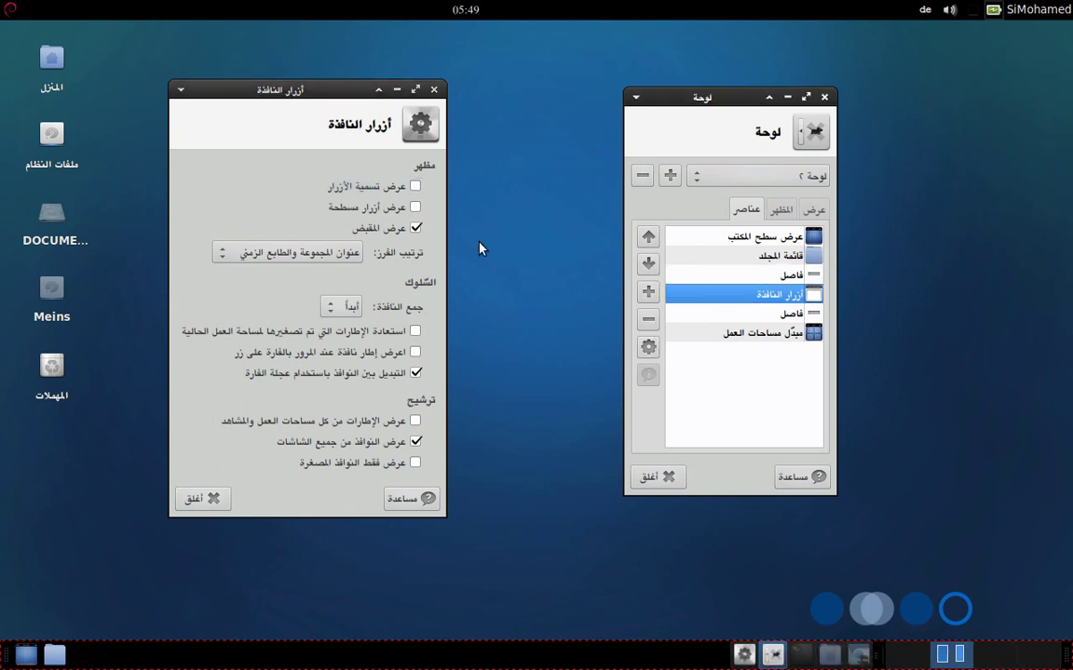
# Step: Hide the window buttons' handle (عرض المقبض) and enable flat buttons (عرض أزرار مسطحة)
pyautogui.moveTo(342, 90); pyautogui.dragTo(376, 94)
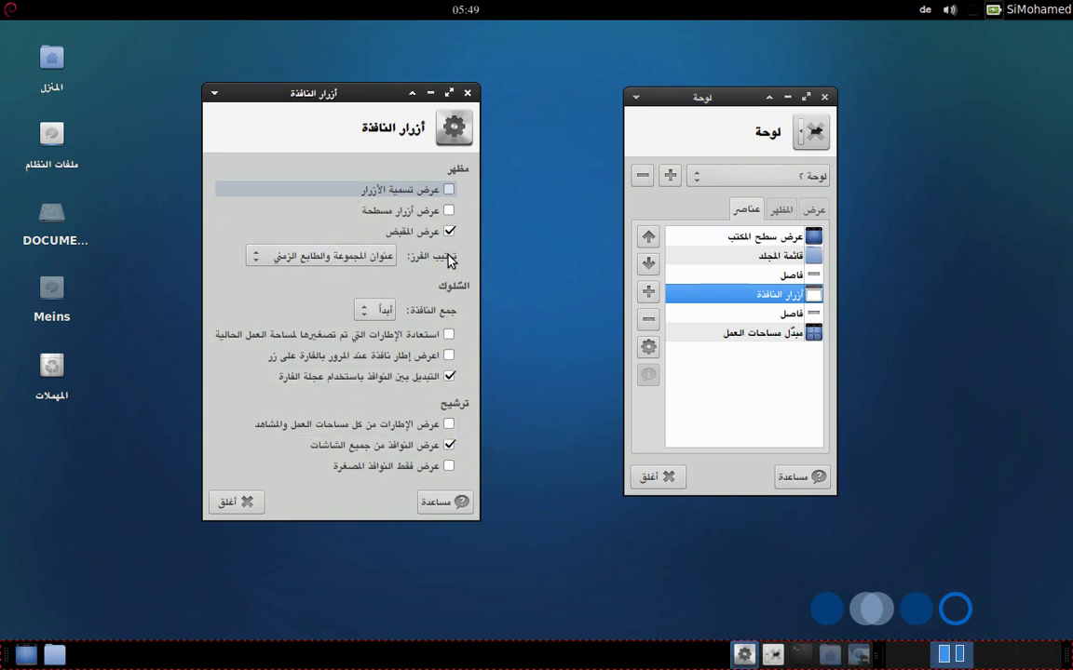
pyautogui.click(449, 232)
pyautogui.click(448, 231)
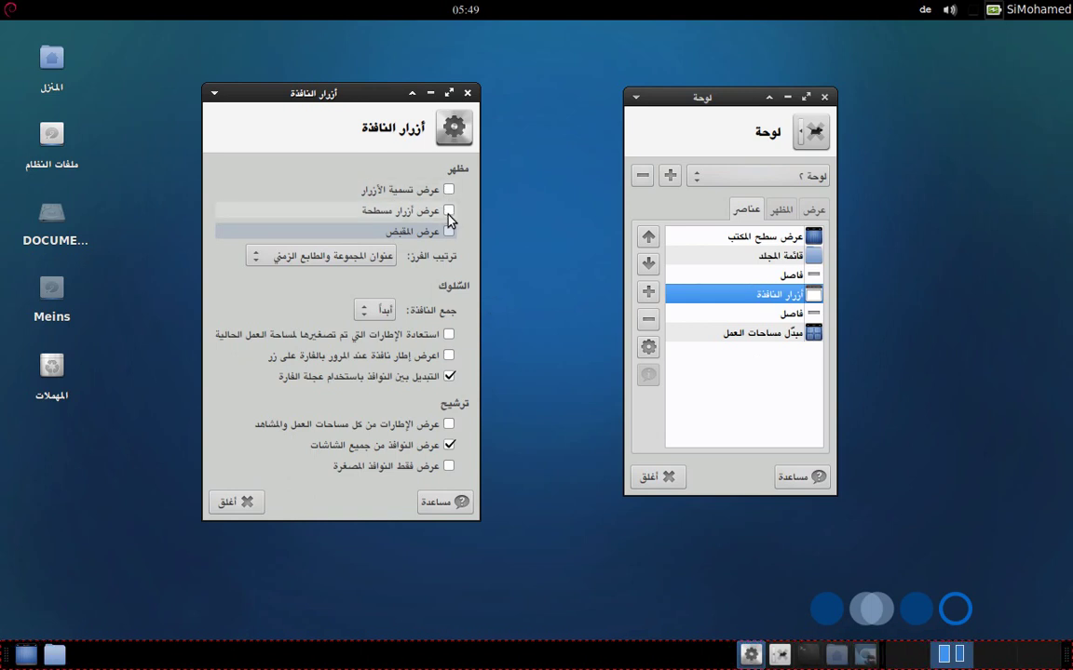
pyautogui.moveTo(370, 93); pyautogui.dragTo(382, 89)
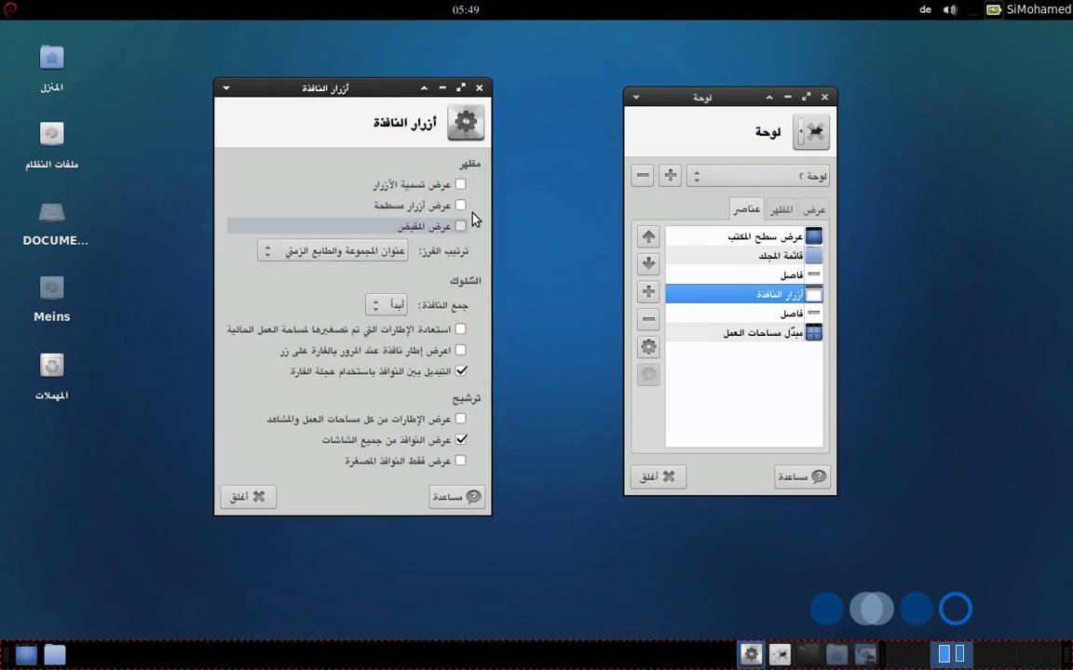
pyautogui.click(460, 206)
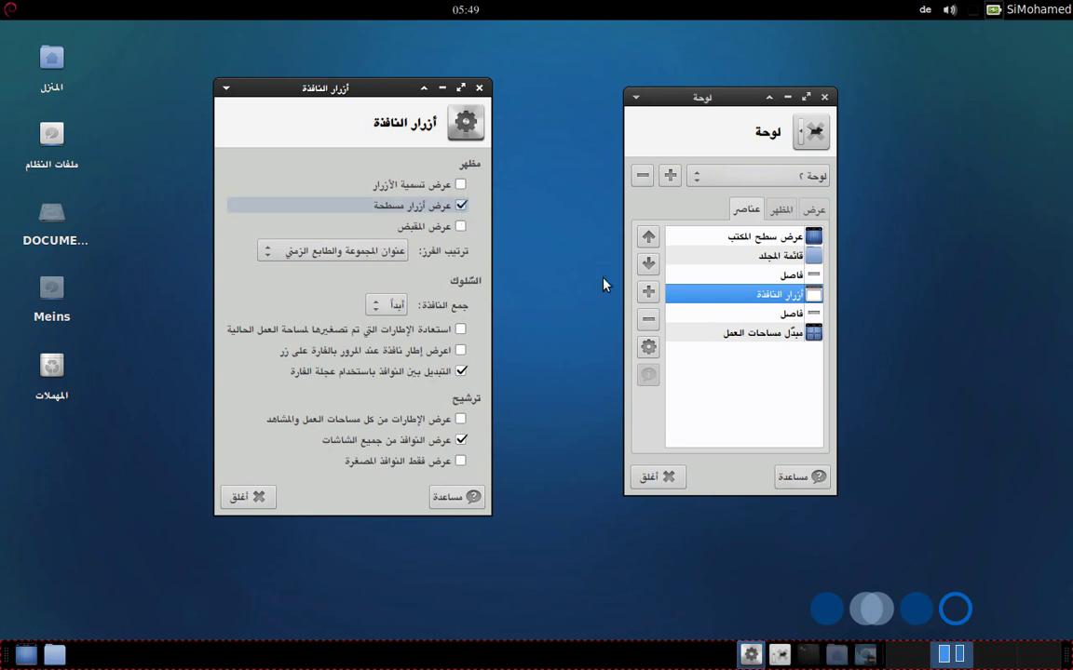
pyautogui.click(460, 205)
pyautogui.click(460, 205)
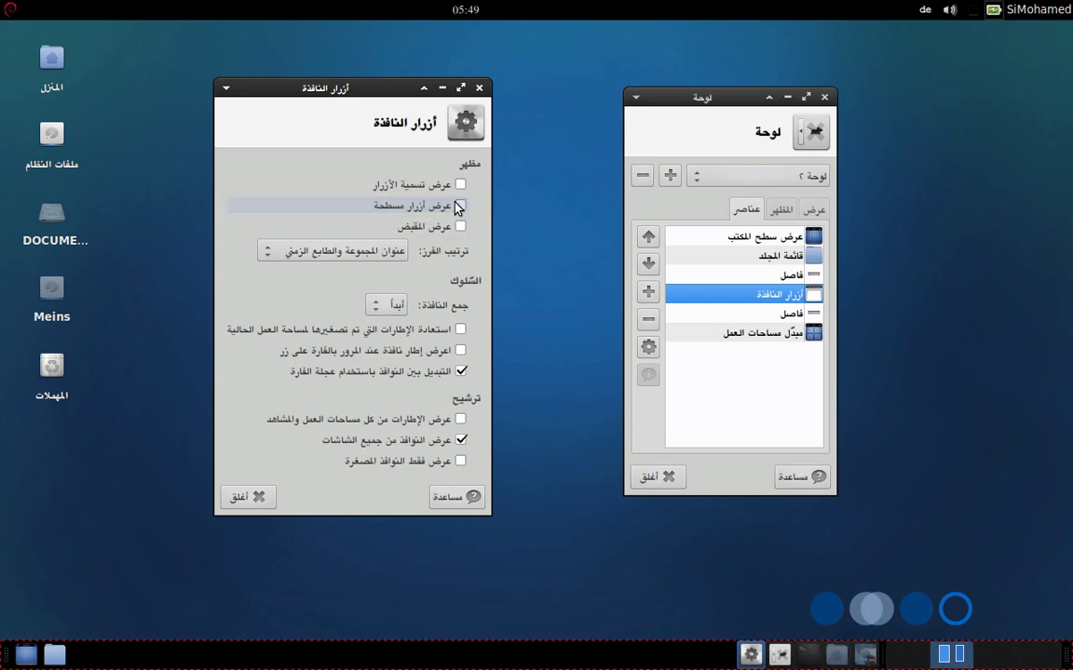
pyautogui.moveTo(359, 87); pyautogui.dragTo(389, 88)
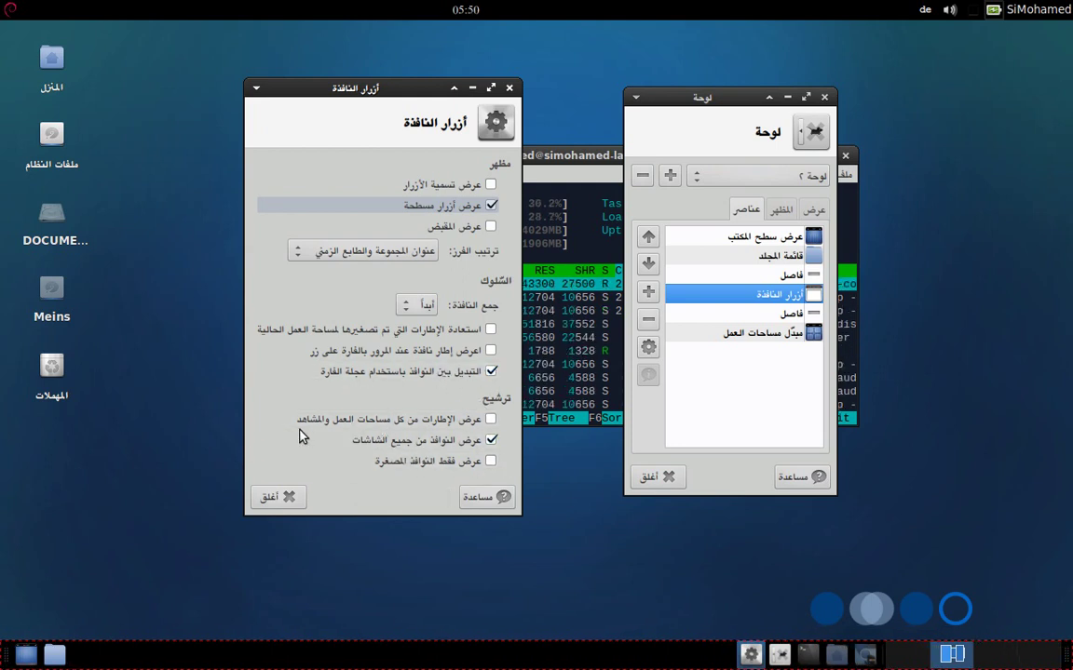
# Step: Check the window buttons from the neighbouring workspace and return, clearing away the window buttons settings and the terminal window
pyautogui.click(998, 653)
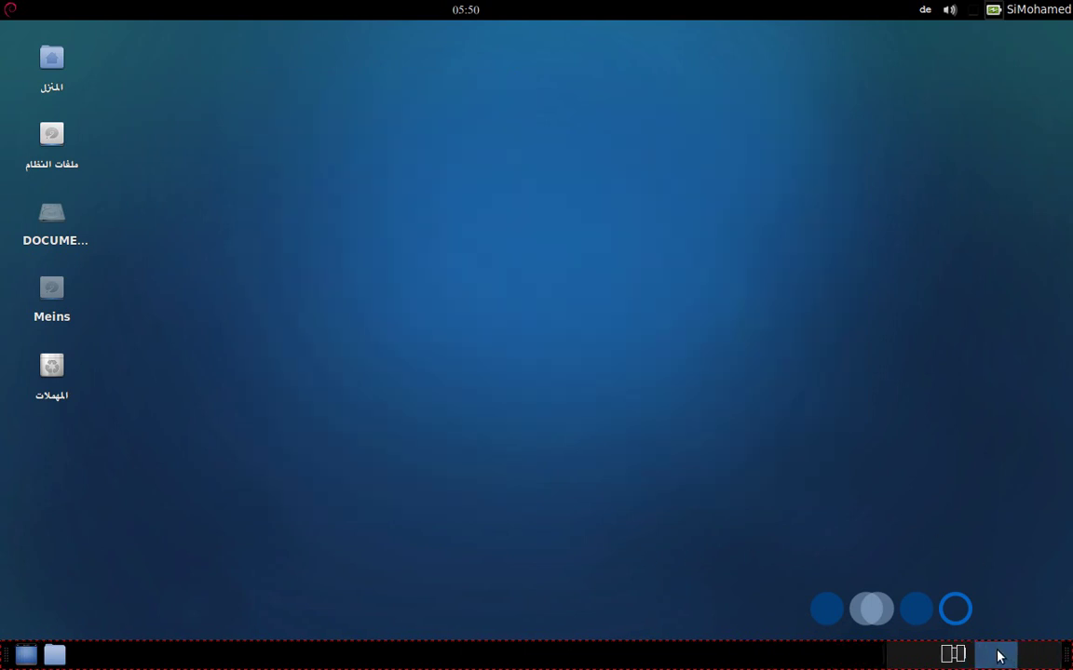
pyautogui.click(945, 656)
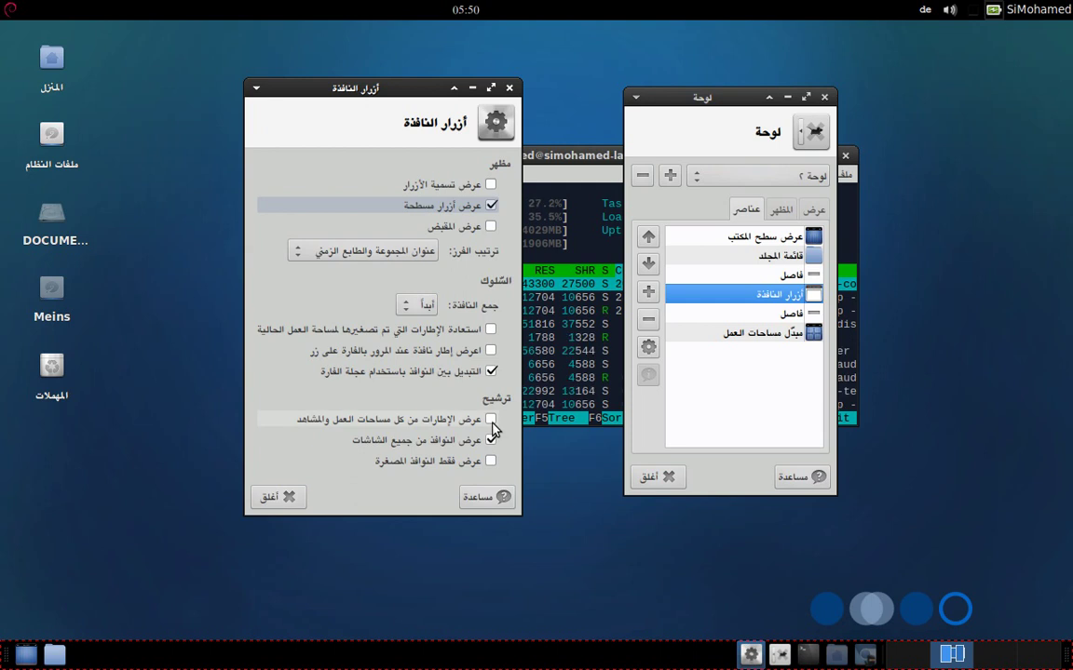
pyautogui.moveTo(372, 88); pyautogui.dragTo(390, 85)
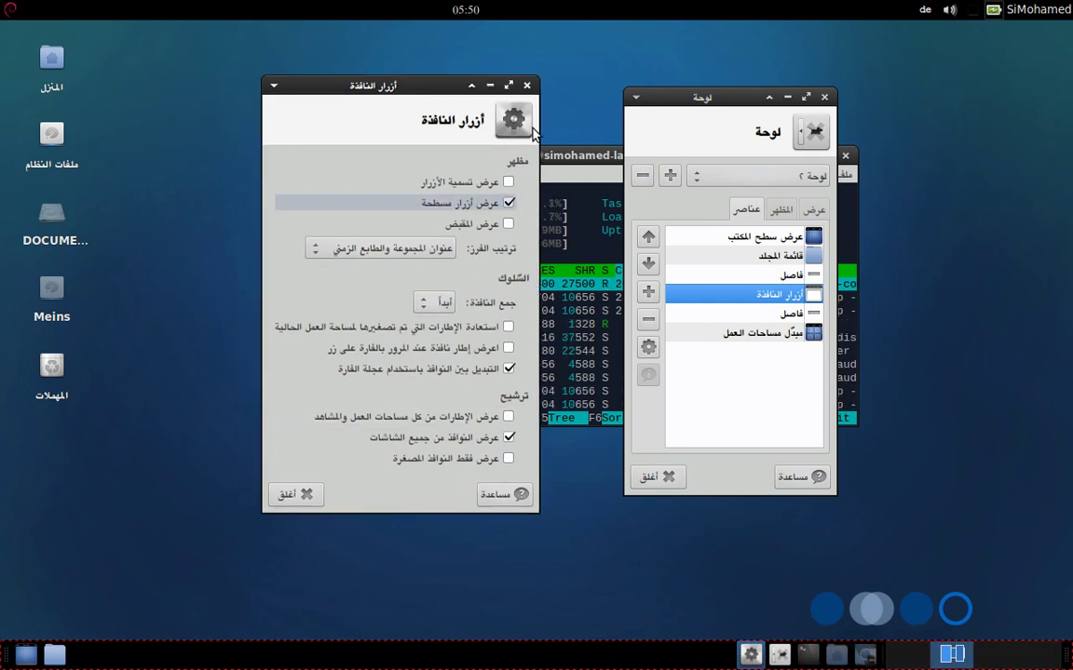
pyautogui.click(527, 85)
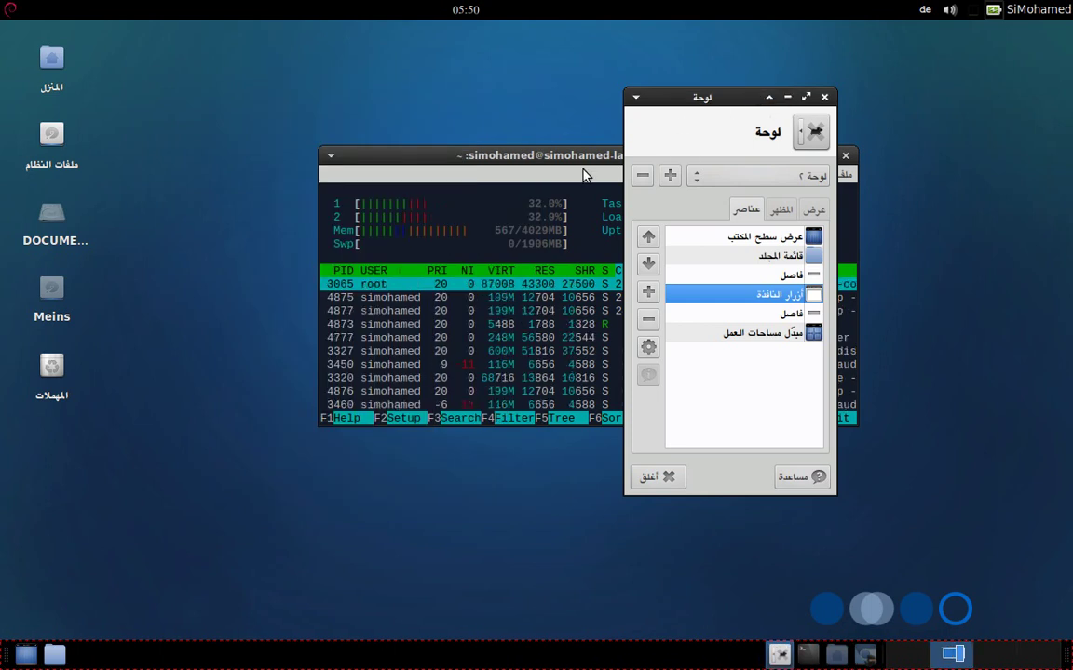
pyautogui.click(585, 175)
pyautogui.click(725, 139)
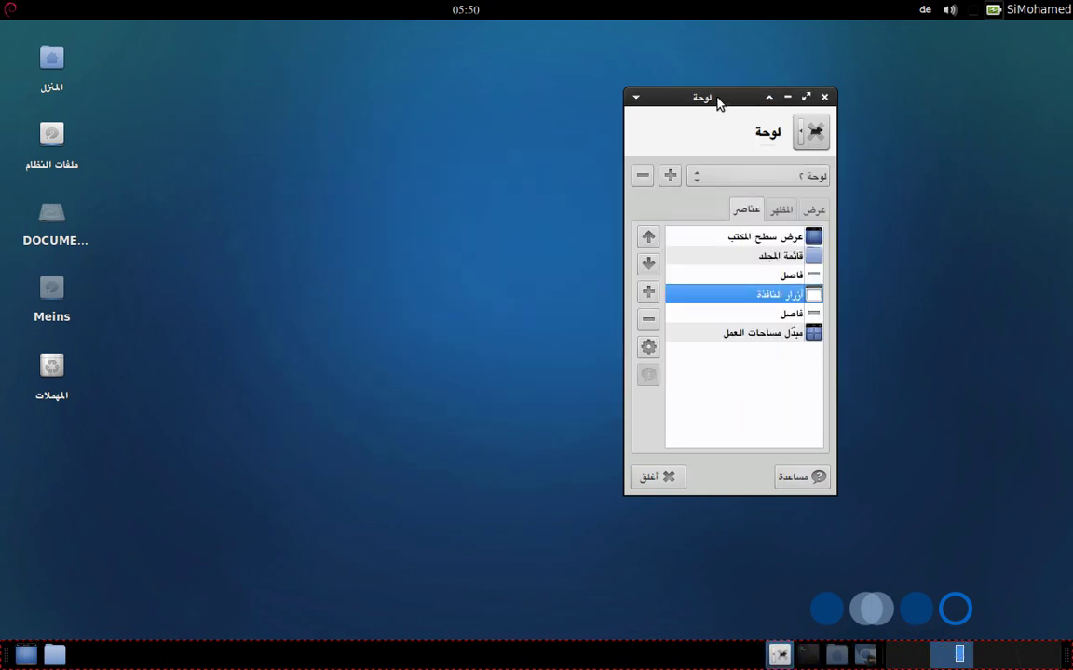
pyautogui.moveTo(717, 102); pyautogui.dragTo(427, 111)
pyautogui.click(471, 341)
pyautogui.click(358, 355)
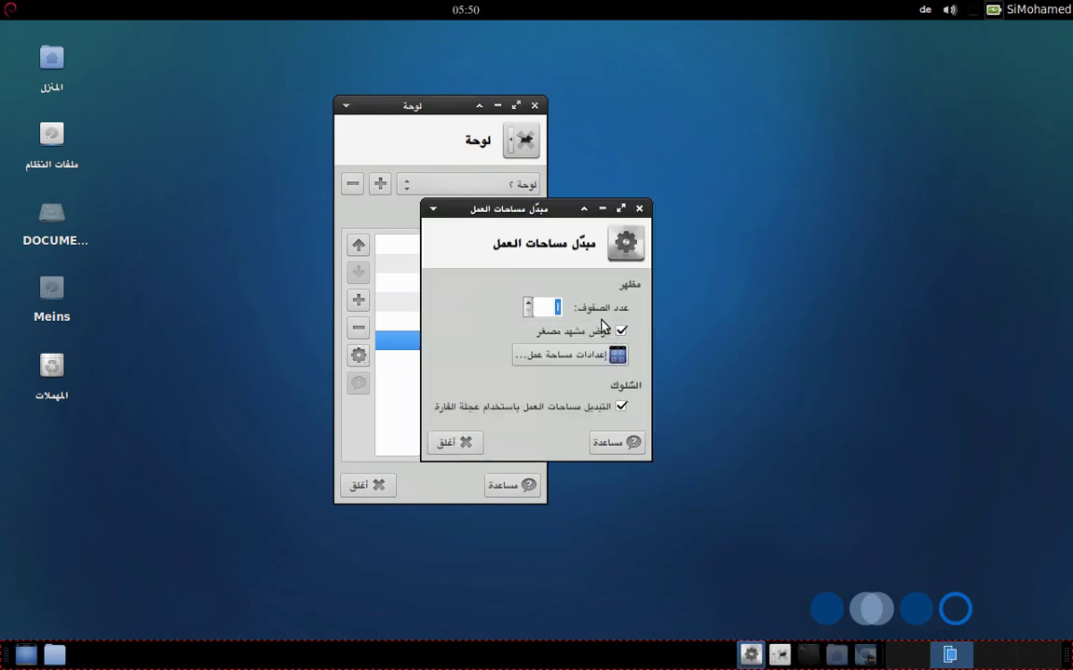
pyautogui.click(639, 208)
# Step: Set the second separator's style to transparent (شفاف) and make it expand (افرد)
pyautogui.click(489, 326)
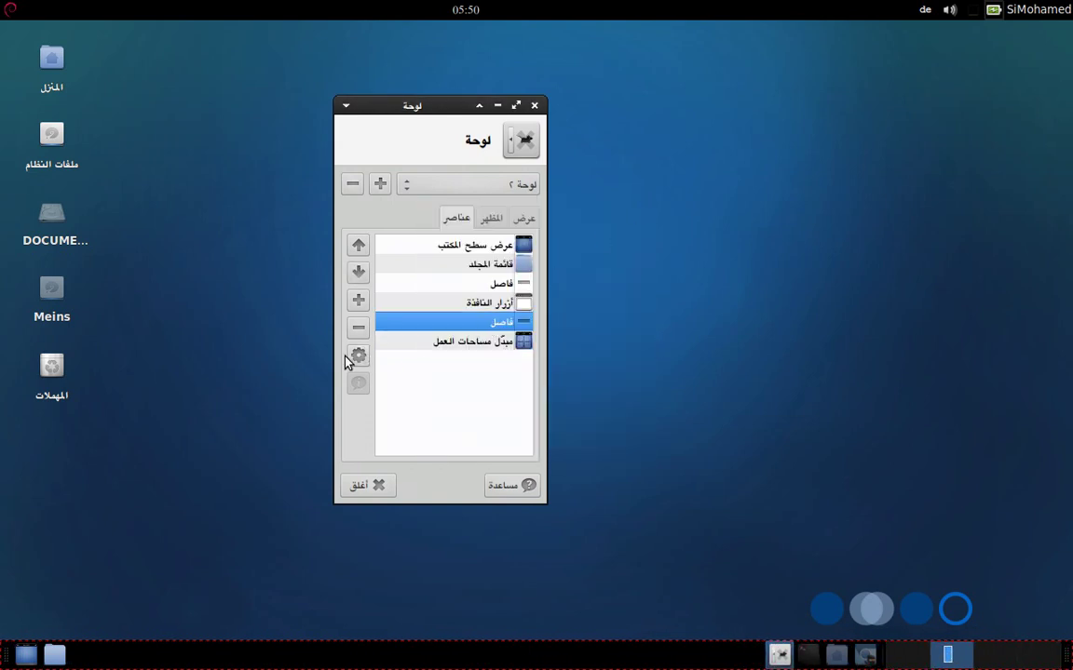
pyautogui.click(358, 355)
pyautogui.click(520, 345)
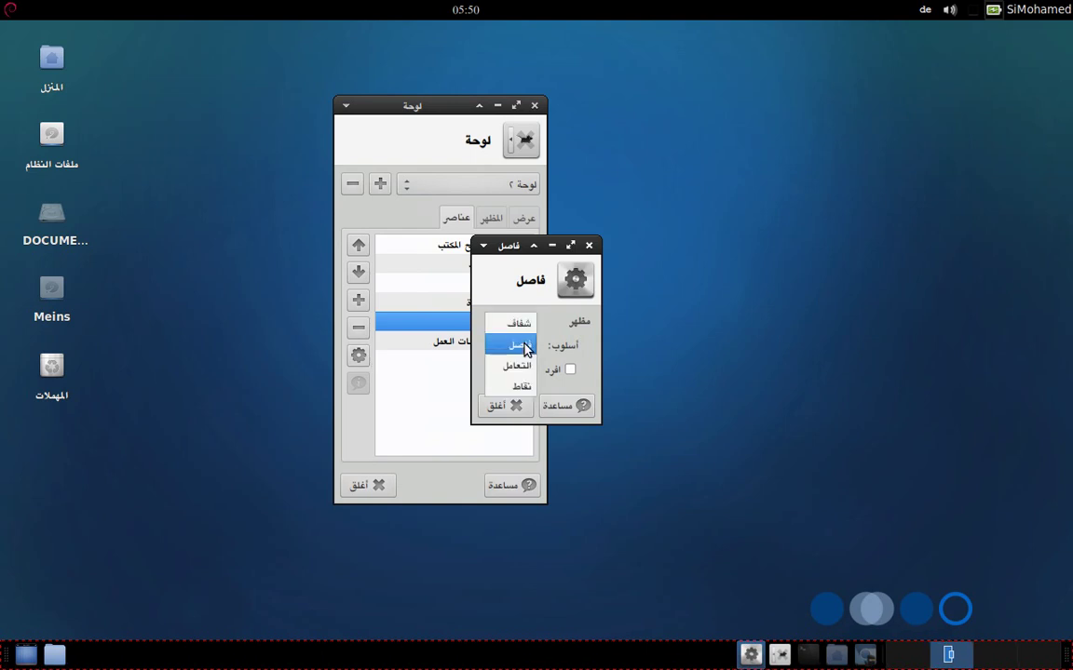
pyautogui.click(519, 323)
pyautogui.click(570, 369)
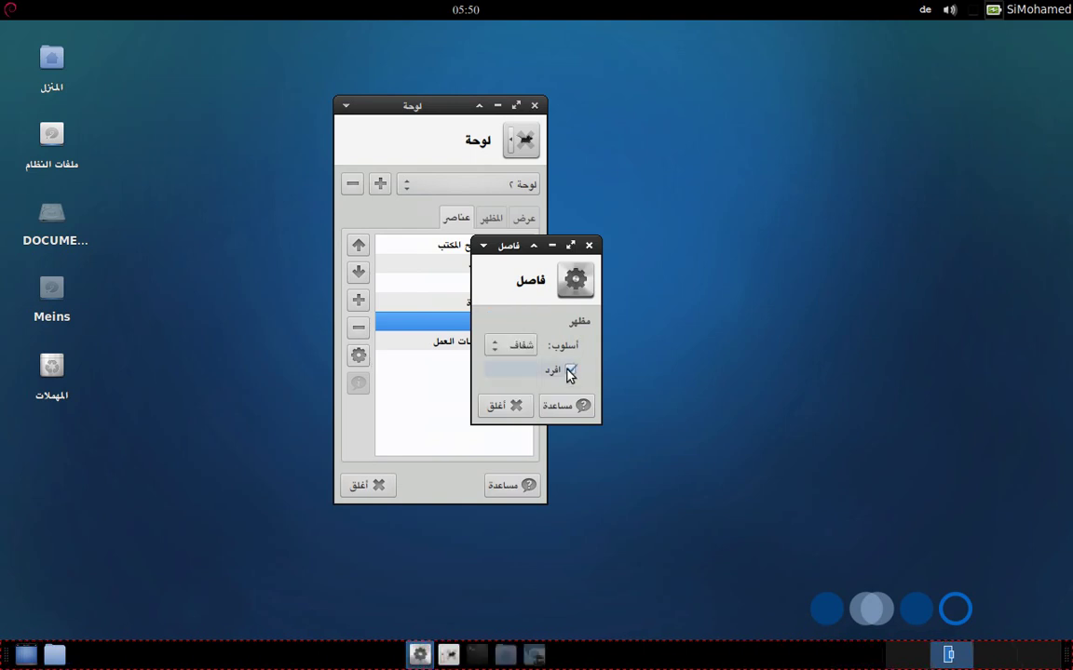
pyautogui.click(496, 408)
# Step: Turn off the miniature view (عرض مشهد مصغر) of the workspace switcher and open the workspace settings from its properties
pyautogui.moveTo(408, 105); pyautogui.dragTo(556, 71)
pyautogui.click(649, 312)
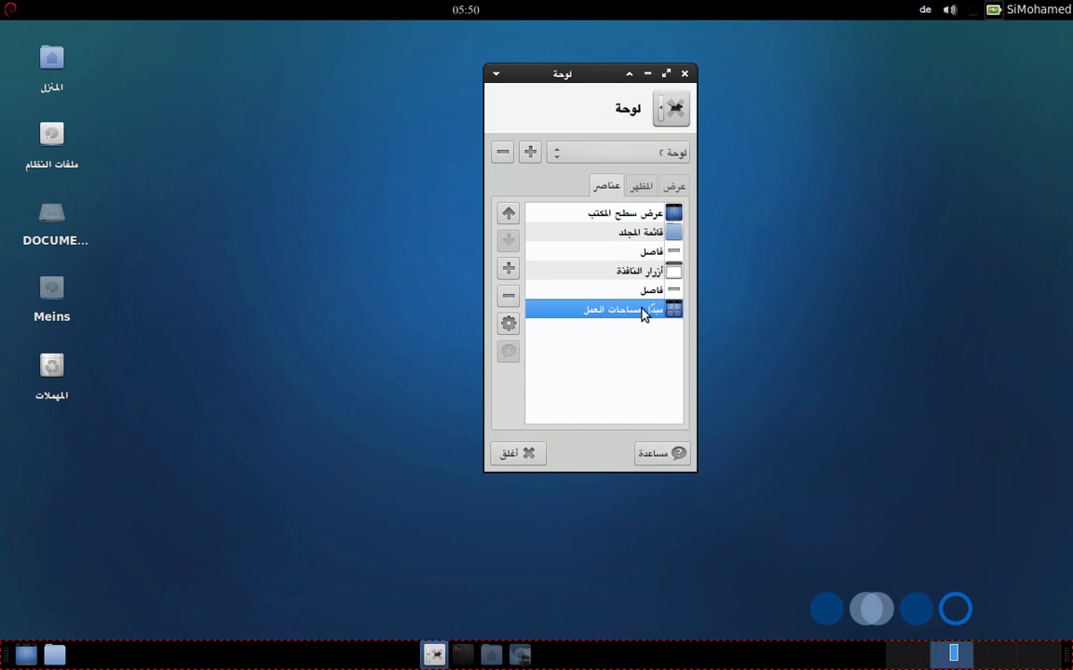
pyautogui.click(510, 325)
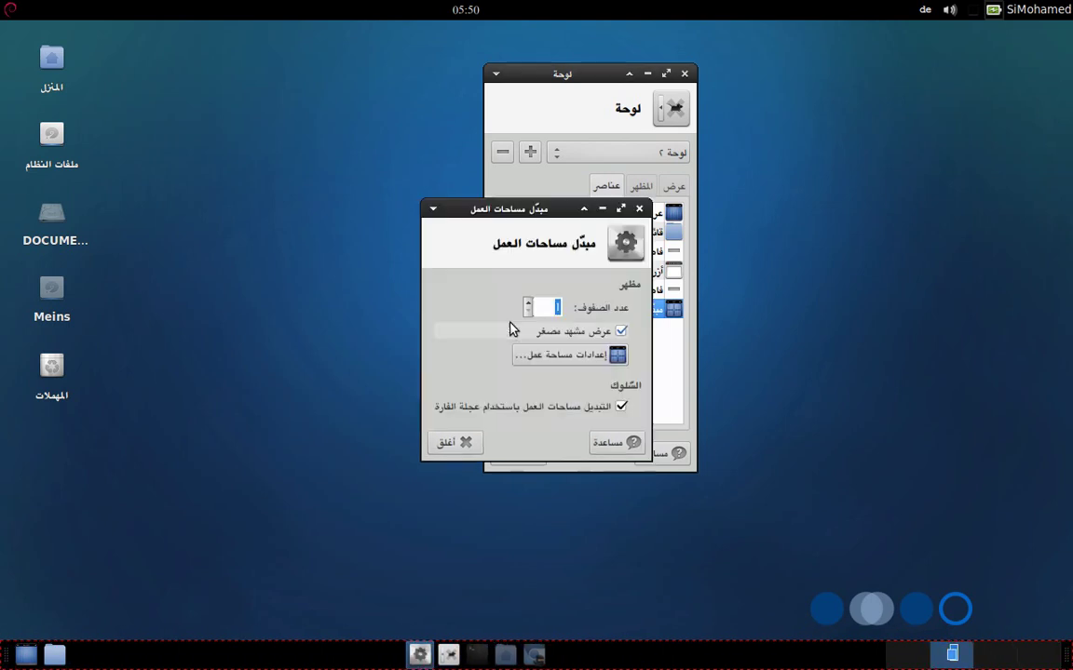
pyautogui.moveTo(508, 209); pyautogui.dragTo(347, 128)
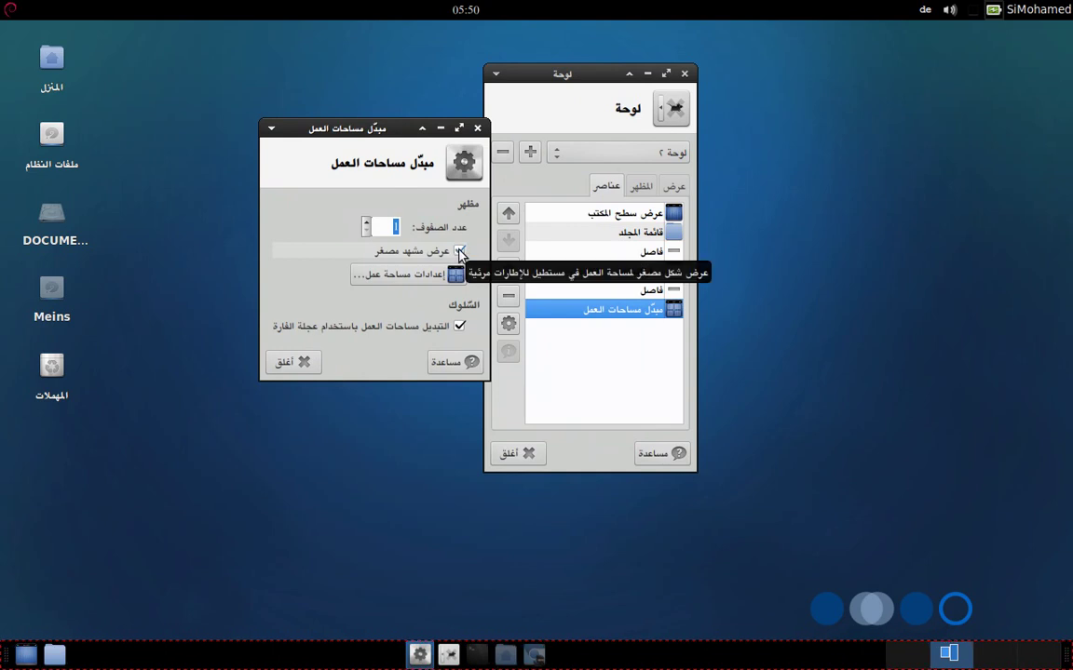
pyautogui.moveTo(364, 129); pyautogui.dragTo(436, 209)
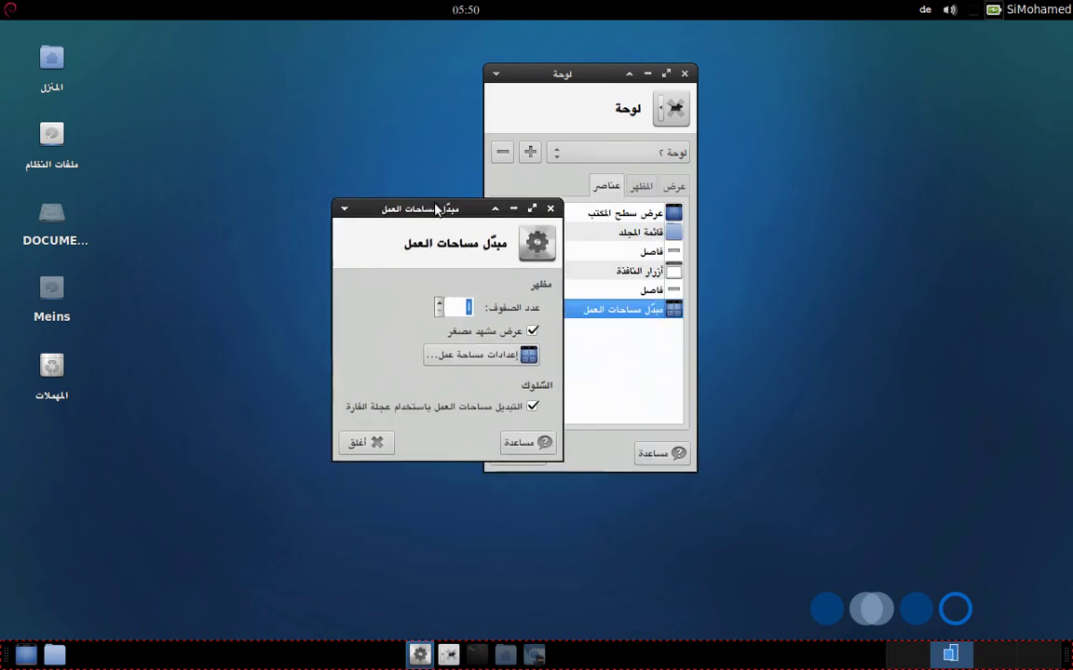
pyautogui.click(532, 331)
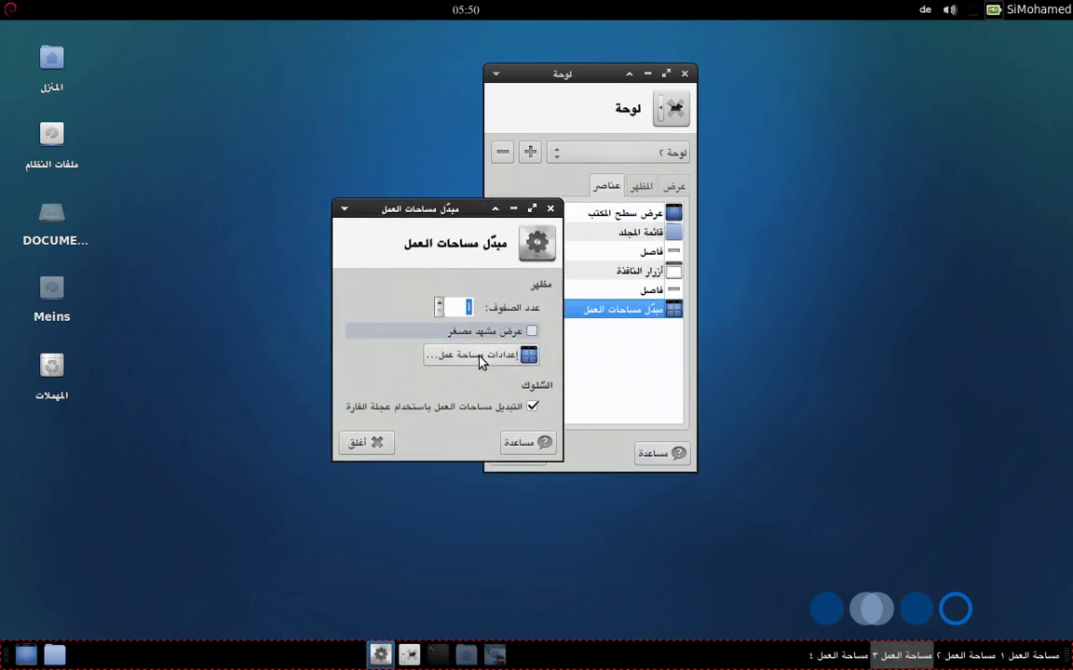
pyautogui.click(481, 354)
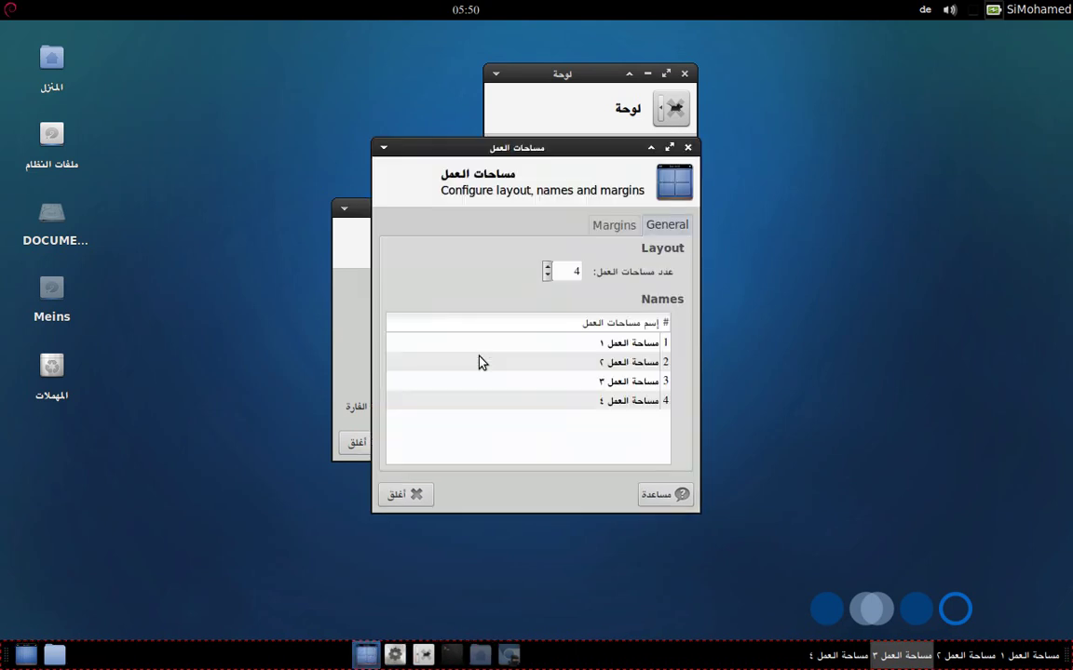
# Step: Try raising the number of workspaces to 5, and set it back to 4
pyautogui.moveTo(587, 159); pyautogui.dragTo(578, 145)
pyautogui.click(542, 253)
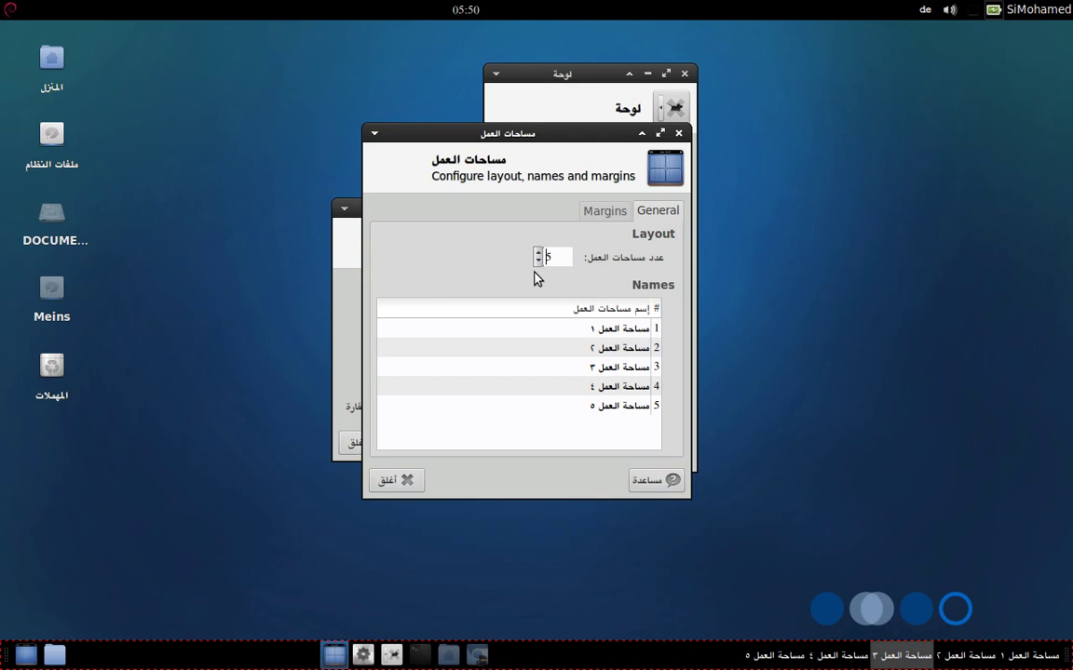
pyautogui.click(538, 260)
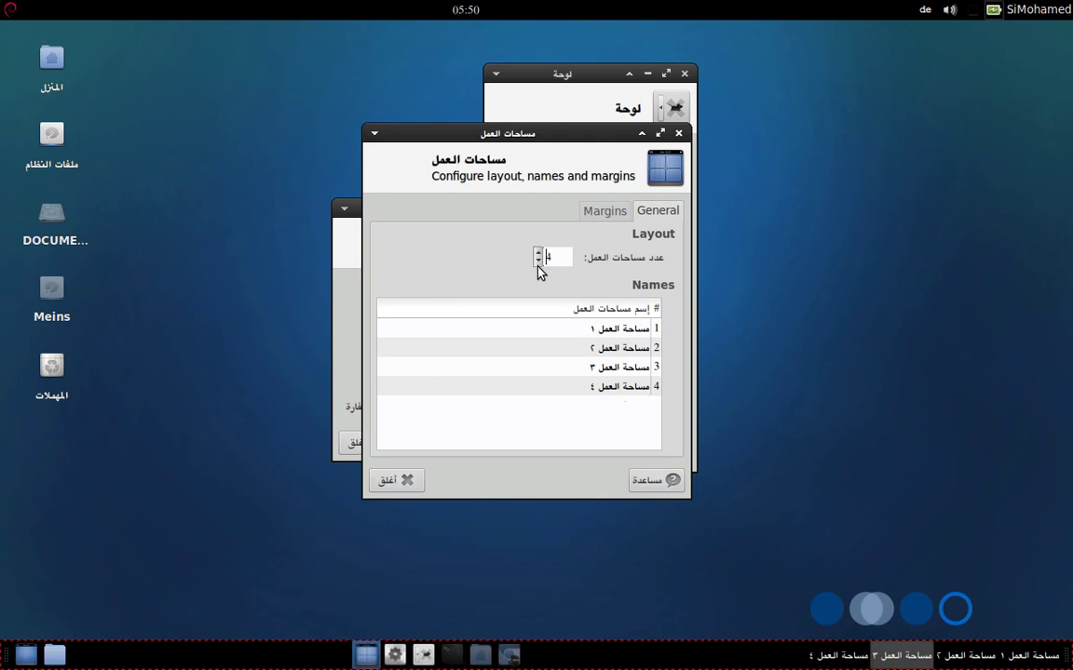
# Step: Rename the four workspaces as 1, 2, 3 and 4, and close the workspace and switcher settings
pyautogui.click(617, 330)
pyautogui.click(614, 333)
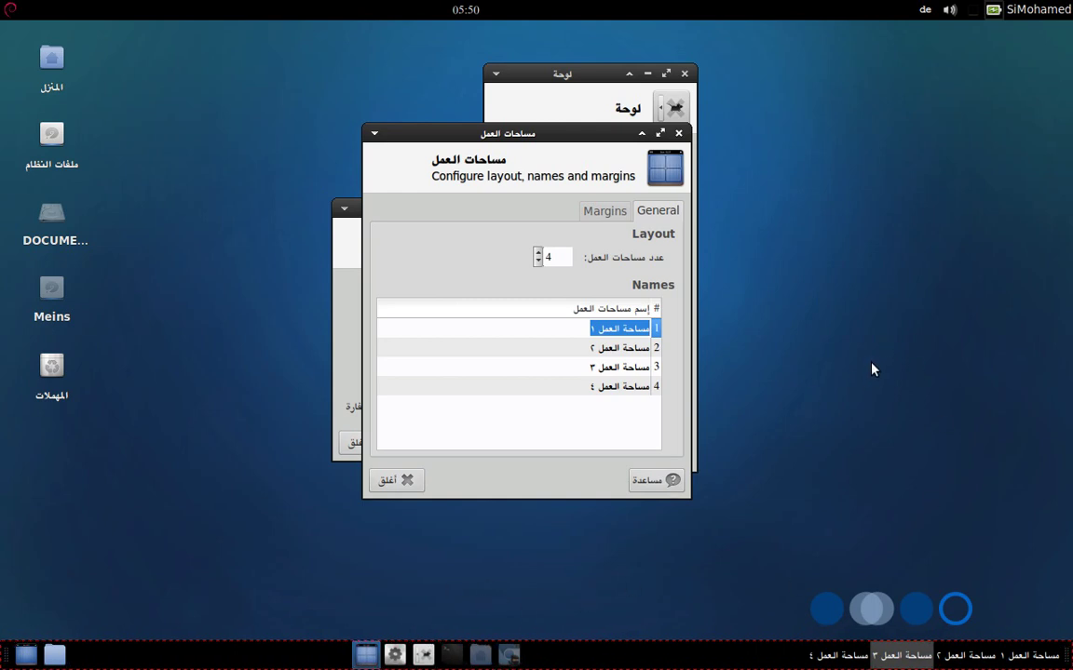
pyautogui.write('l')
pyautogui.click(620, 352)
pyautogui.click(621, 351)
pyautogui.write('2')
pyautogui.click(611, 369)
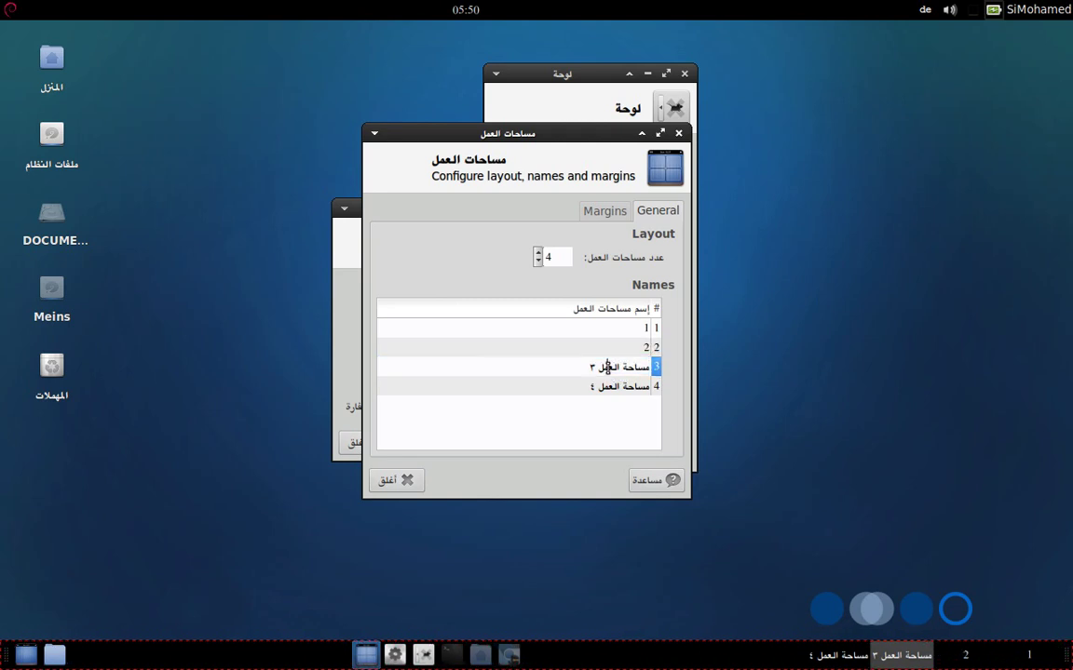
pyautogui.click(607, 367)
pyautogui.write('3')
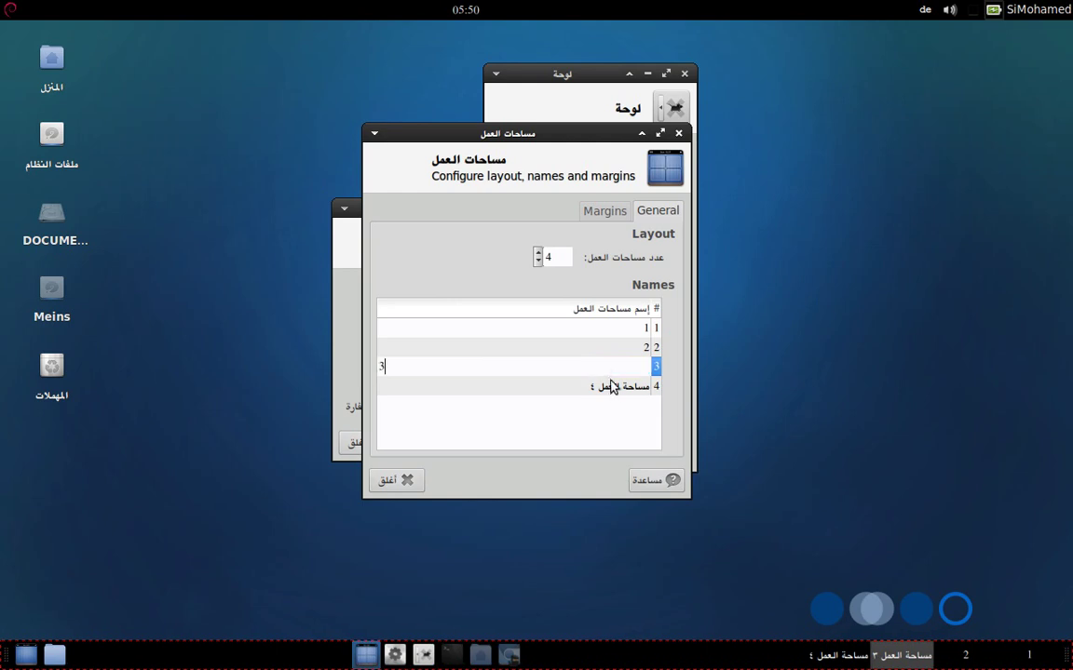
pyautogui.click(611, 386)
pyautogui.click(603, 389)
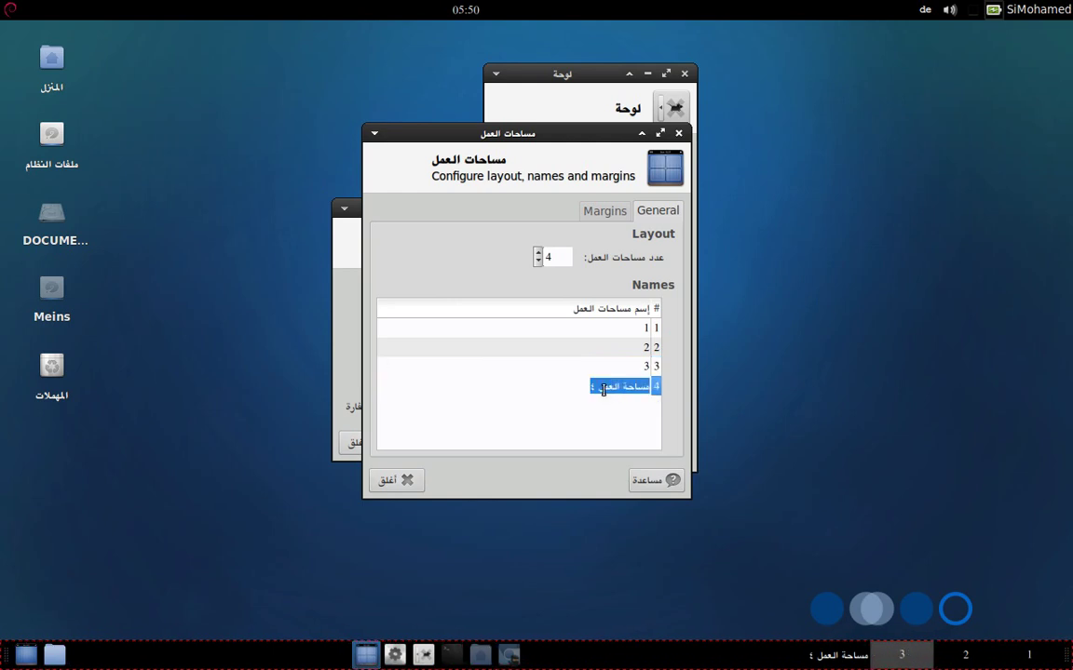
pyautogui.write('4')
pyautogui.press('Return')
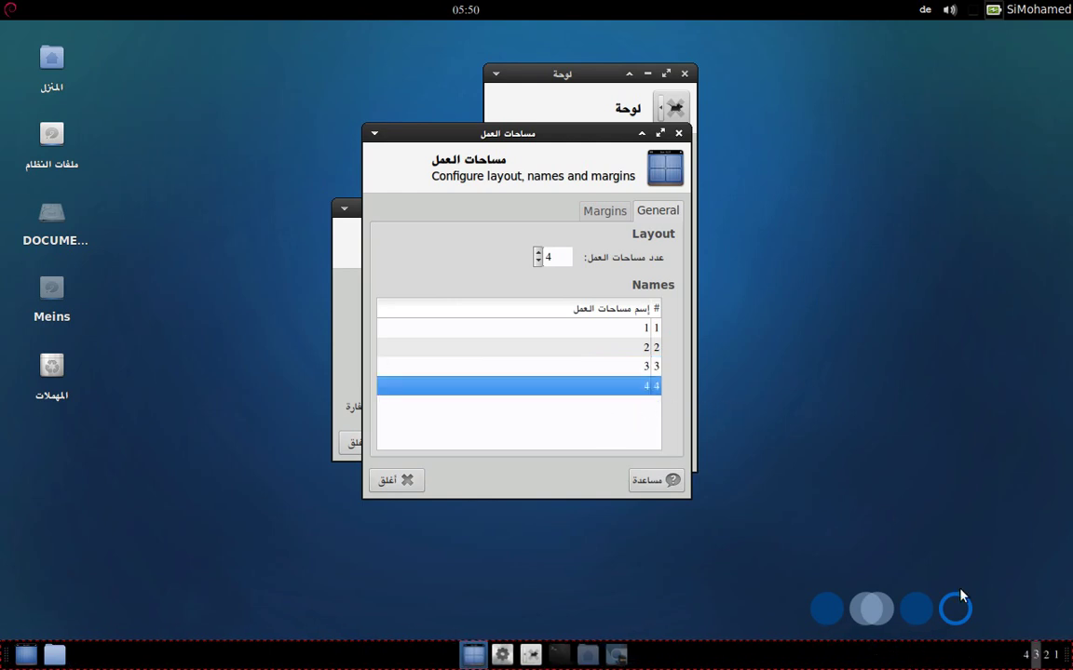
pyautogui.click(396, 482)
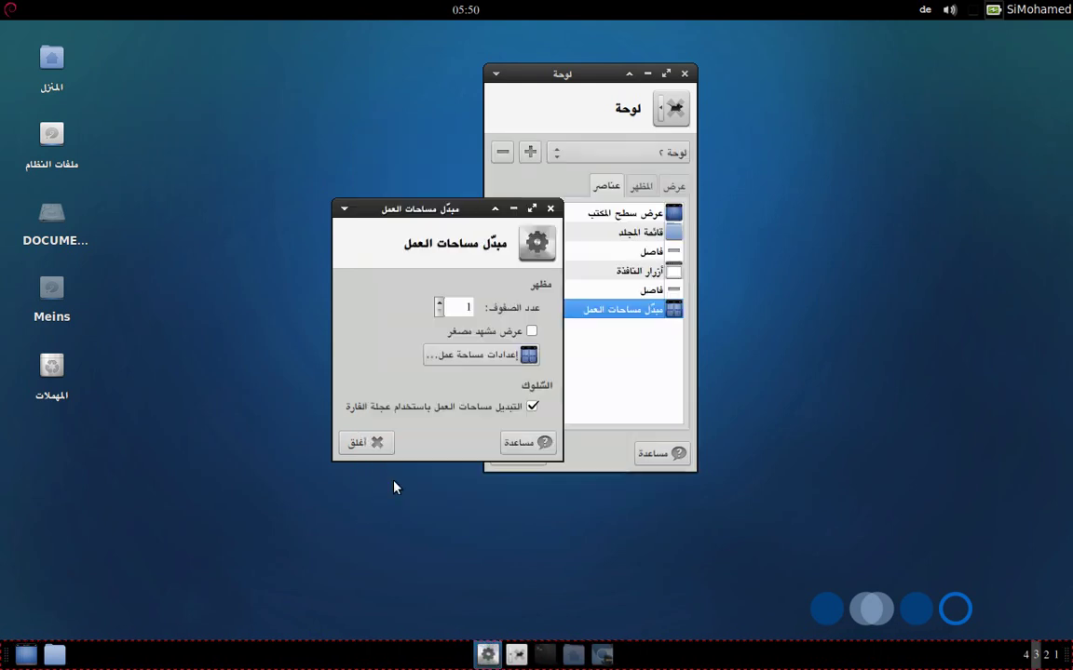
pyautogui.click(368, 443)
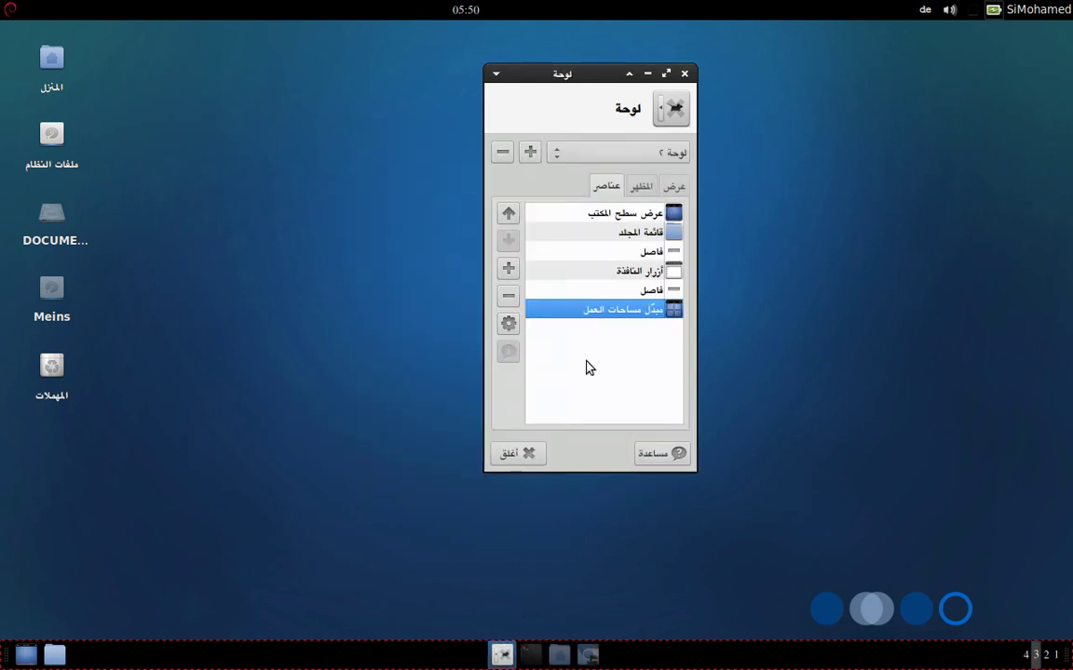
pyautogui.moveTo(574, 78); pyautogui.dragTo(592, 74)
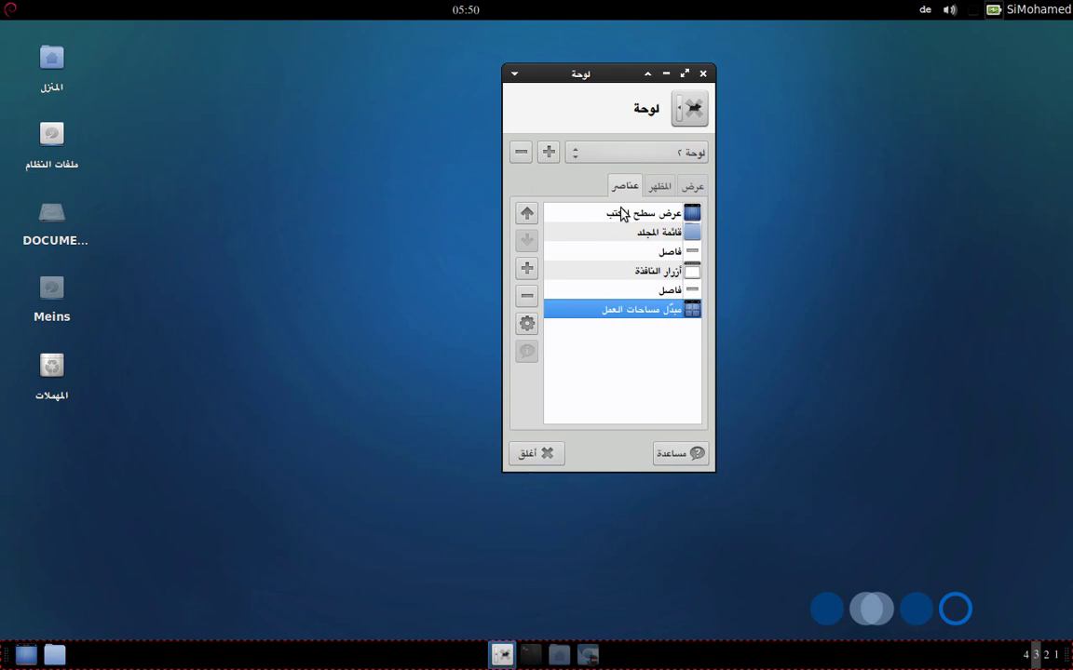
# Step: Try the vertical (عمودي) mode for panel 2 in its display settings, and set it back to horizontal (أفقي)
pyautogui.click(694, 189)
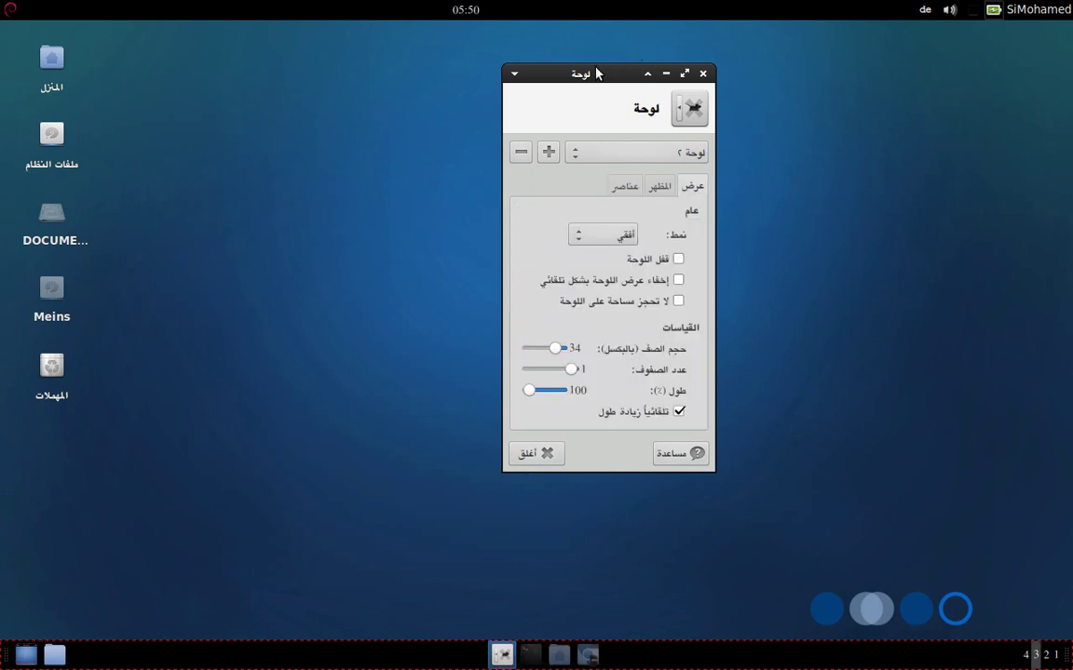
pyautogui.moveTo(598, 74); pyautogui.dragTo(589, 70)
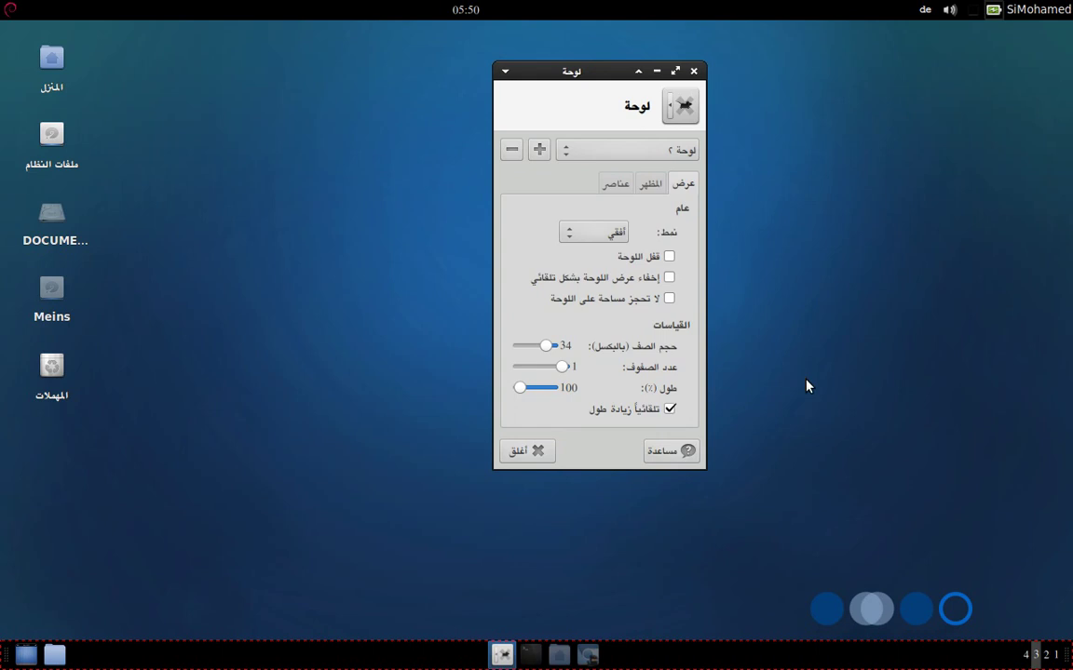
pyautogui.moveTo(9, 651); pyautogui.dragTo(184, 660)
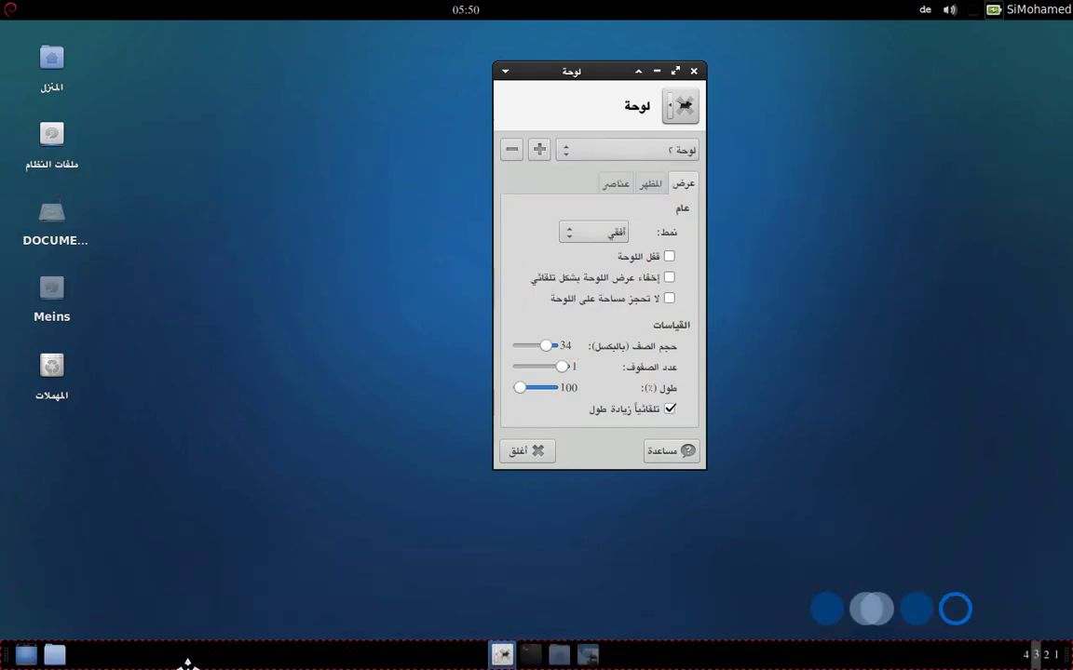
pyautogui.click(609, 233)
pyautogui.click(604, 254)
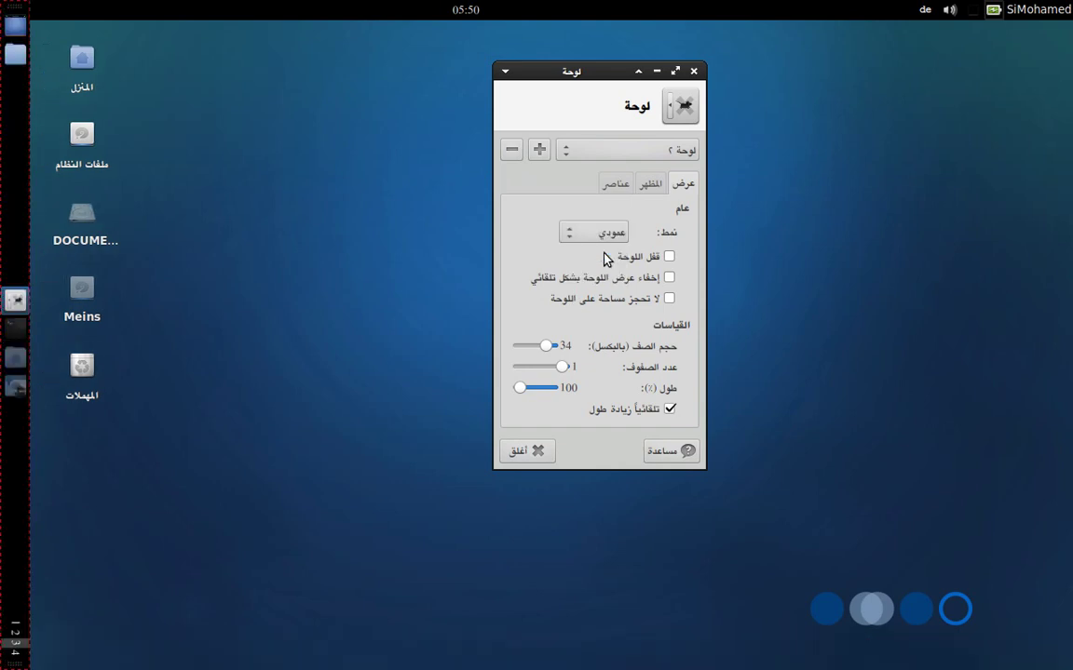
pyautogui.click(587, 235)
pyautogui.click(603, 215)
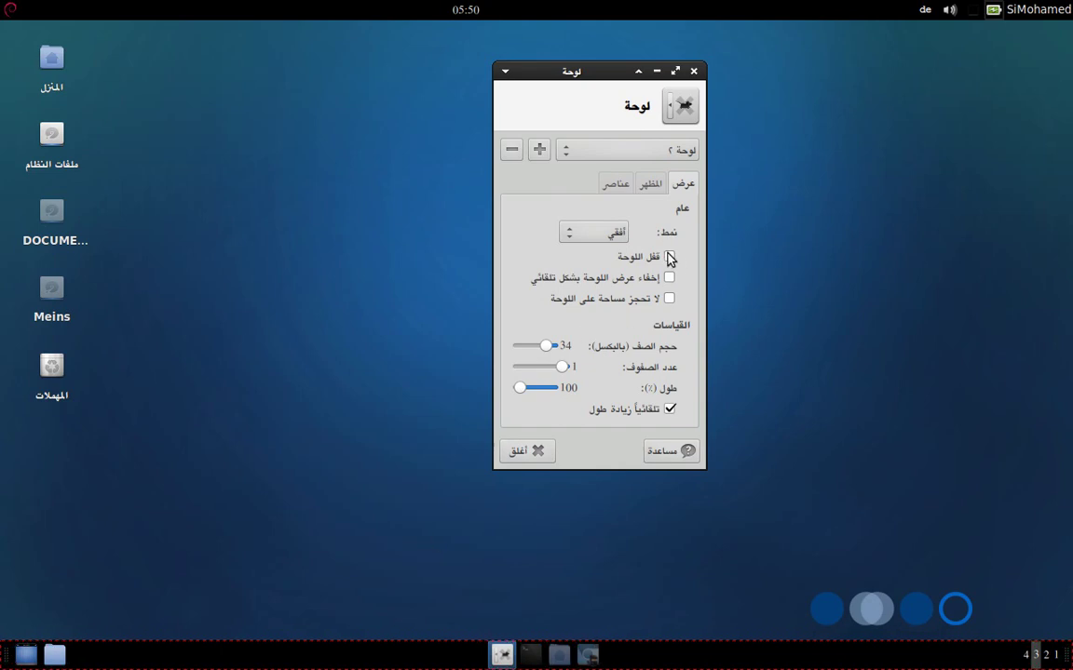
# Step: Lock panel 2 (قفل اللوحة) and close the panel preferences
pyautogui.click(669, 257)
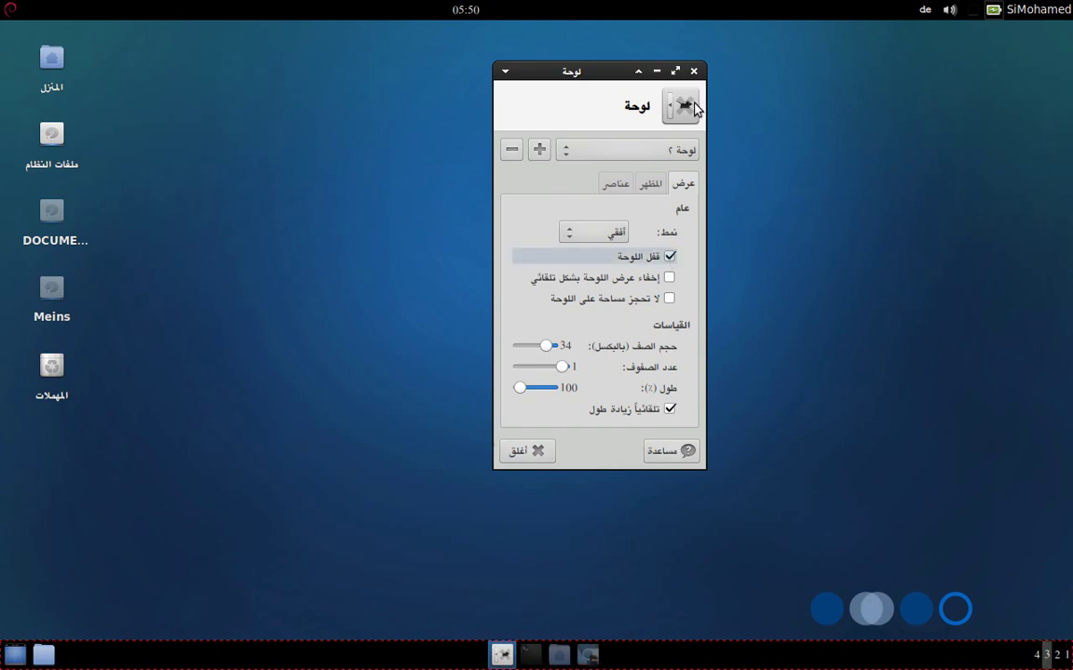
pyautogui.click(693, 72)
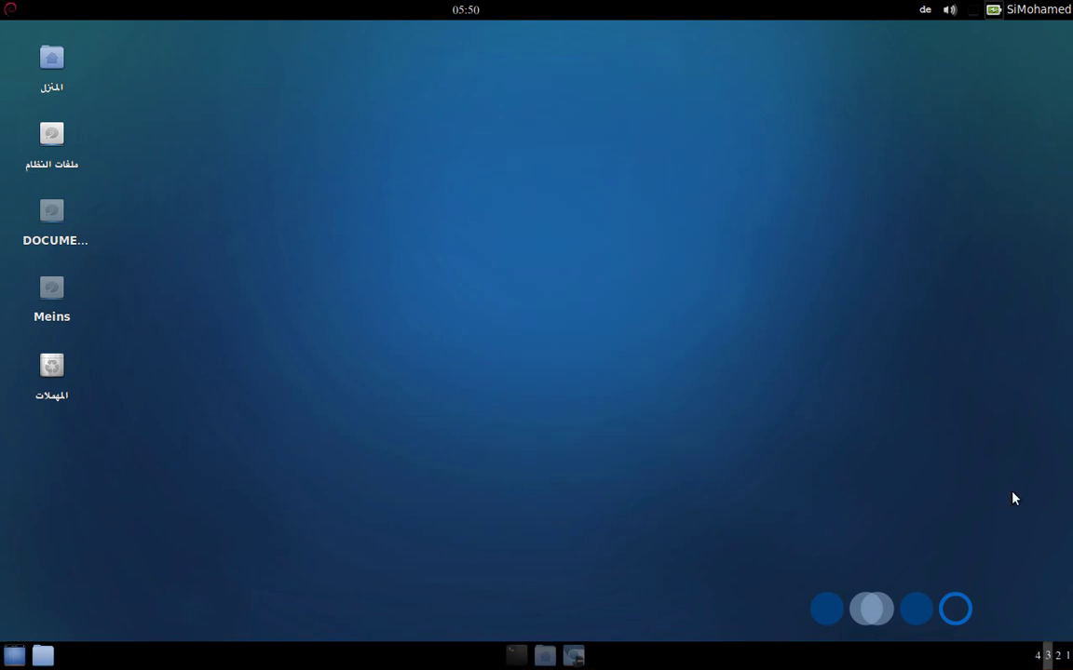
# Step: Hide the home, file system, trash and removable devices icons from the desktop in the desktop settings
pyautogui.rightClick(456, 119)
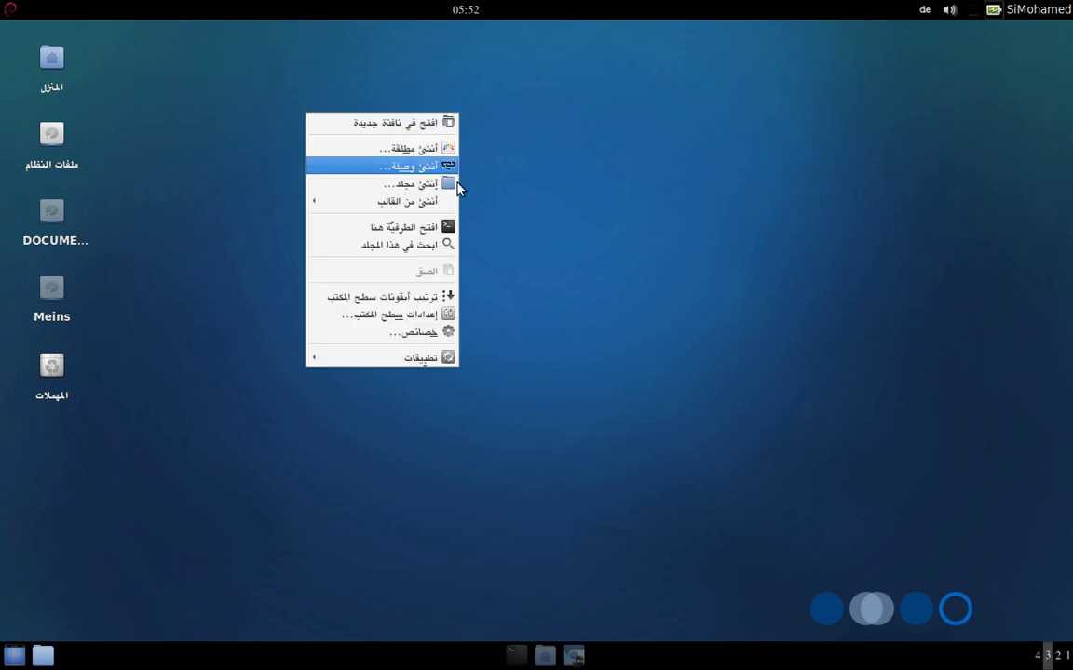
pyautogui.click(441, 320)
pyautogui.moveTo(600, 127); pyautogui.dragTo(650, 101)
pyautogui.click(631, 205)
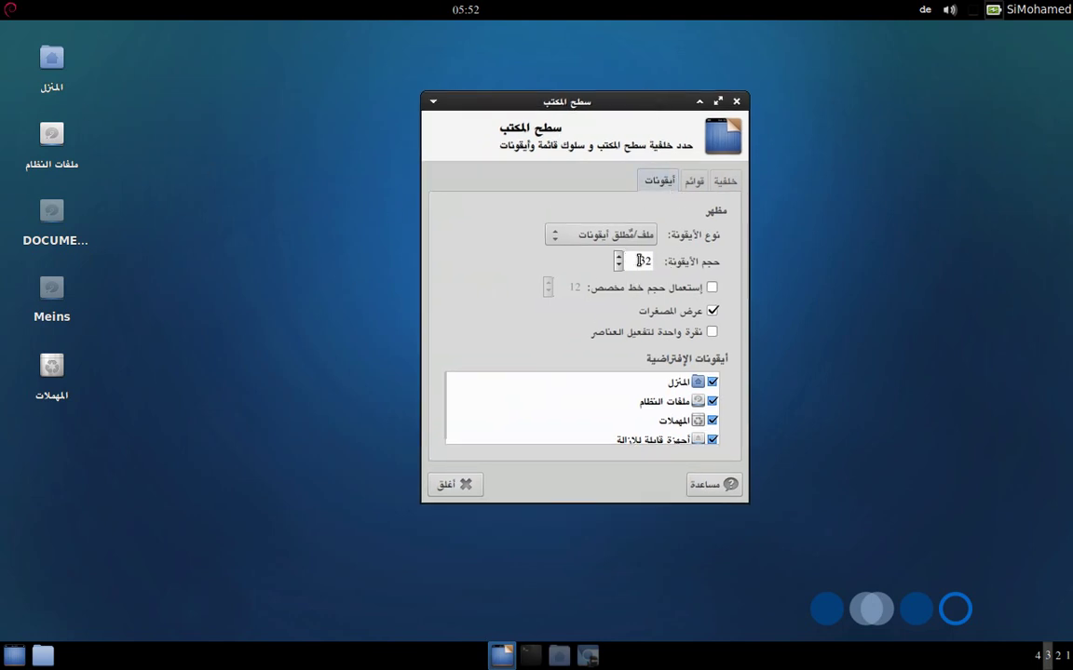
pyautogui.click(711, 381)
pyautogui.click(712, 402)
pyautogui.click(711, 420)
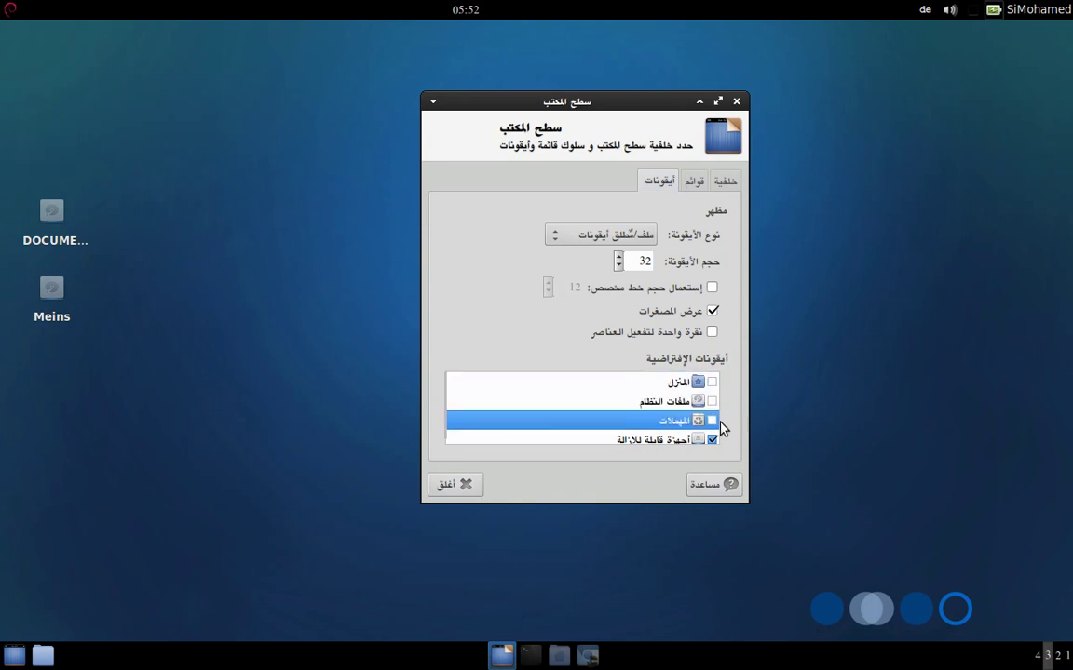
pyautogui.click(711, 439)
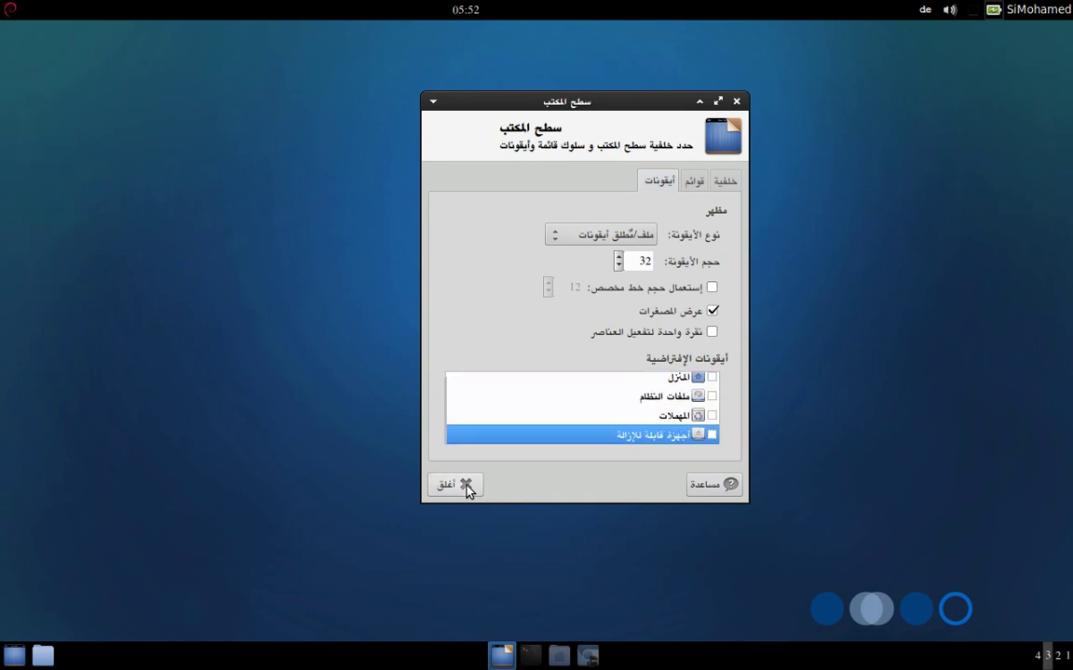
# Step: Add Roble_1440x900.jpg from the recently used files as the desktop background, and close the desktop settings
pyautogui.click(722, 183)
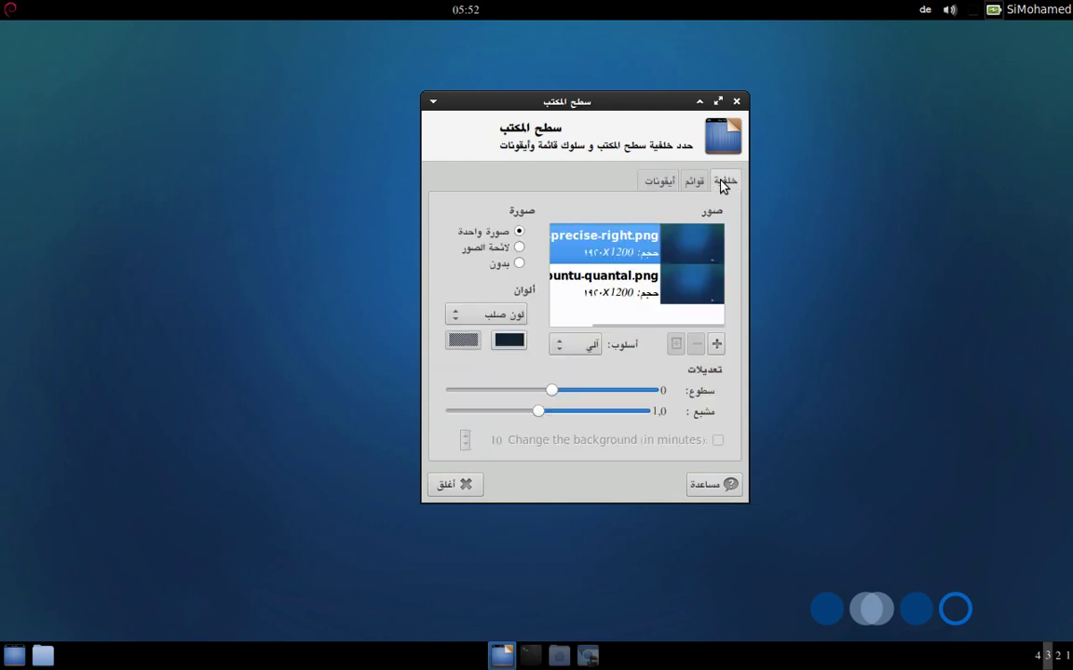
pyautogui.click(716, 345)
pyautogui.moveTo(637, 73); pyautogui.dragTo(606, 61)
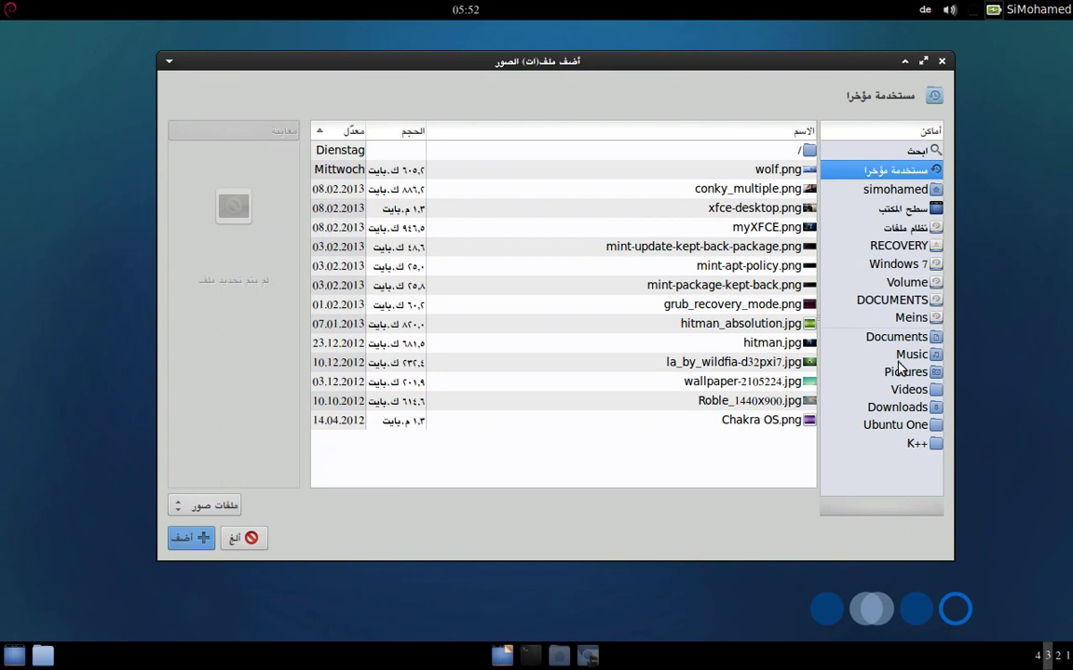
pyautogui.click(797, 402)
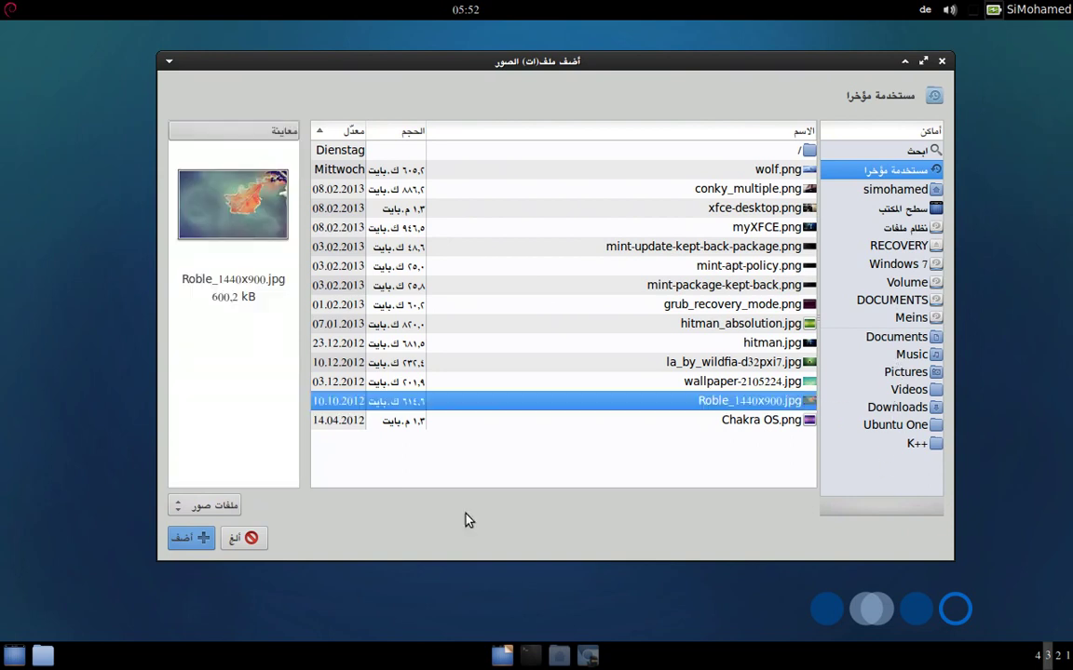
pyautogui.click(176, 540)
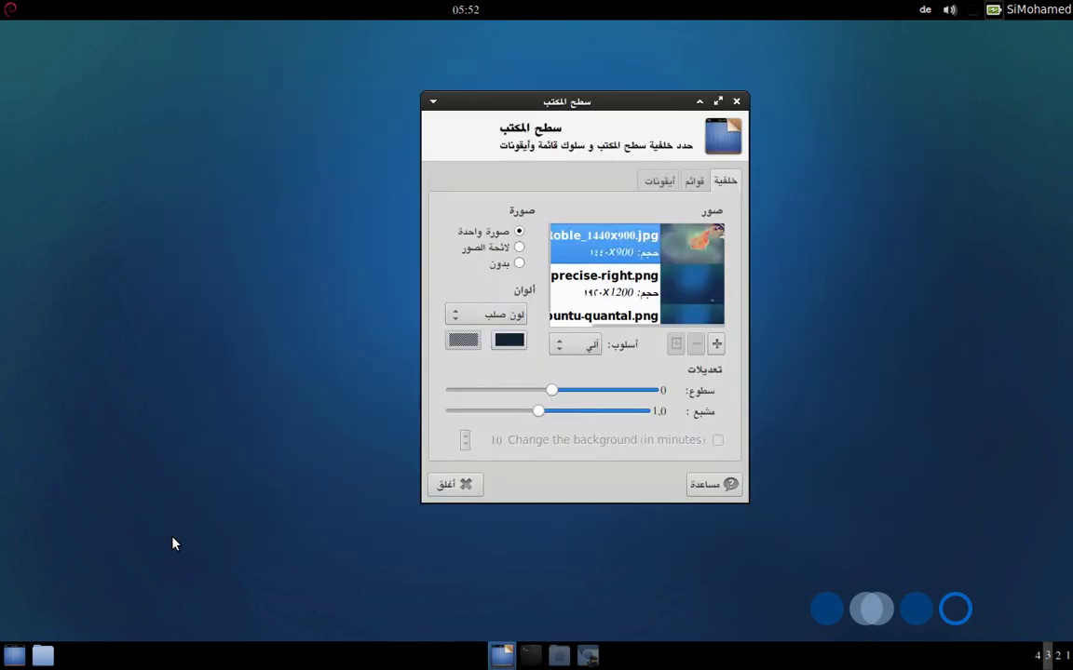
pyautogui.moveTo(641, 108); pyautogui.dragTo(646, 139)
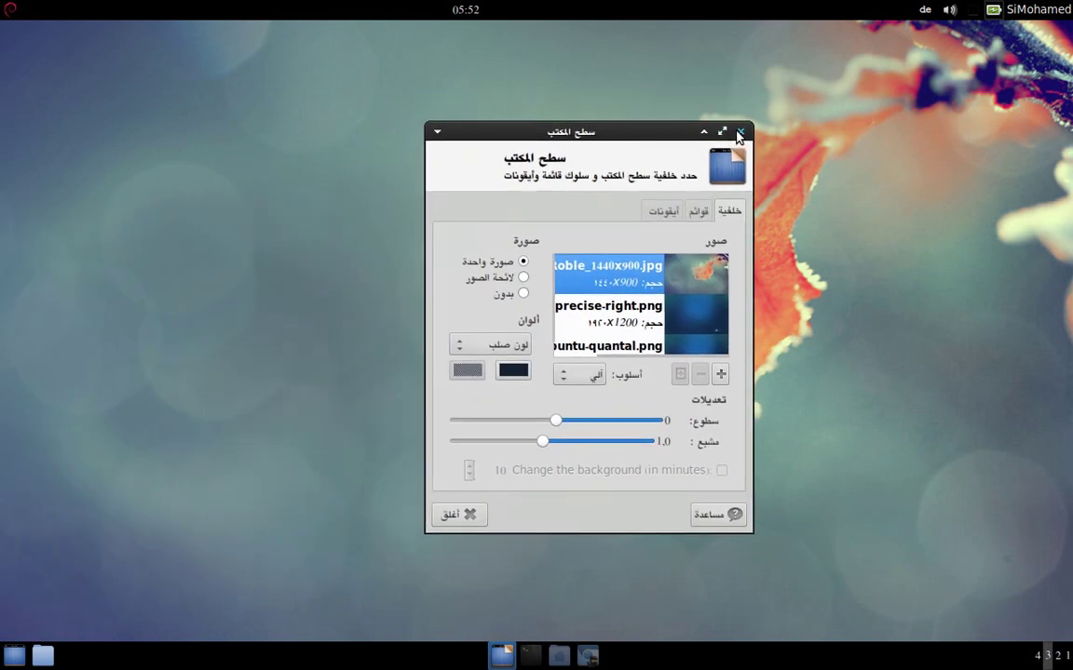
pyautogui.click(739, 132)
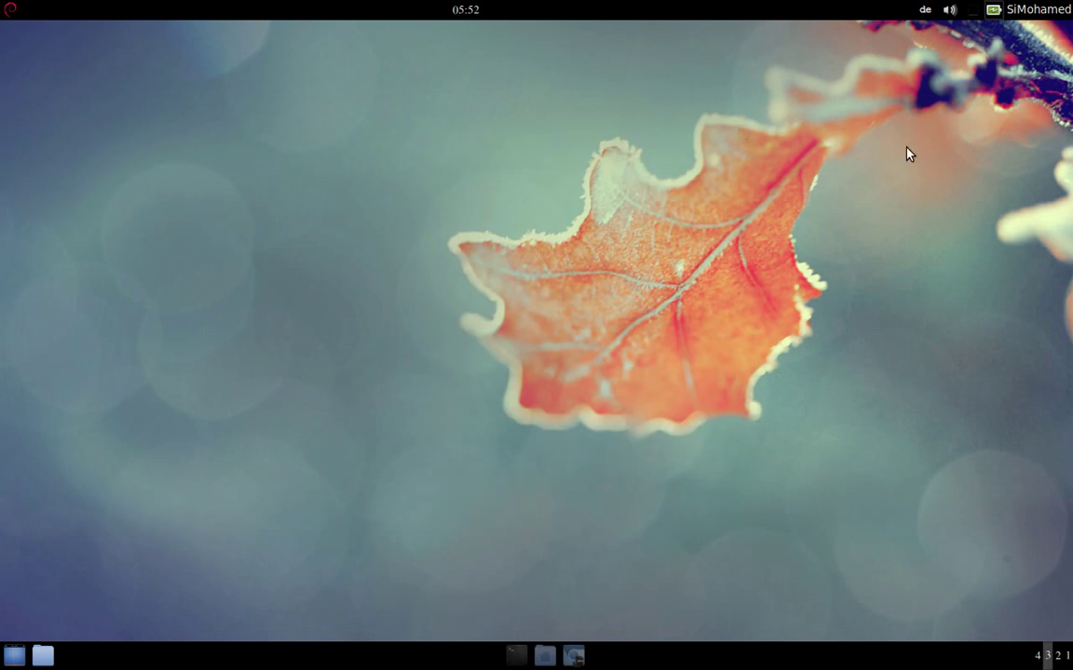
# Step: Launch docky through the run-program dialog, and quit it from its own dock
pyautogui.click(7, 9)
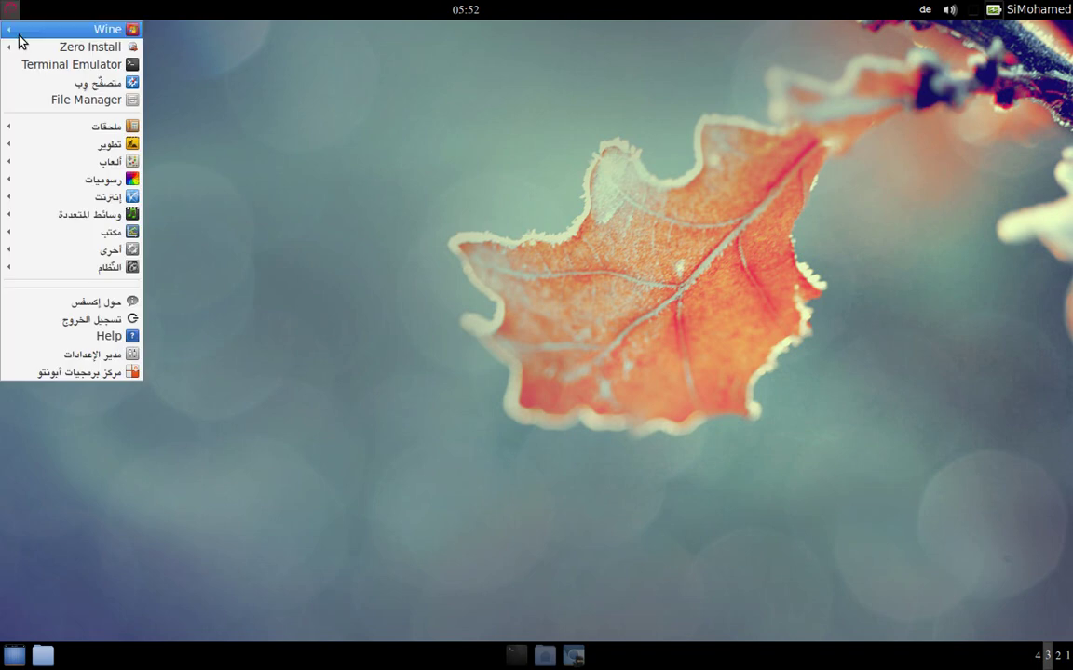
pyautogui.moveTo(56, 124)
pyautogui.click(245, 128)
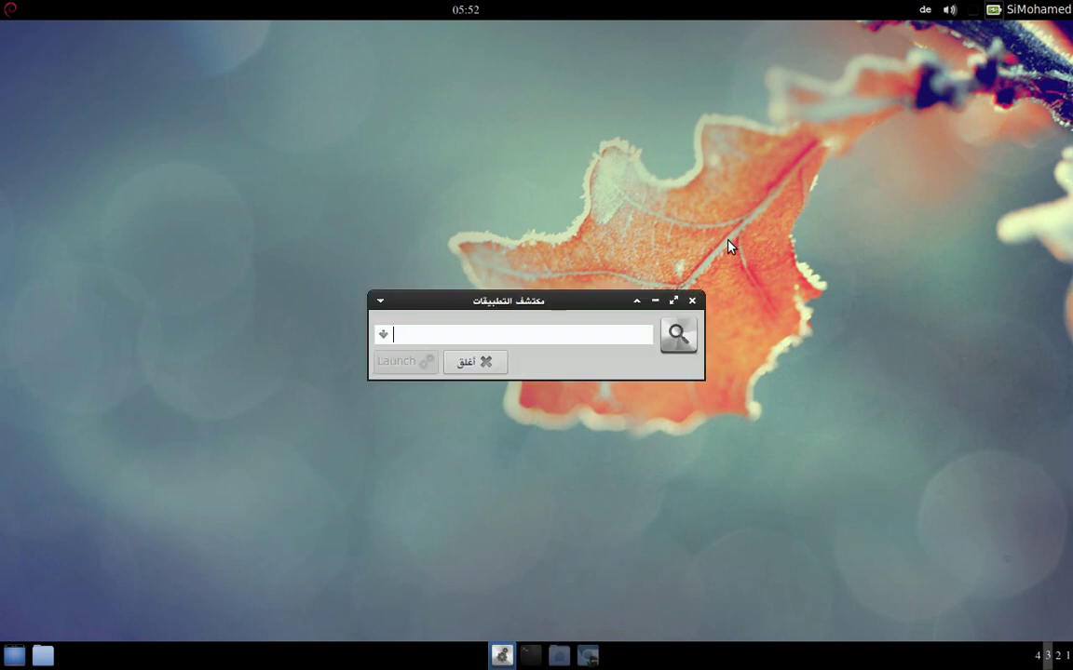
pyautogui.write('docky')
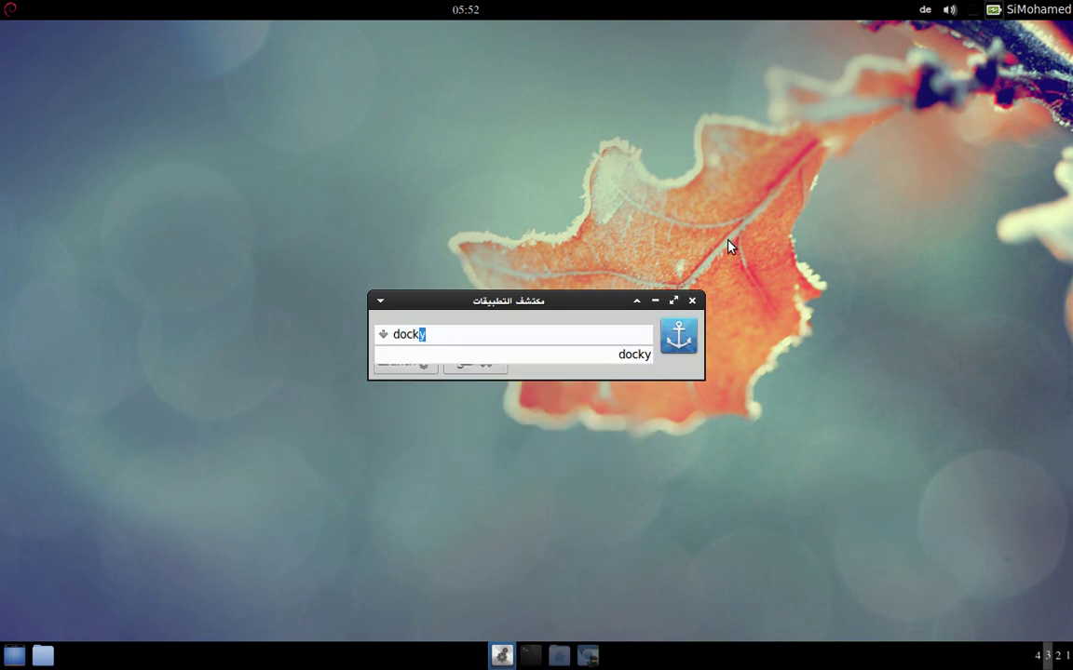
pyautogui.press('Return')
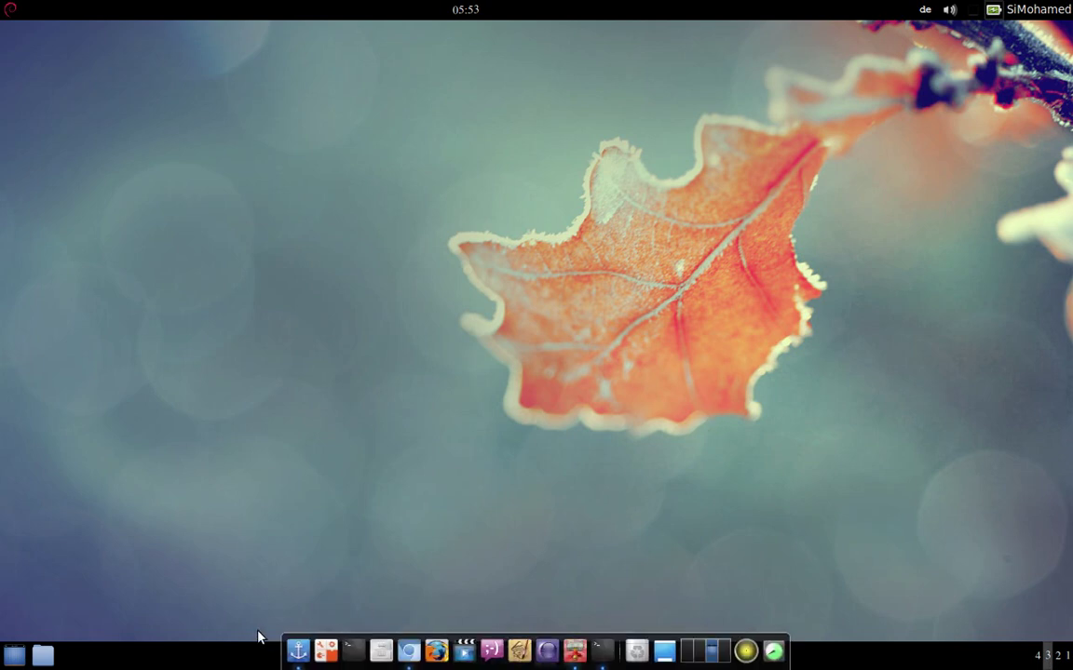
pyautogui.rightClick(298, 650)
pyautogui.click(294, 574)
# Step: Run conky through the run-program dialog to put its clock and system monitor on the desktop
pyautogui.click(10, 9)
pyautogui.moveTo(25, 128)
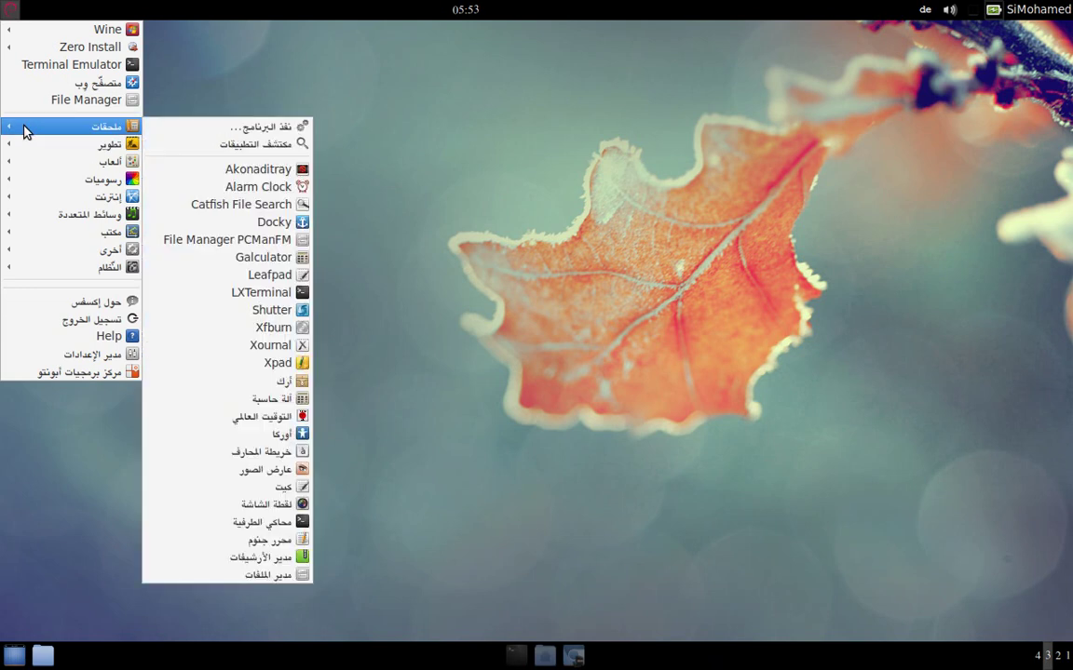
pyautogui.click(257, 124)
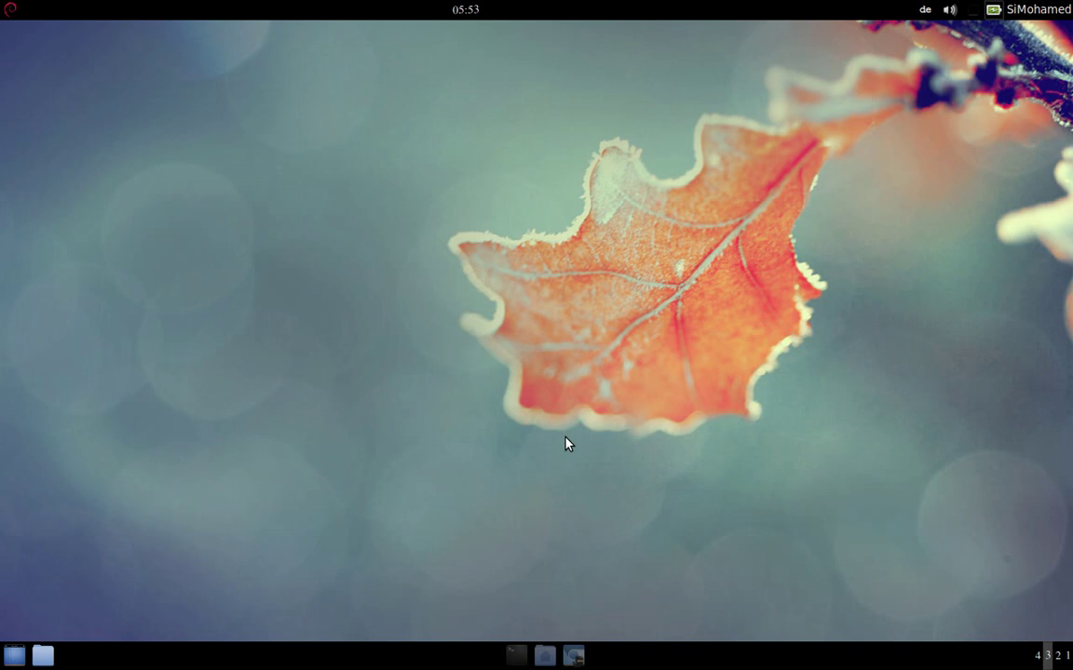
pyautogui.hotkey('alt', 'F2')
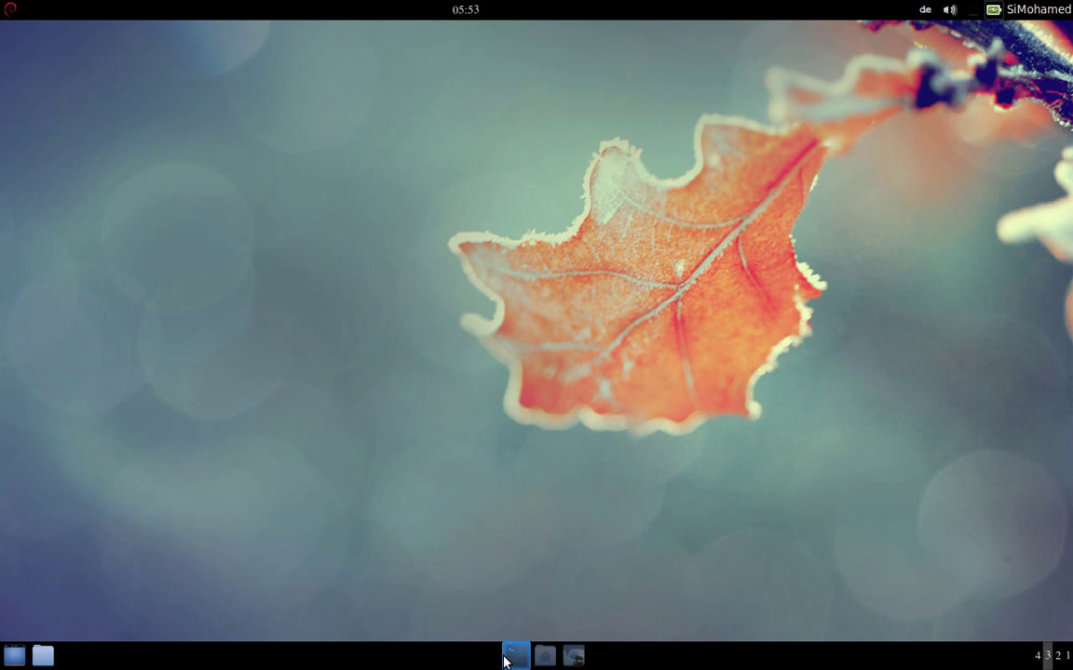
pyautogui.write('c')
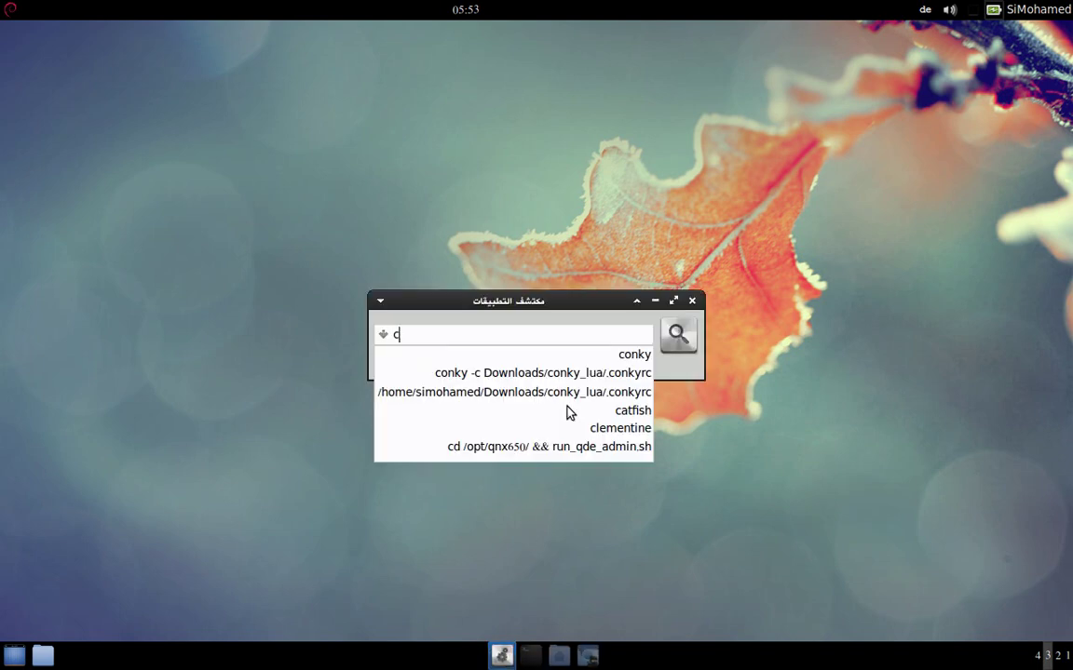
pyautogui.click(607, 354)
pyautogui.press('Return')
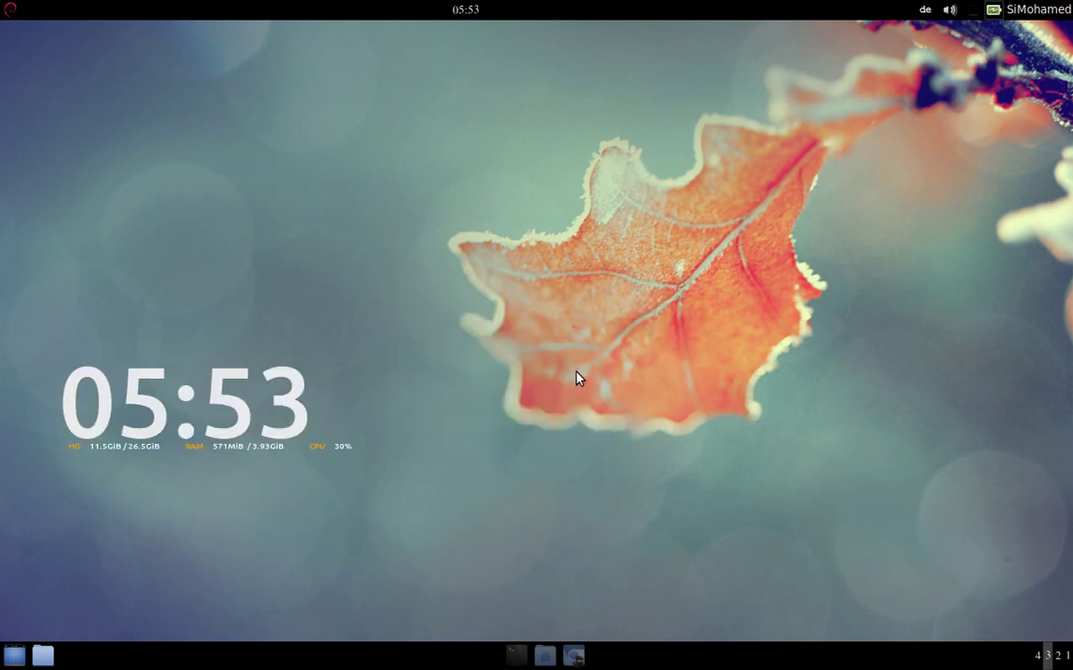
# Step: Switch to the Chromium window to view the lesson list of the Linux eye-candy course, and minimise it again
pyautogui.click(573, 656)
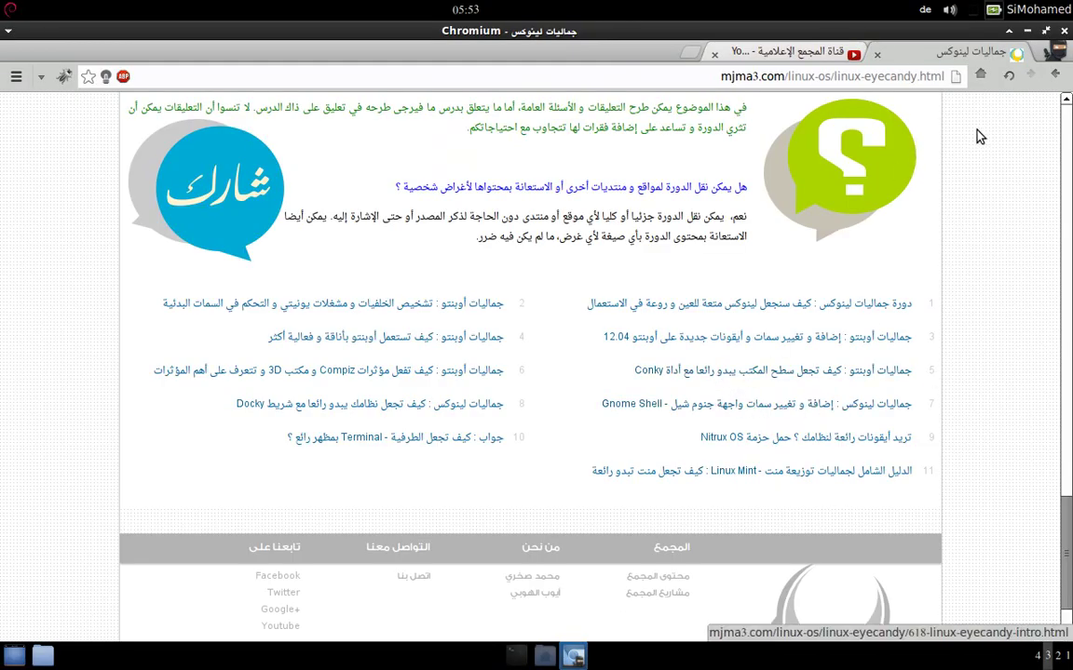
pyautogui.doubleClick(924, 32)
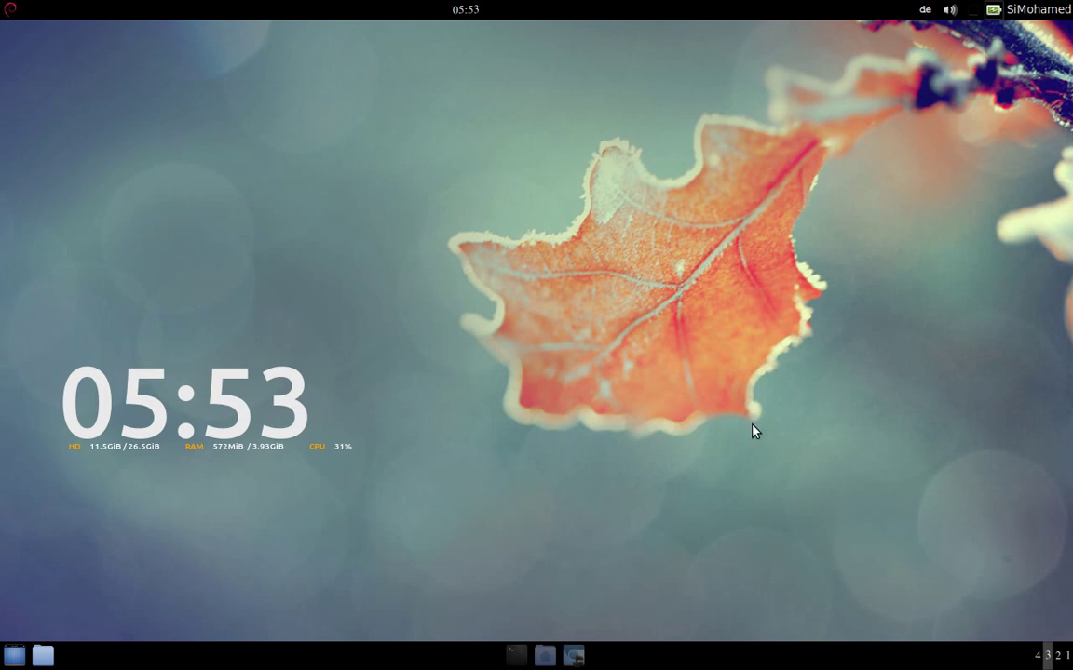
# Step: View the compositing (تنضيد) options of the window manager tweaks in the settings manager, and close the window
pyautogui.click(7, 9)
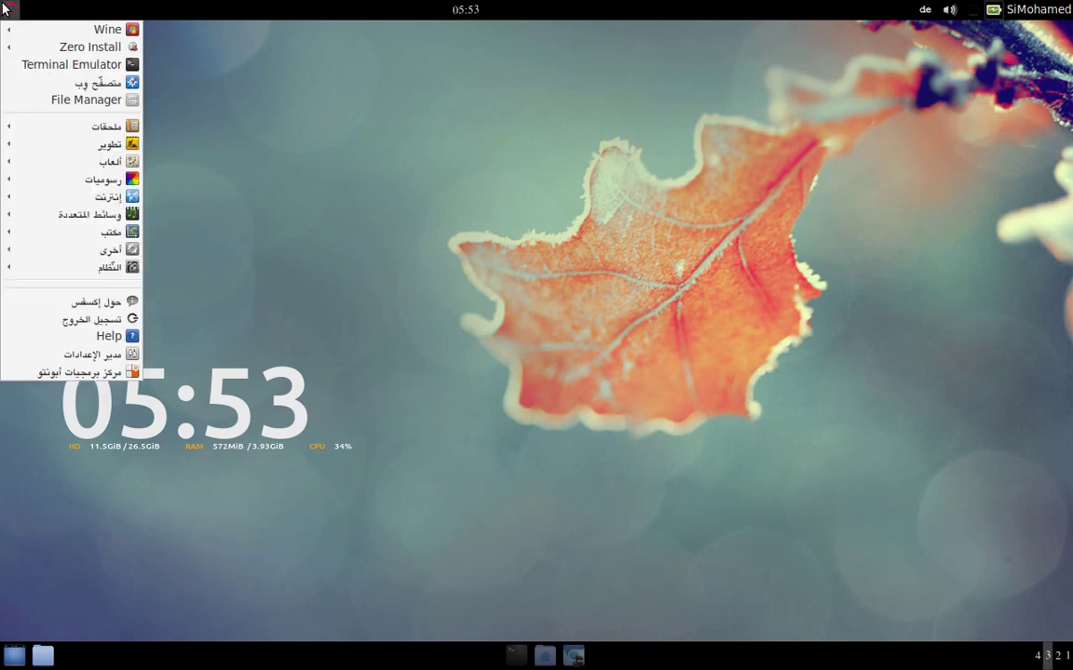
pyautogui.click(69, 355)
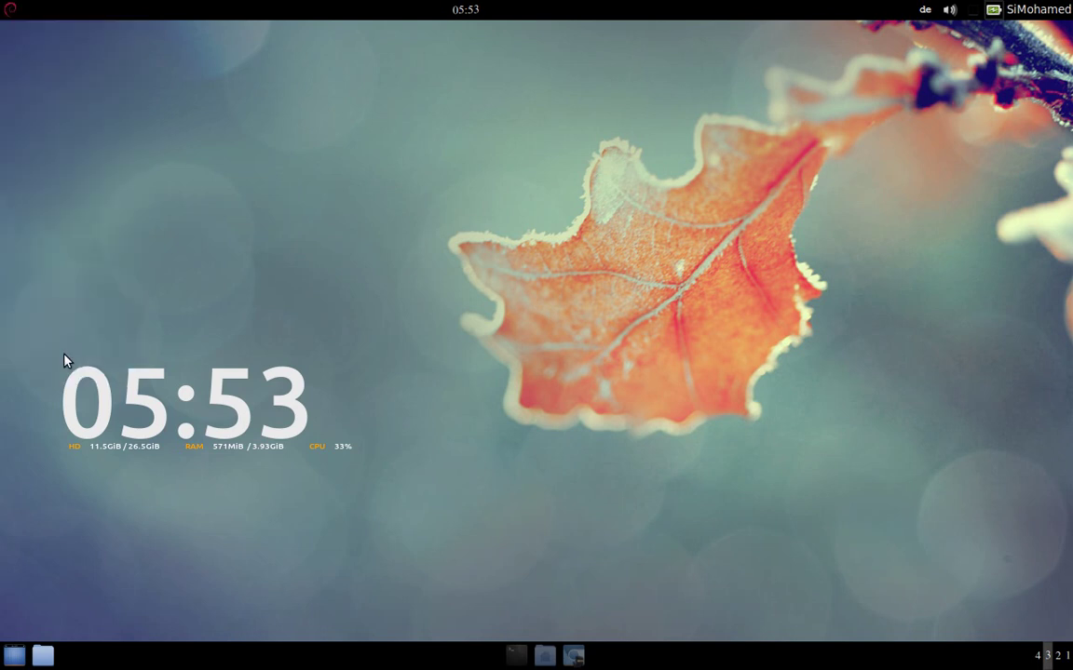
pyautogui.moveTo(458, 119); pyautogui.dragTo(581, 91)
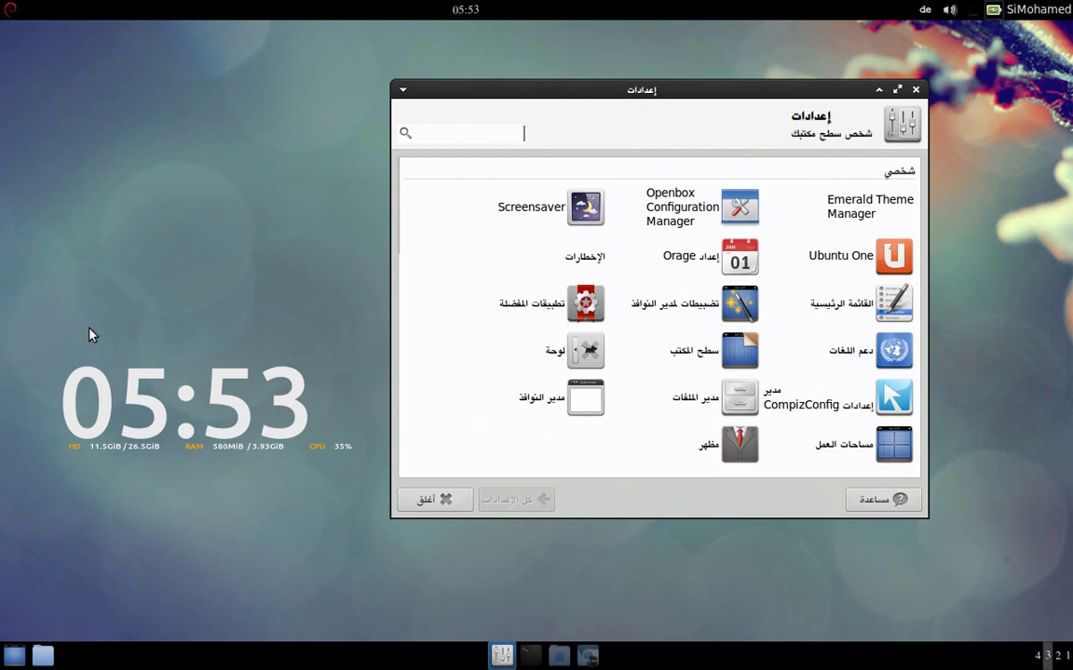
pyautogui.click(697, 310)
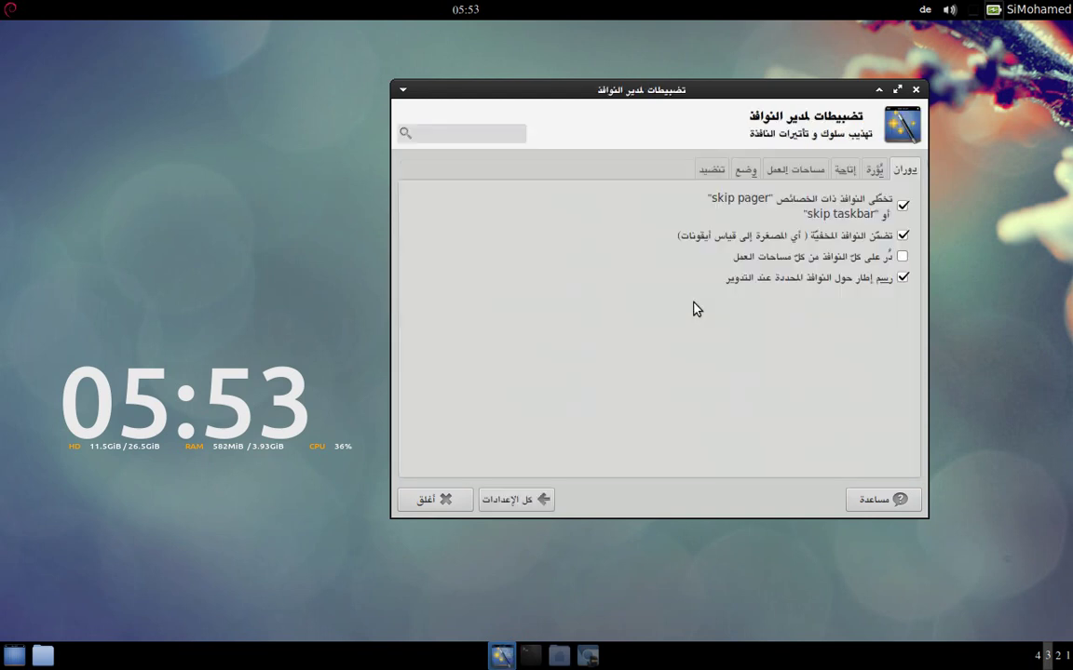
pyautogui.click(714, 171)
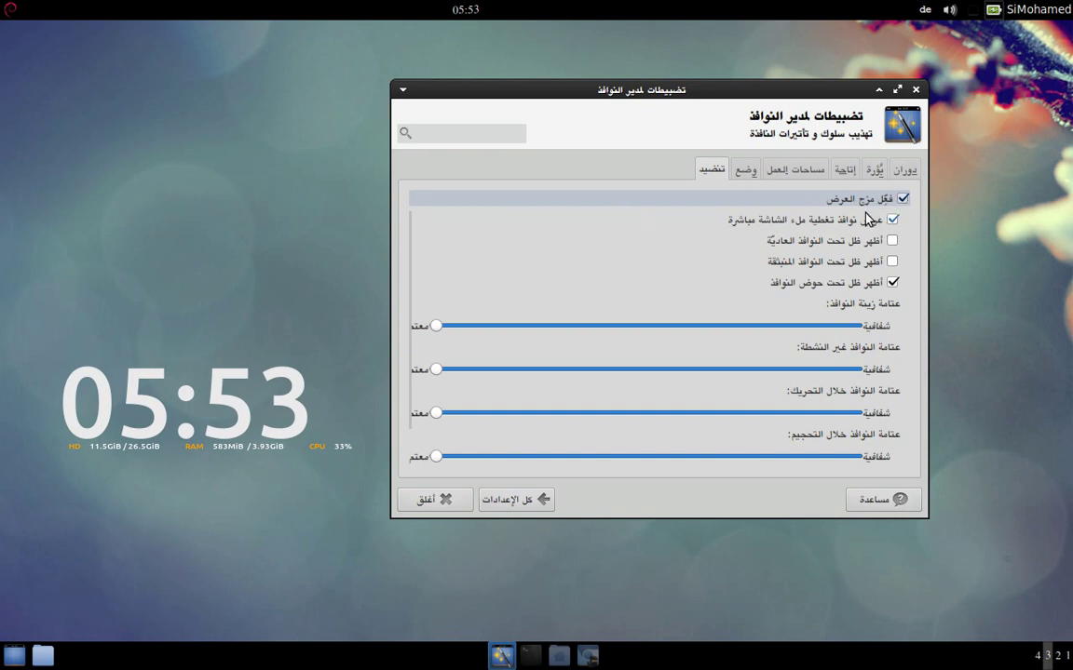
pyautogui.click(915, 90)
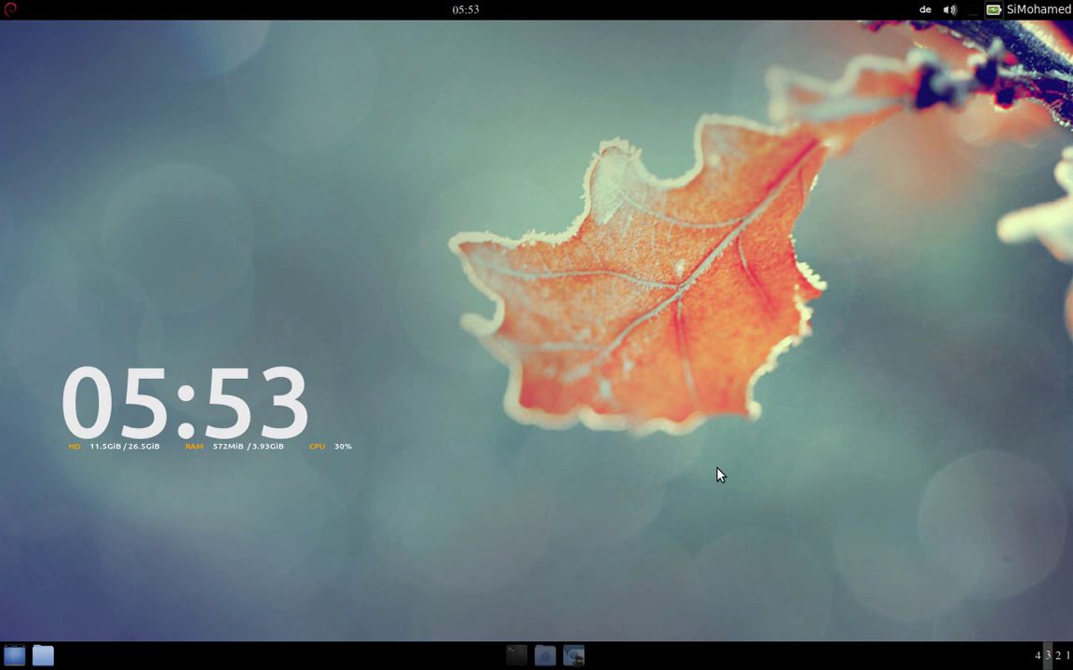
# Step: Turn on automatic hiding for the bottom panel (لوحة ٢) in its preferences, and close the preferences window
pyautogui.rightClick(746, 663)
pyautogui.moveTo(705, 659)
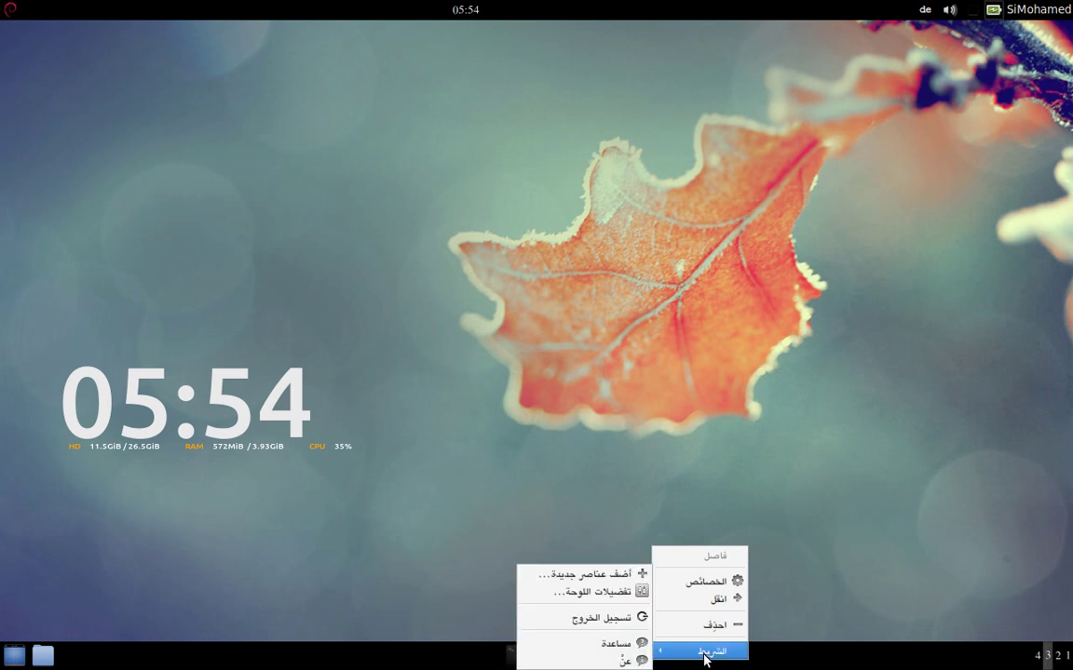
pyautogui.click(605, 592)
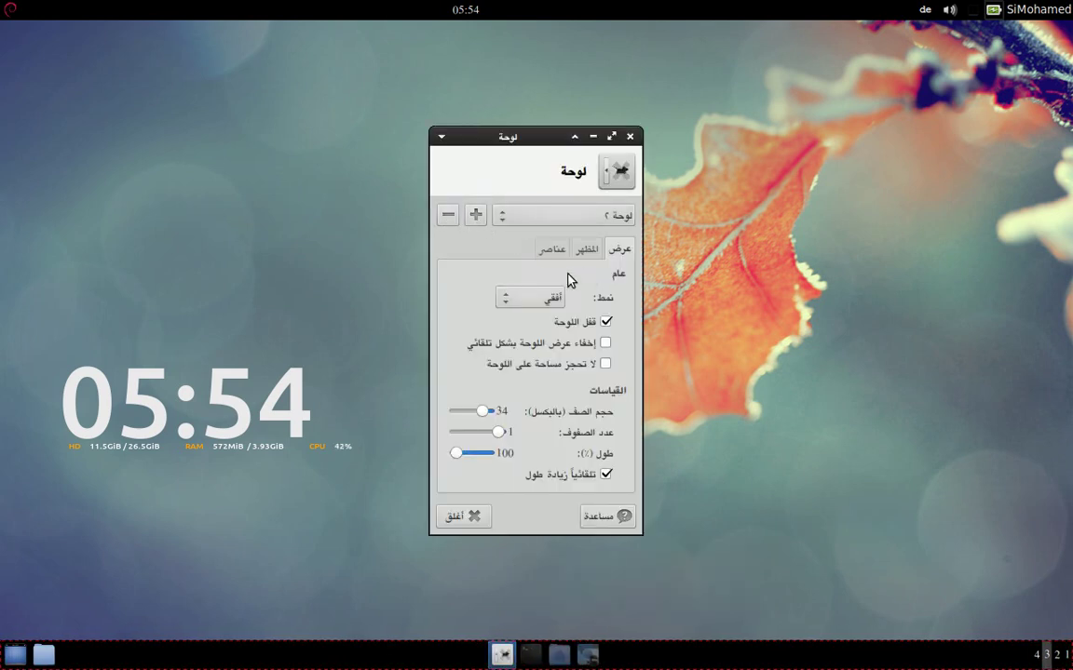
pyautogui.click(605, 343)
pyautogui.click(630, 137)
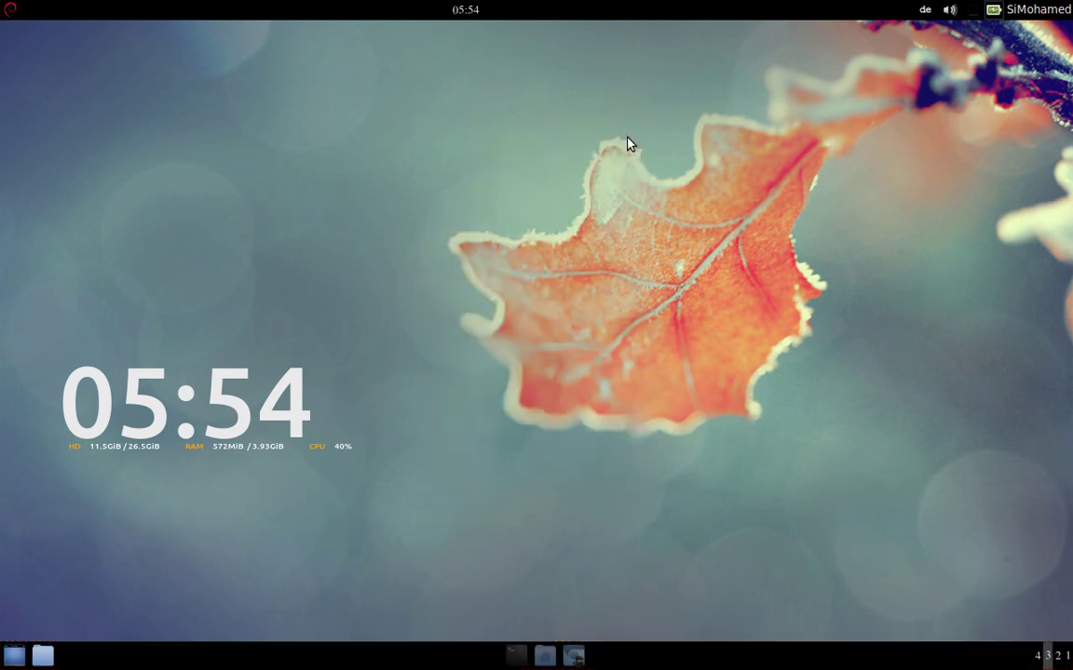
# Step: Launch Docky from the accessories (ملحقات) category of the applications menu
pyautogui.click(9, 9)
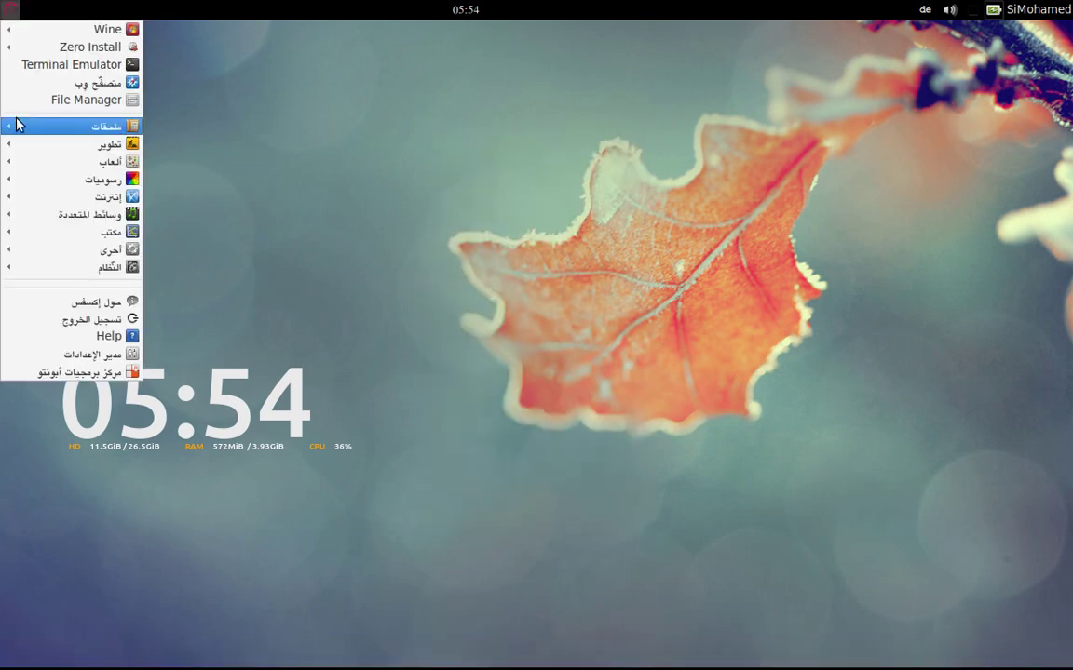
pyautogui.moveTo(16, 124)
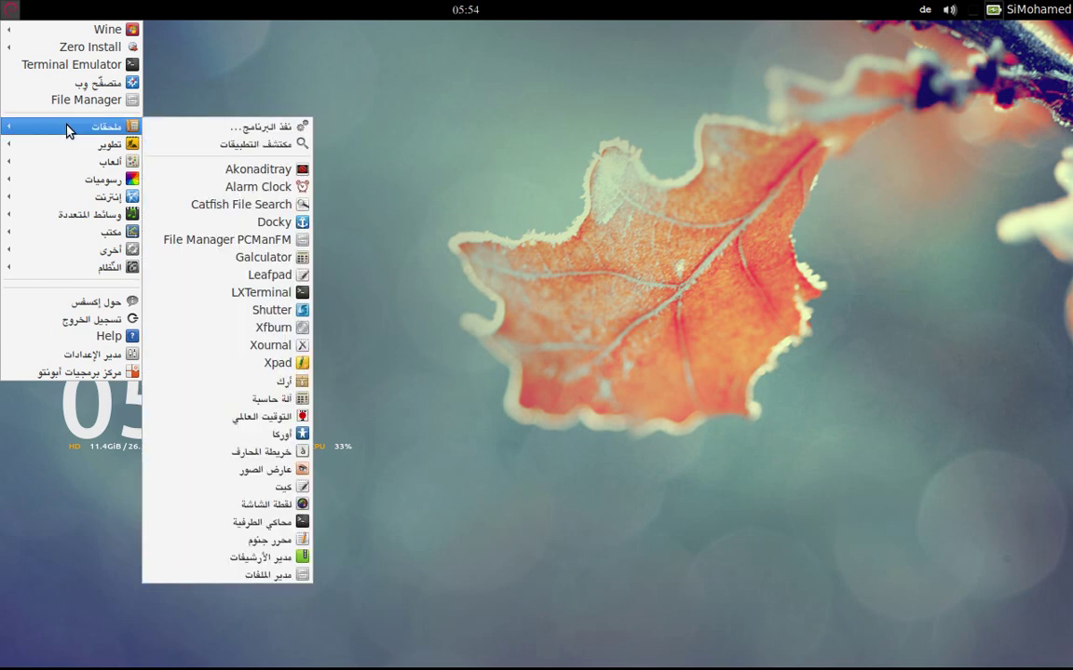
pyautogui.click(277, 224)
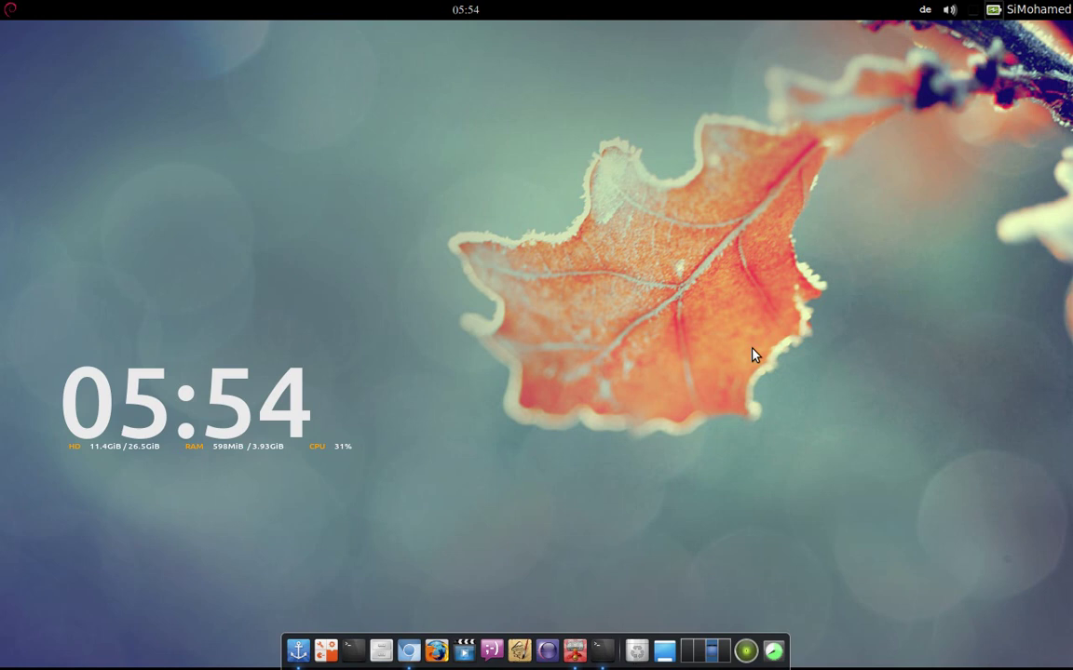
# Step: Add a Firefox launcher to the top panel beside the applications menu, using its entry in the internet (إنترنت) category
pyautogui.click(14, 6)
pyautogui.moveTo(92, 175)
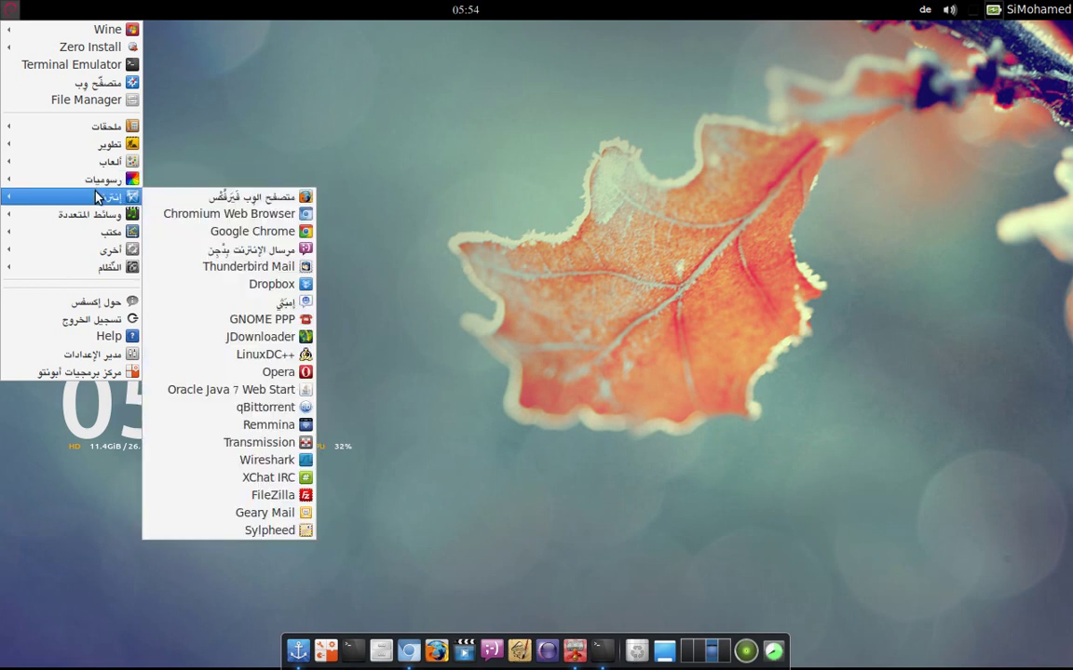
pyautogui.click(262, 200)
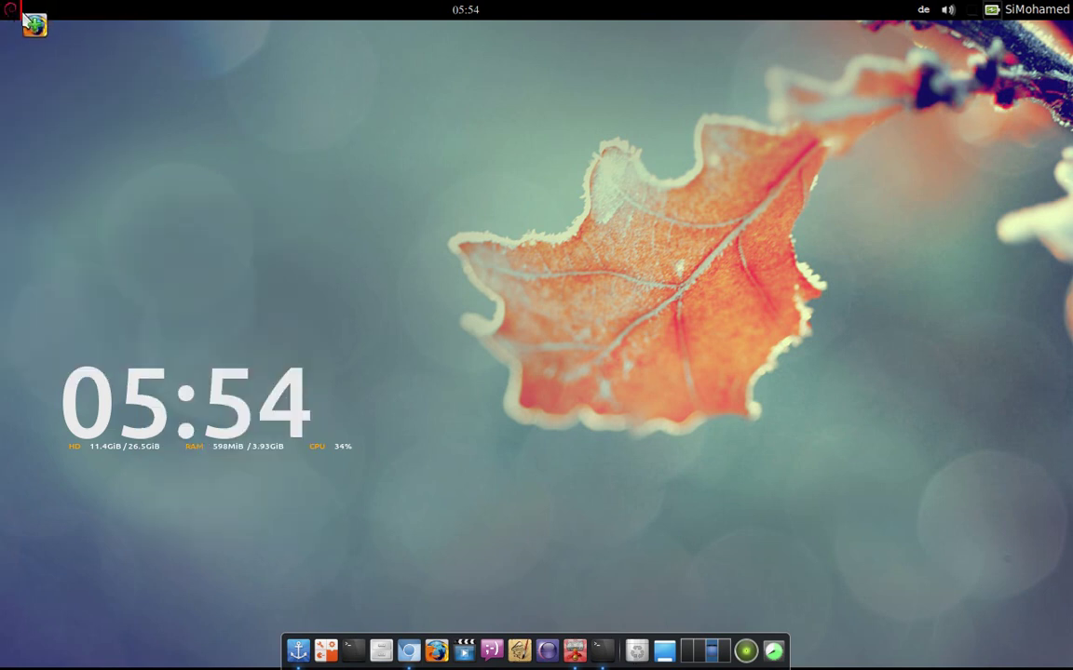
pyautogui.moveTo(22, 14); pyautogui.dragTo(21, 15)
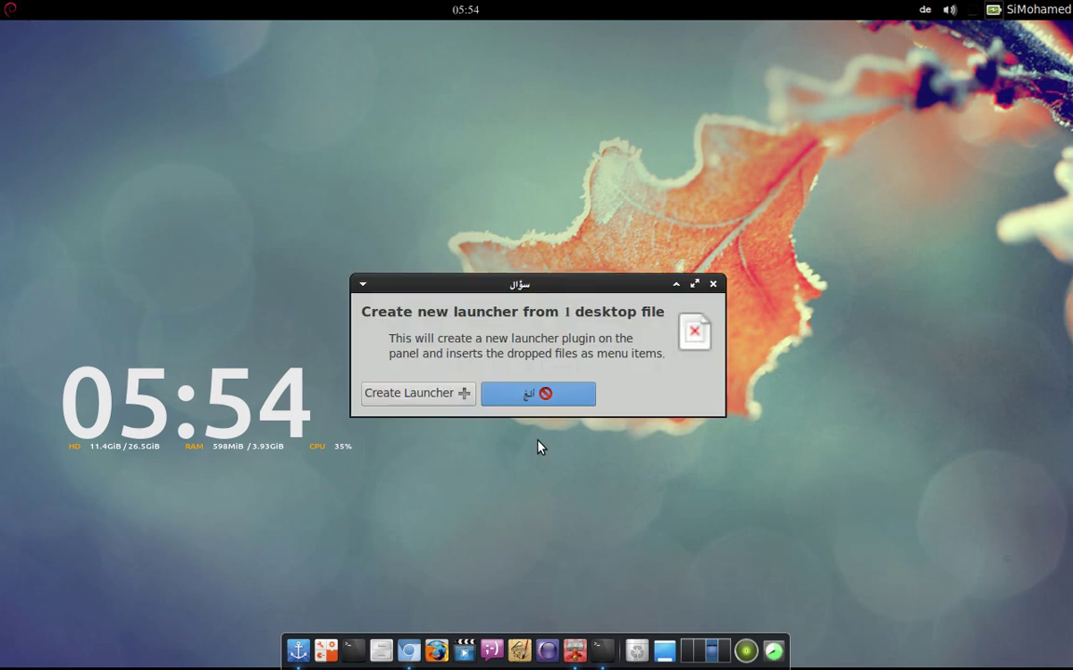
pyautogui.click(386, 396)
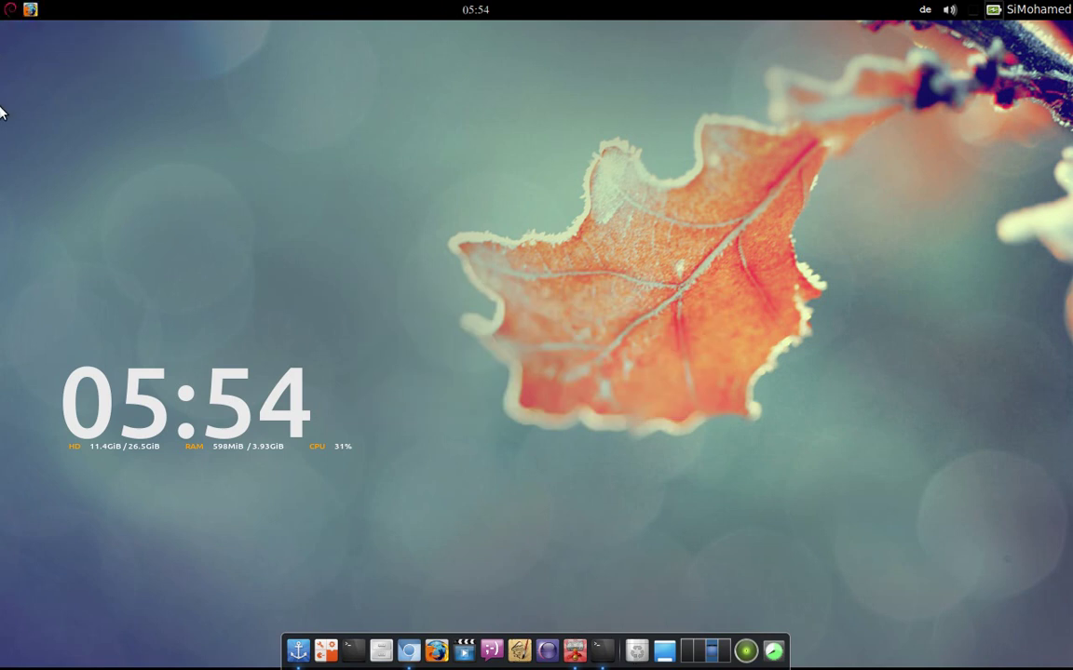
# Step: View the dock's context options for Chromium and for the running terminal, and dismiss them
pyautogui.moveTo(869, 651)
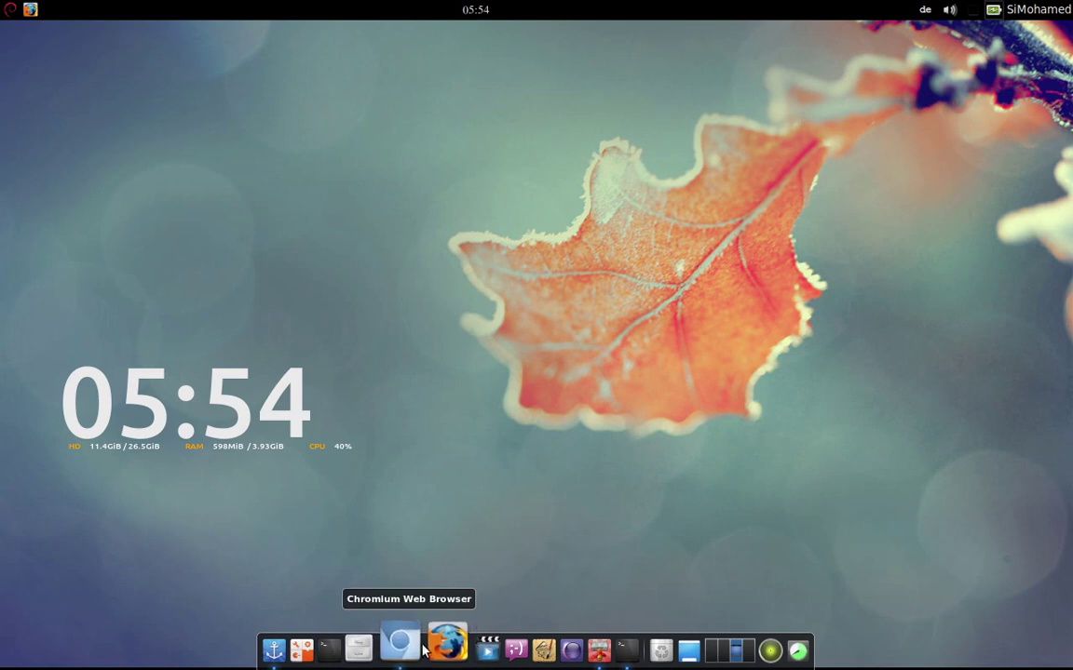
pyautogui.rightClick(414, 644)
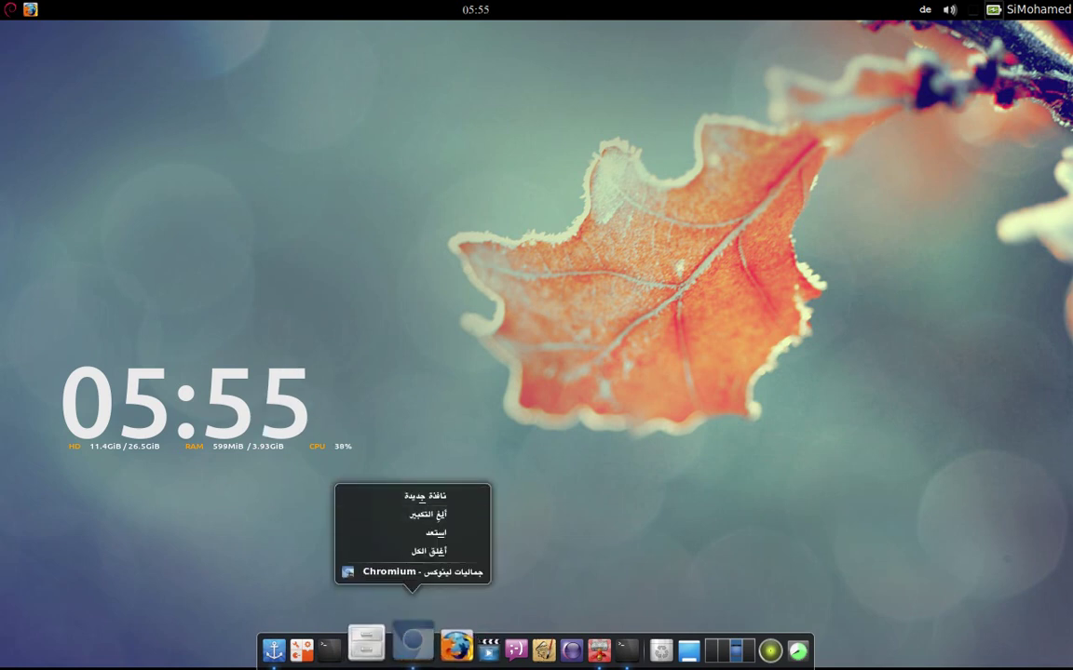
pyautogui.press('Escape')
pyautogui.rightClick(604, 648)
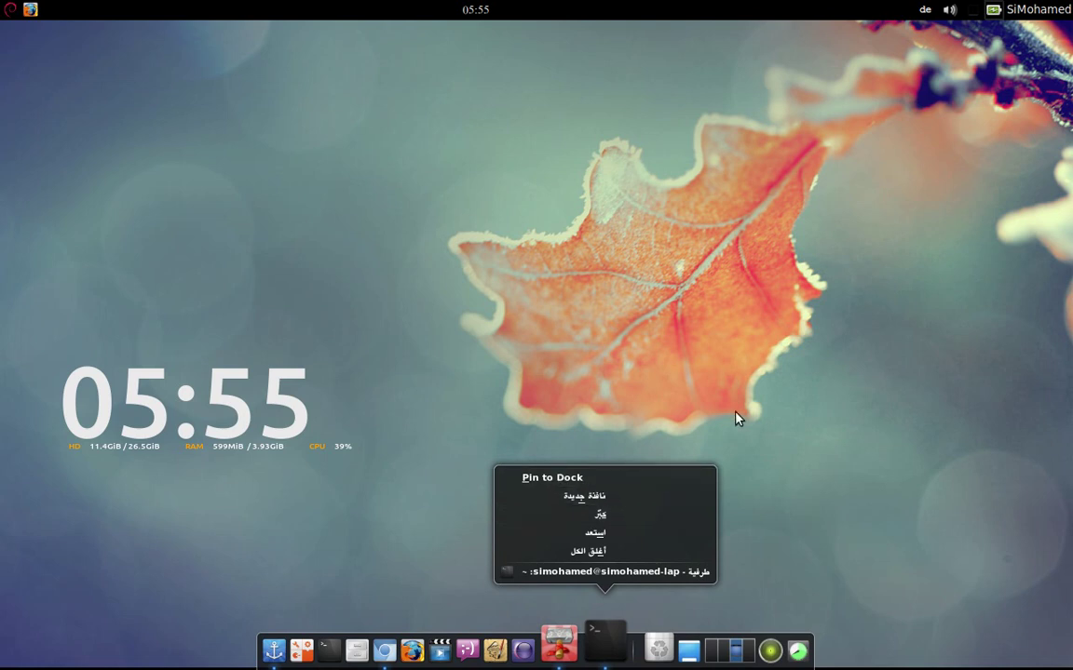
pyautogui.click(922, 227)
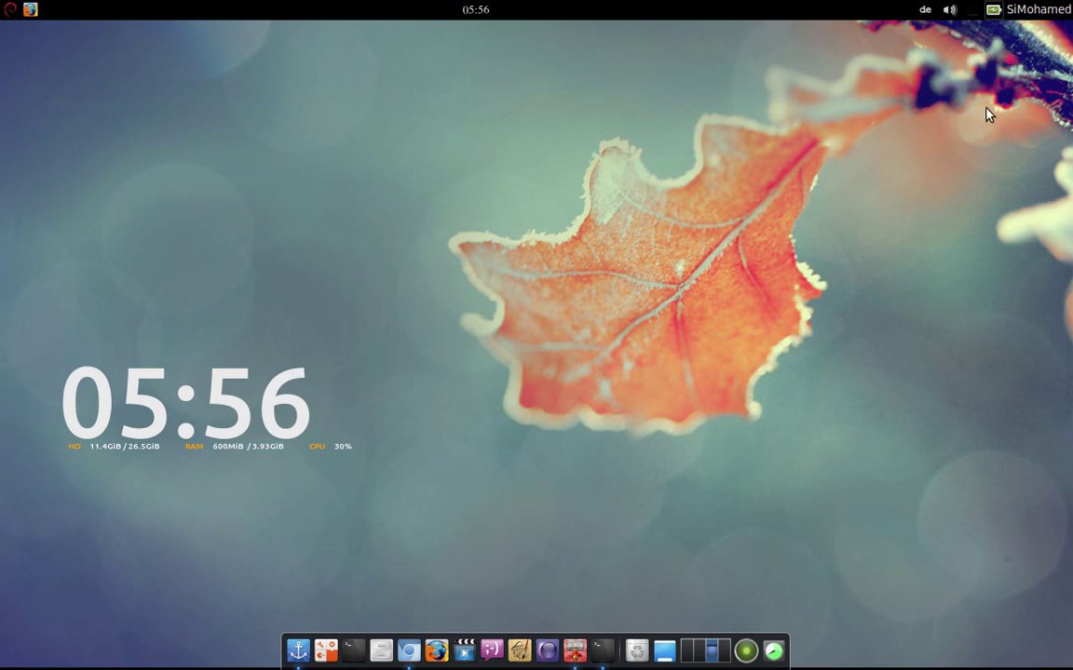
pyautogui.rightClick(966, 11)
pyautogui.click(971, 10)
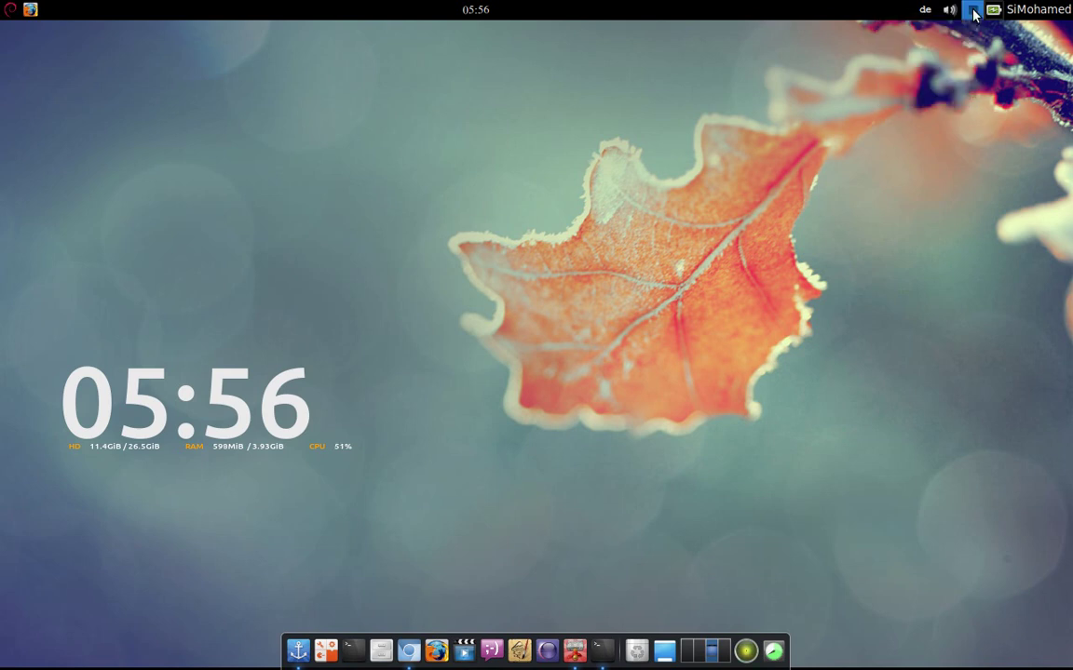